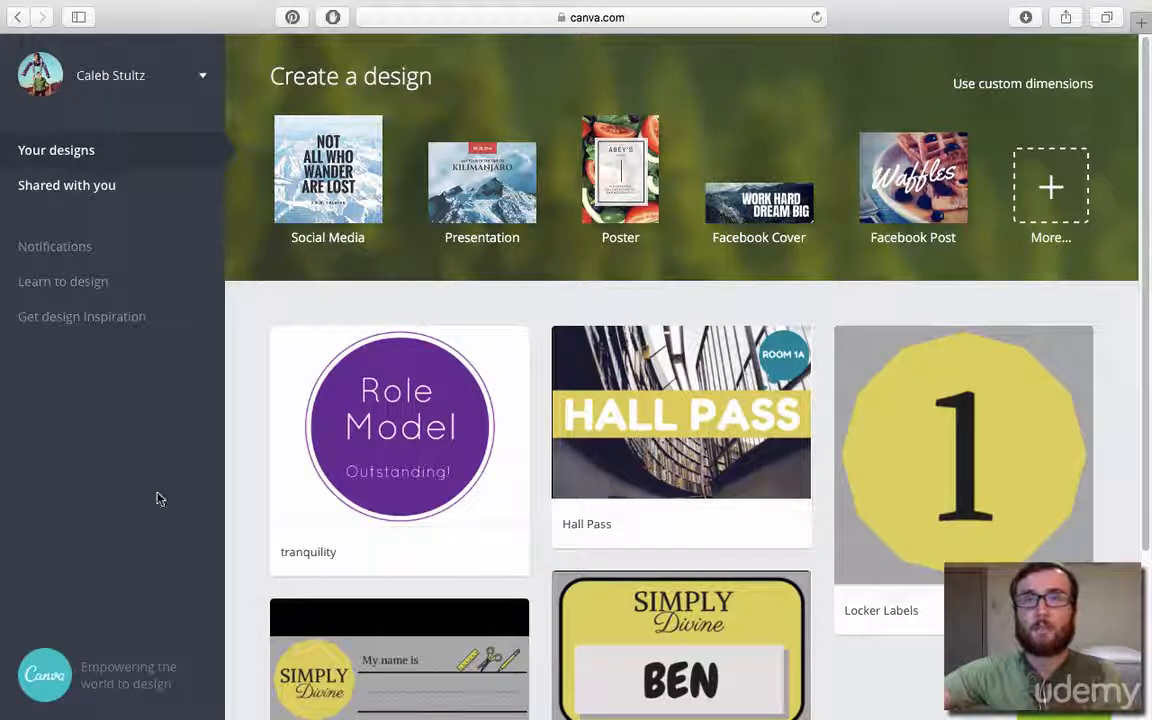
Browse the full range of design types and start a custom-size design measured in inches.
click(1040, 195)
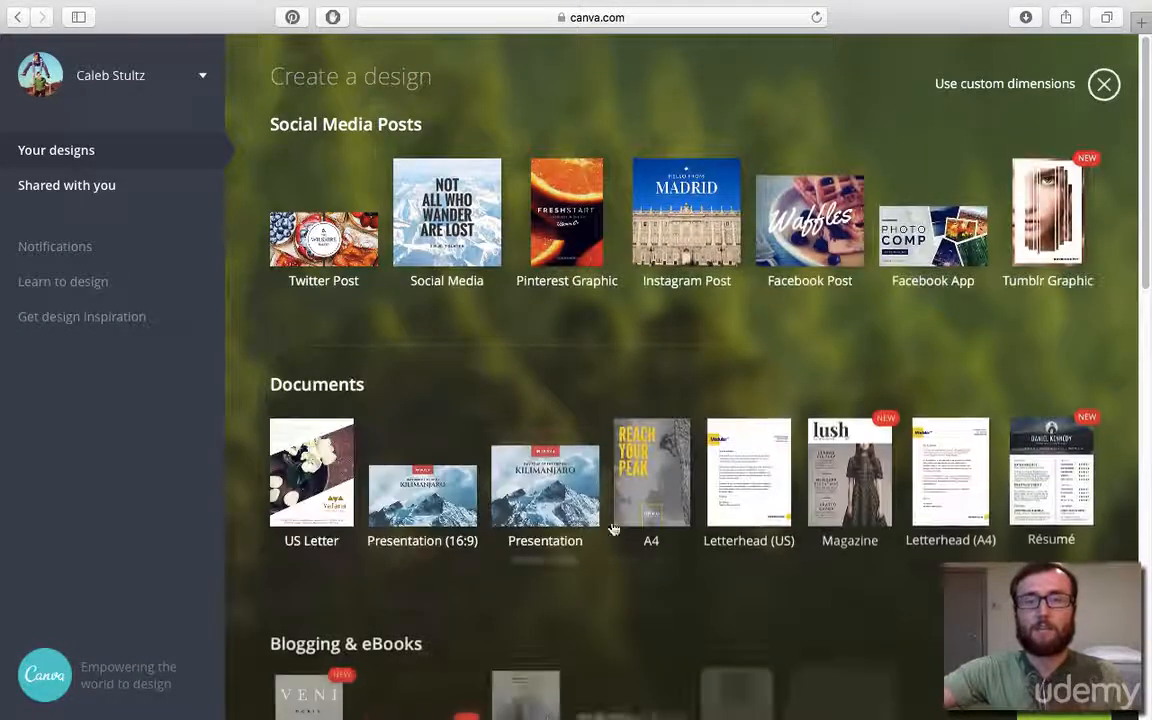
scroll(605, 484, down, 5)
scroll(605, 484, down, 15)
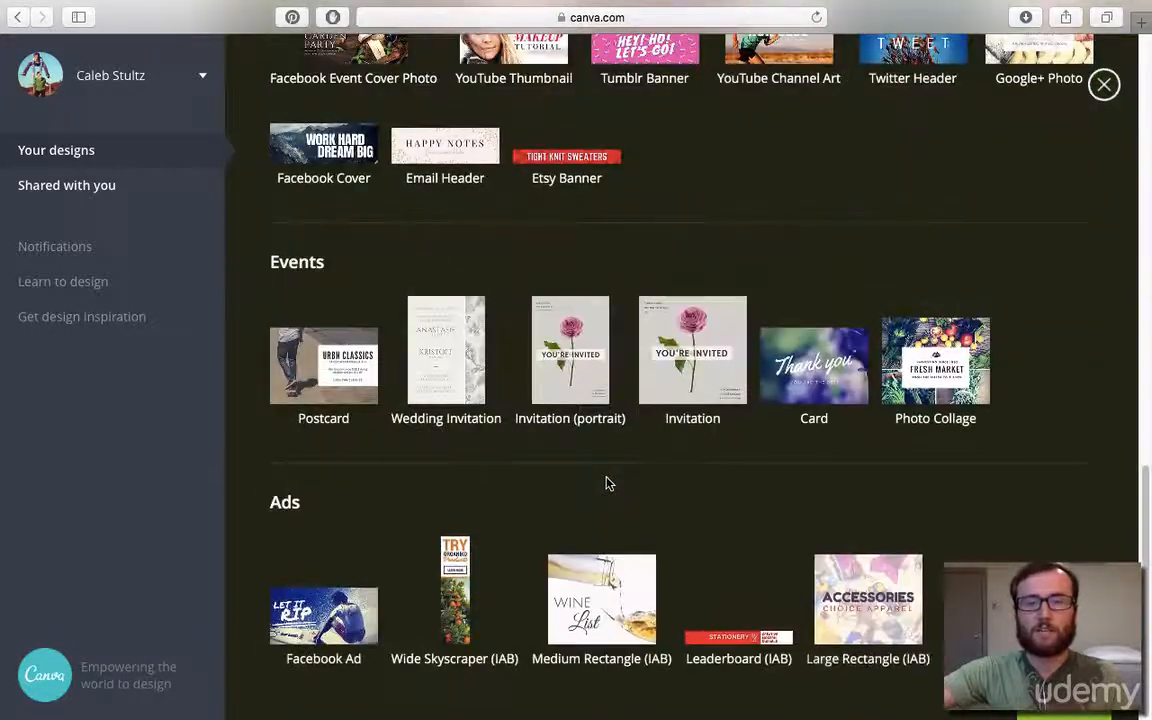
scroll(605, 484, up, 10)
scroll(607, 484, up, 10)
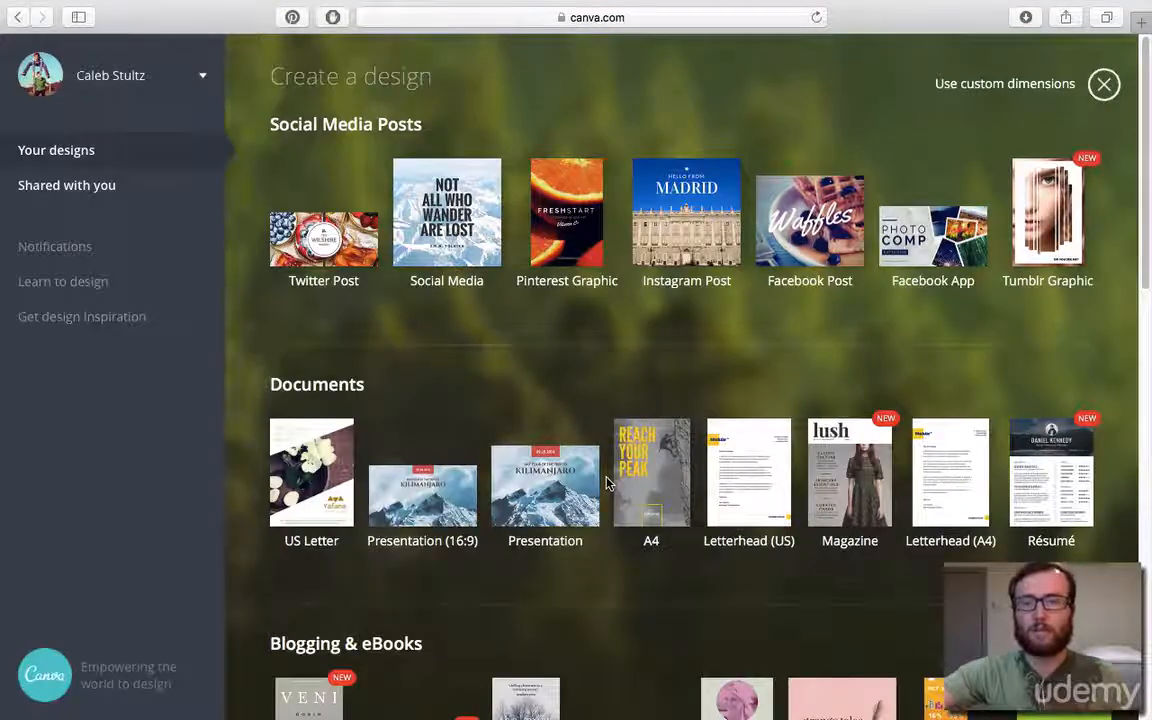
click(983, 88)
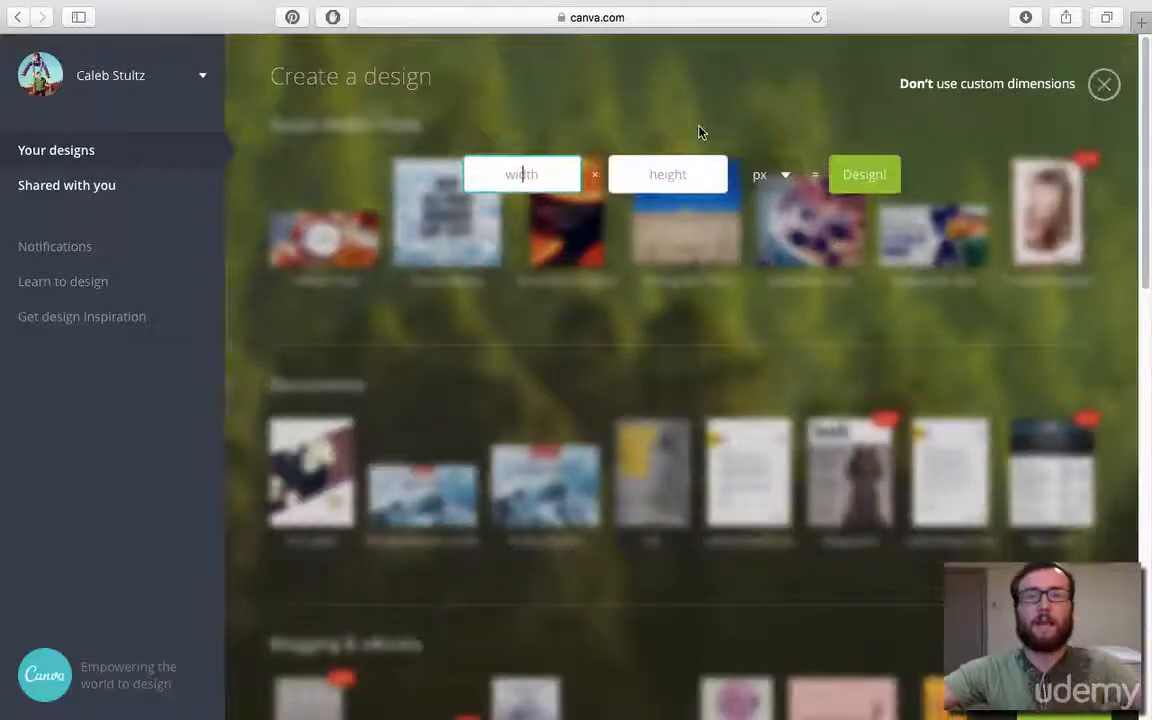
click(757, 176)
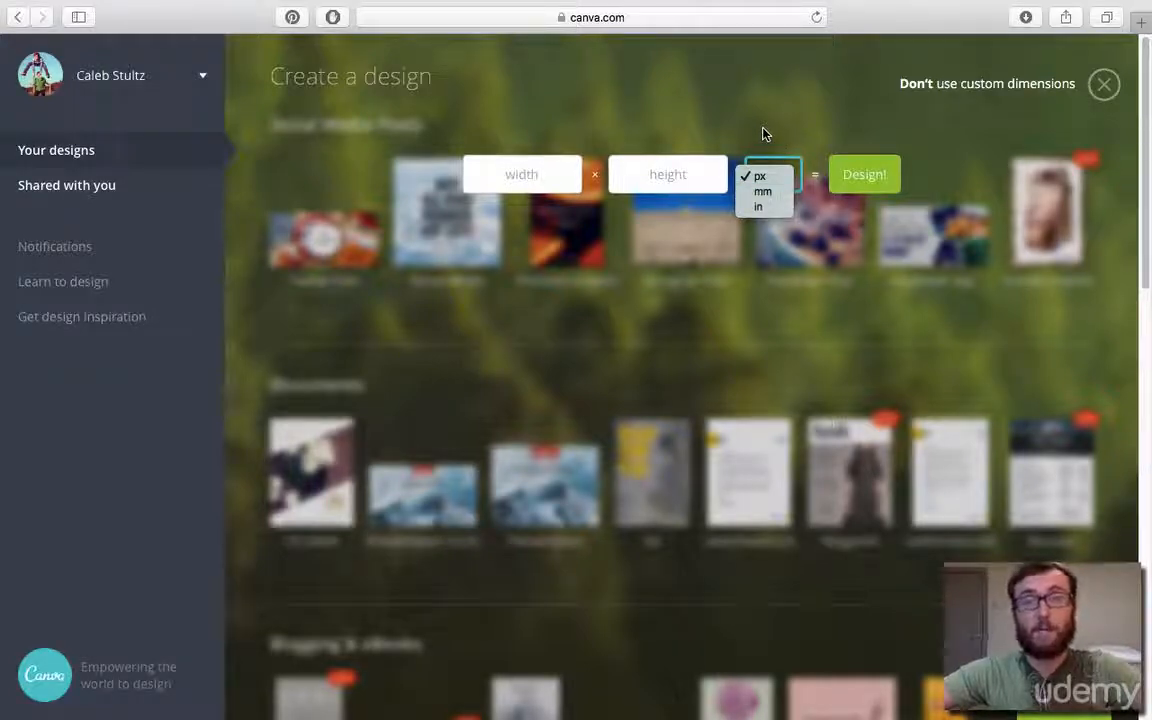
click(764, 206)
click(777, 177)
click(777, 177)
Set the custom dimensions to 8.5 × 11 in and create the blank design.
click(543, 173)
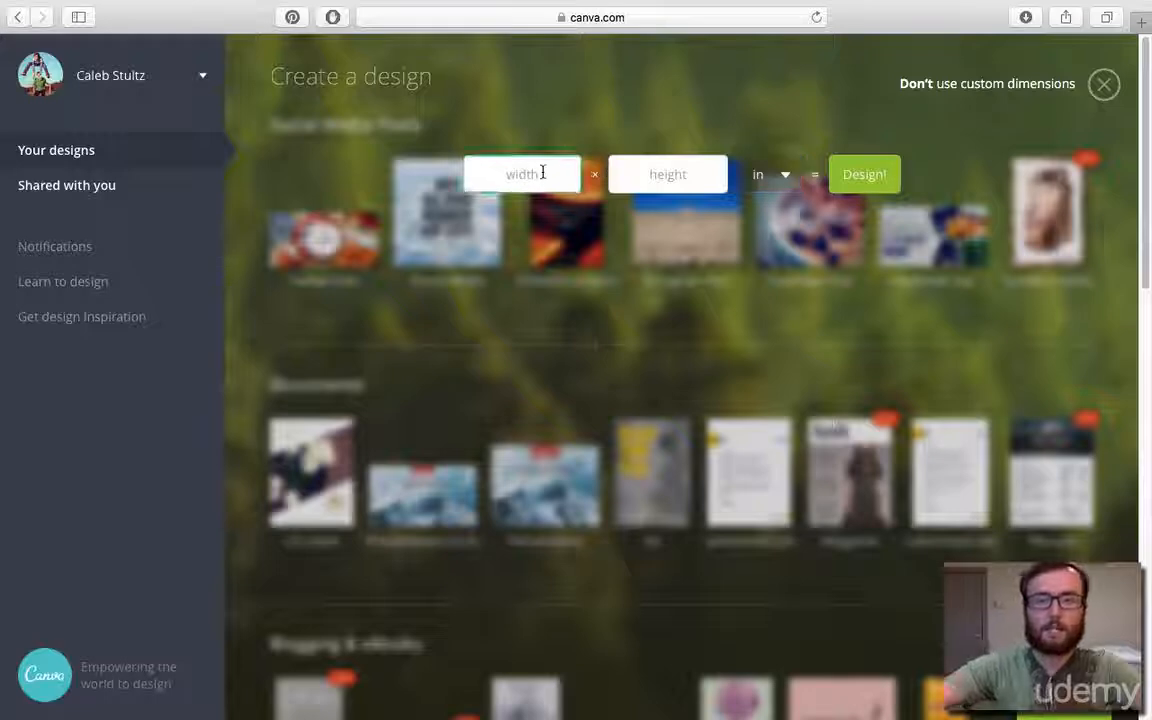
text(8.5)
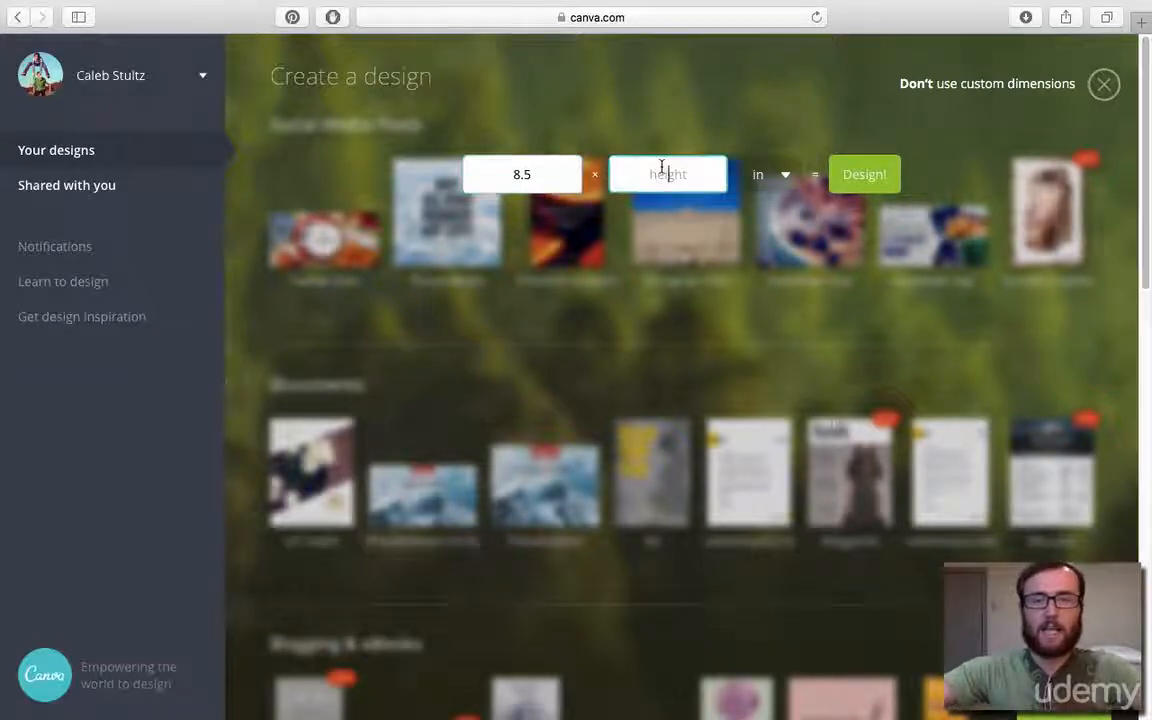
click(662, 170)
text(11)
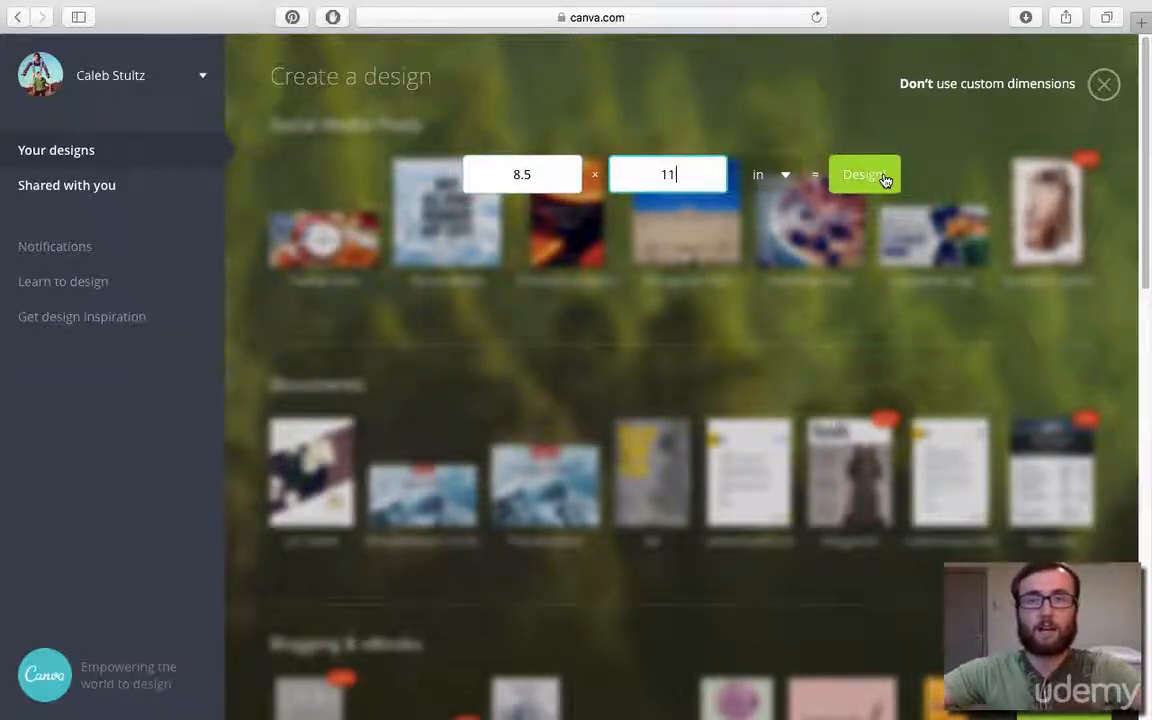
click(864, 175)
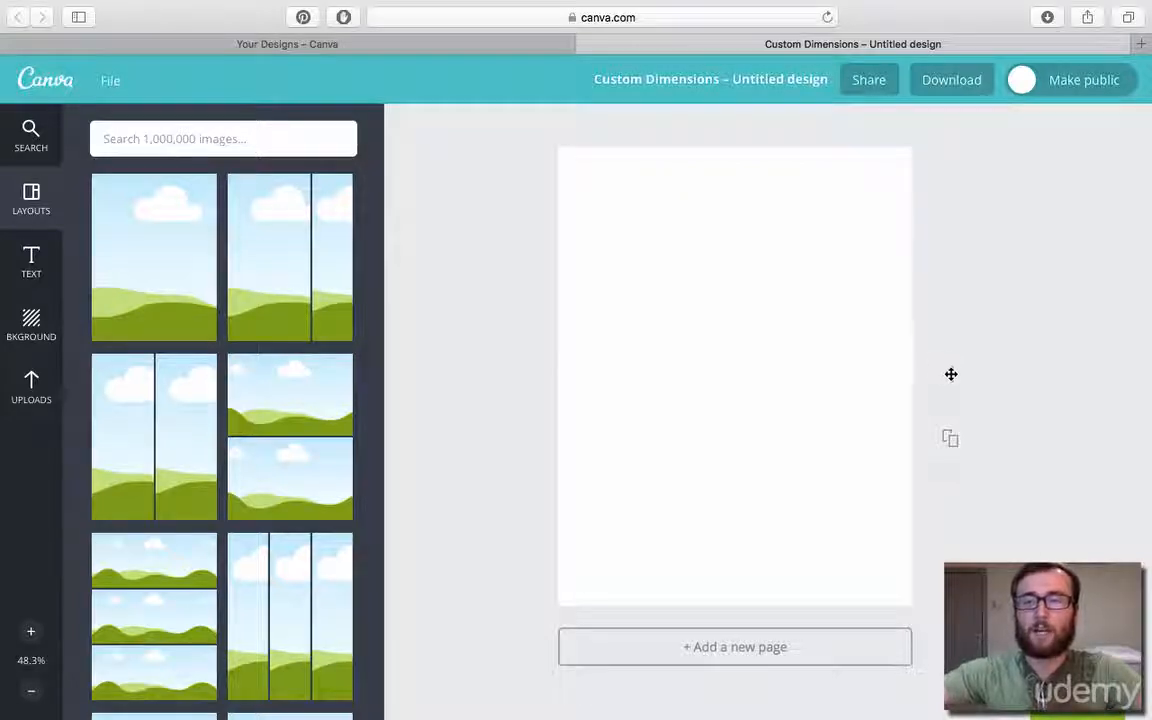
Add a second blank page, try to reorder it above the first page, and delete it.
drag(951, 374, 967, 397)
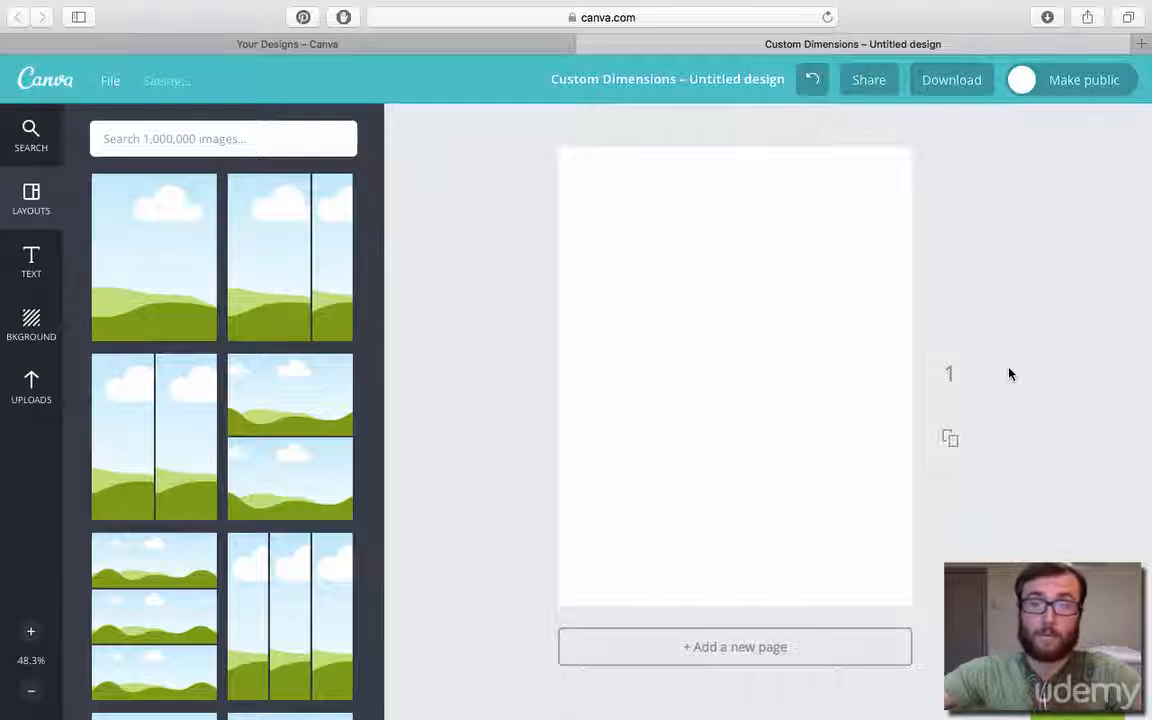
click(728, 656)
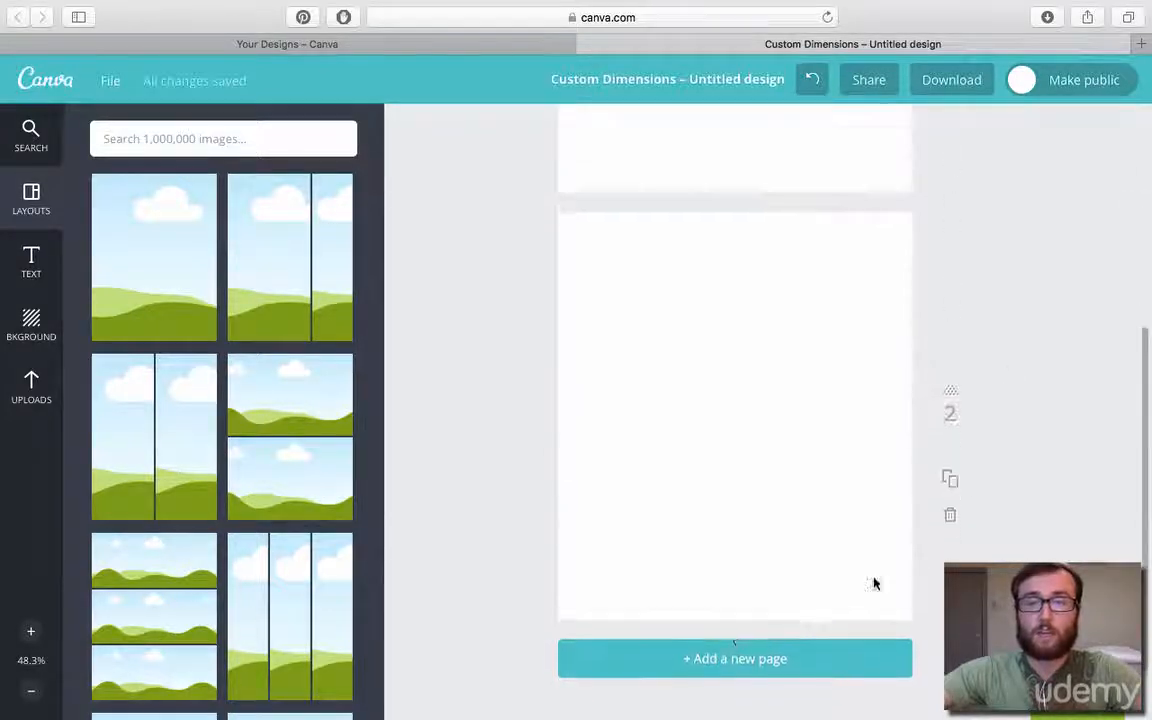
drag(951, 378, 950, 115)
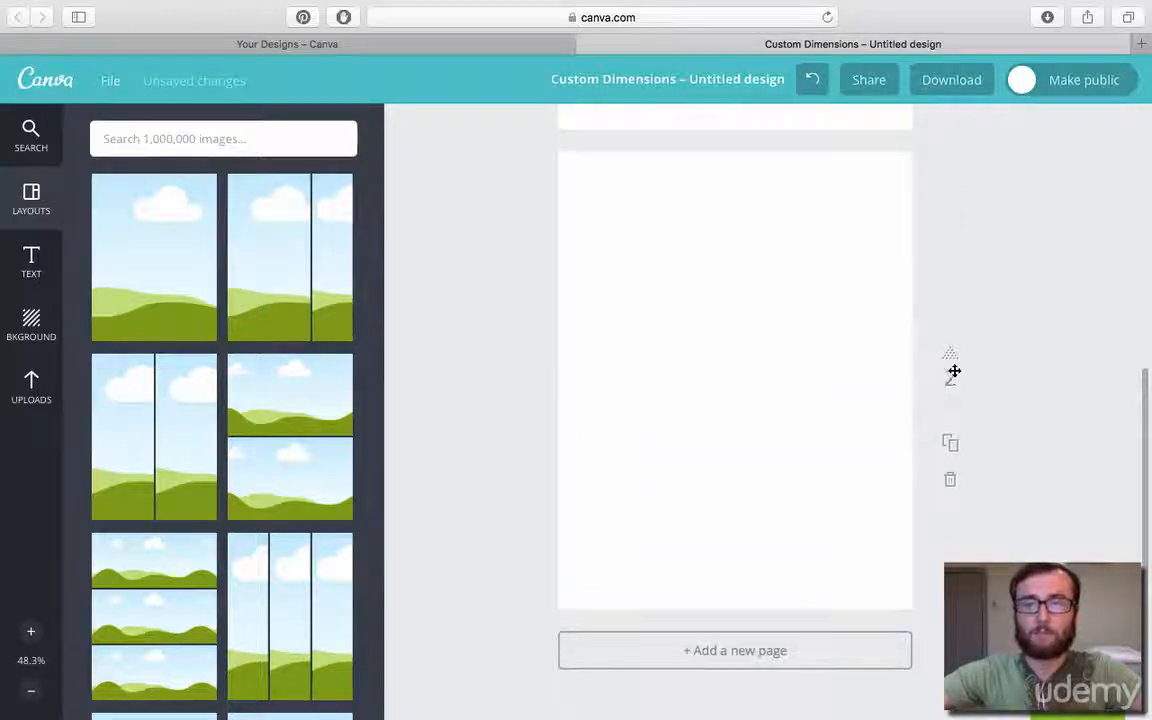
drag(953, 372, 965, 157)
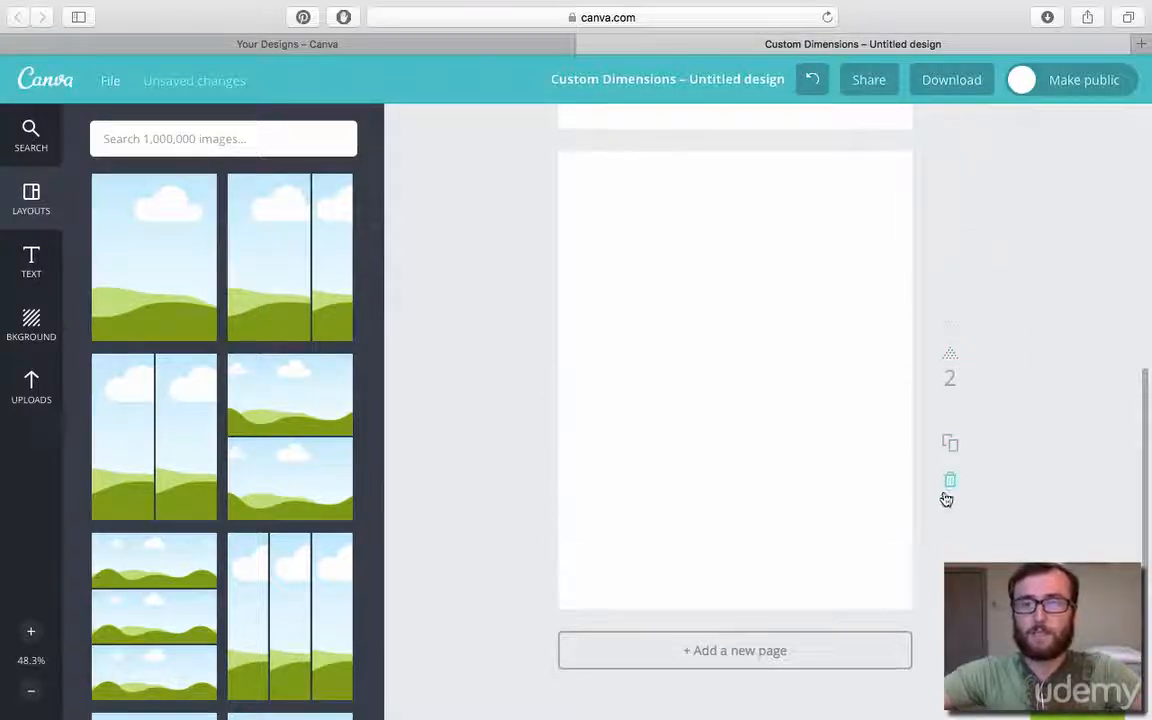
click(951, 483)
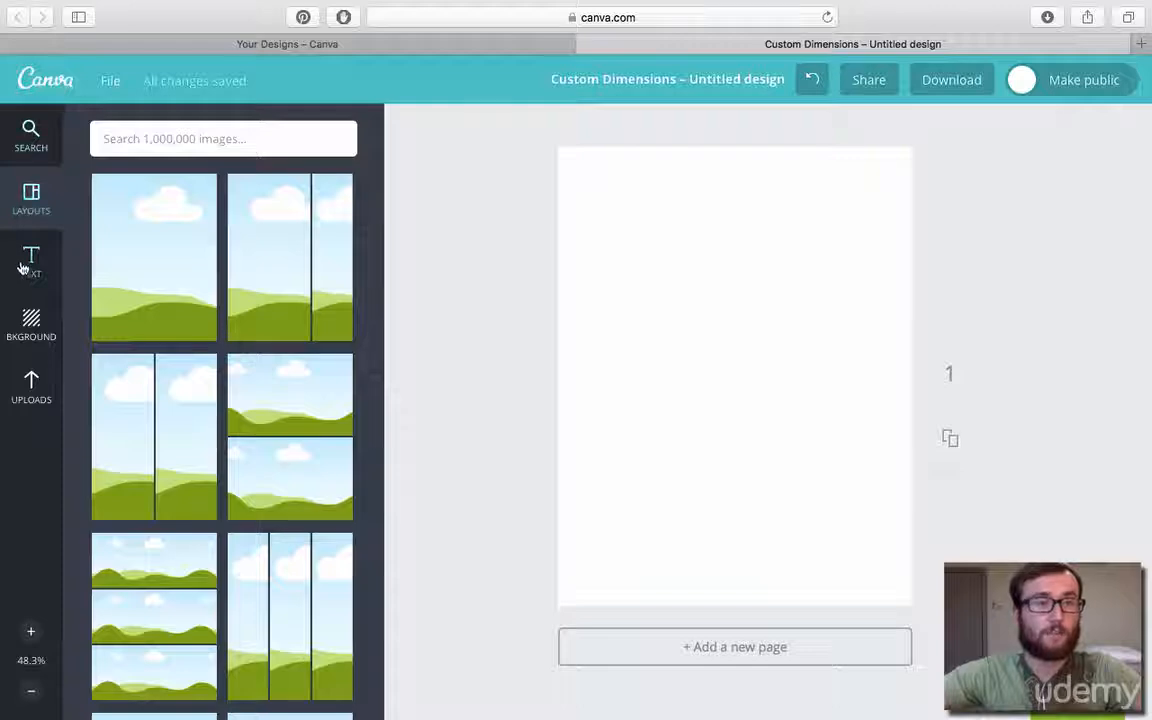
Look through the editor's search, layout, text, background and upload collections.
click(33, 140)
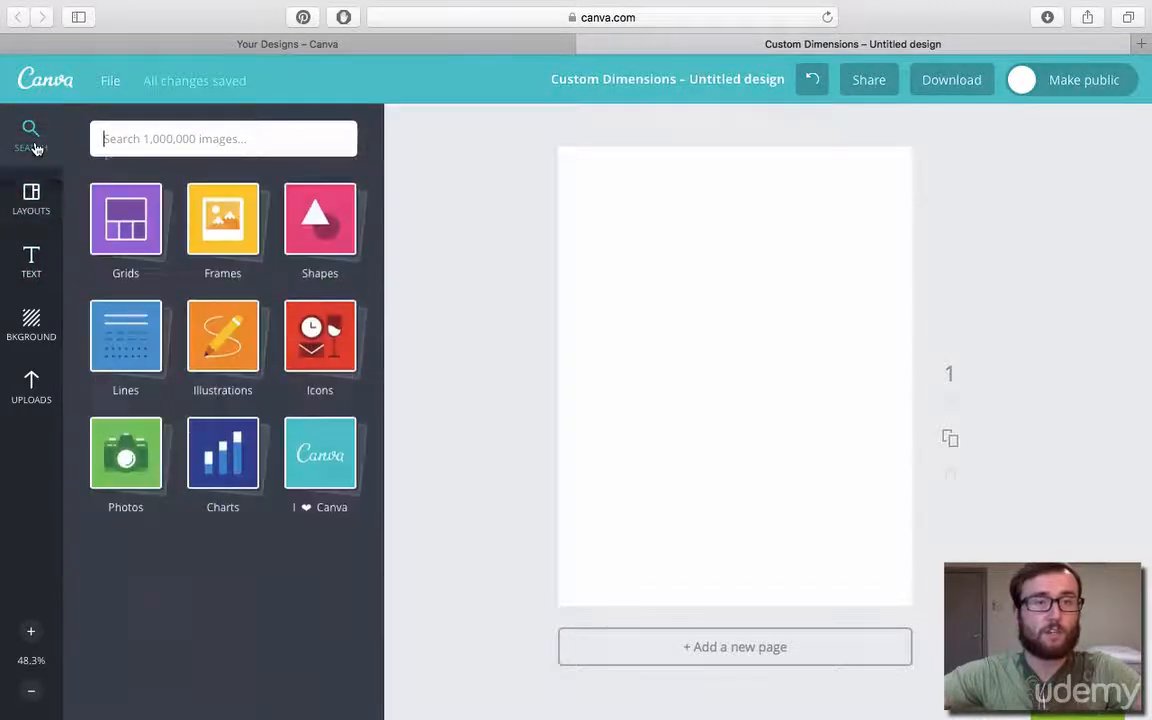
click(31, 196)
click(30, 262)
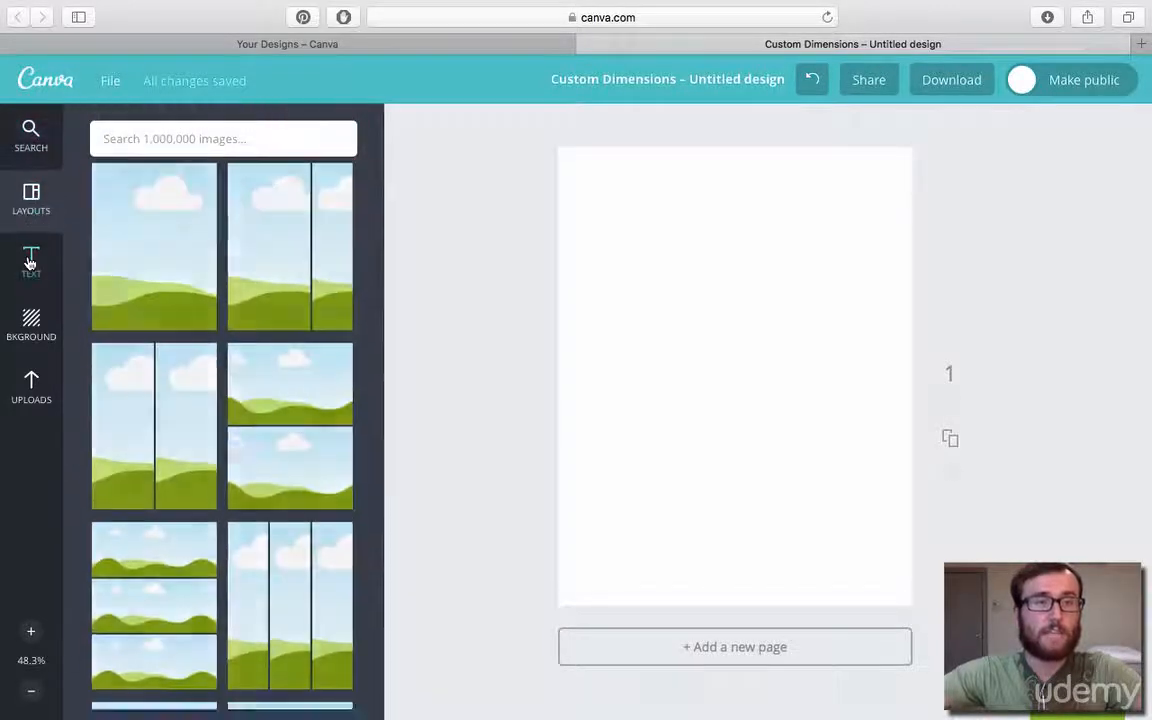
click(31, 322)
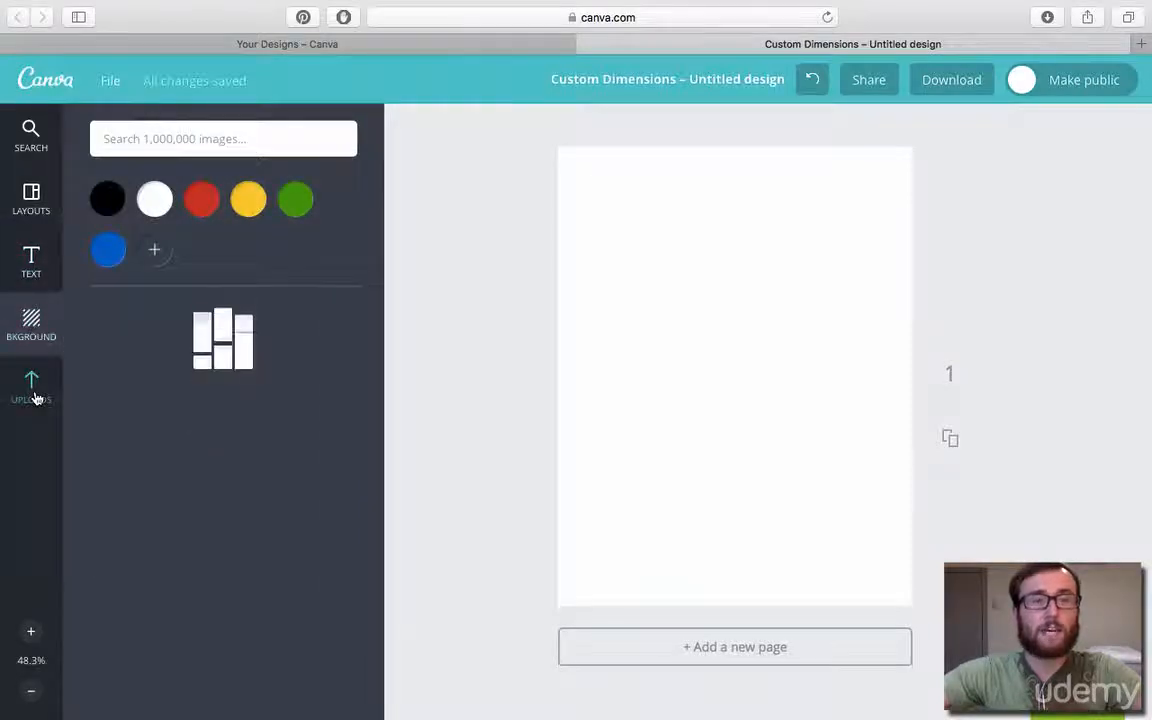
click(34, 396)
Fill the page with a grid of one tall cell beside two stacked cells and select its individual cells.
click(37, 138)
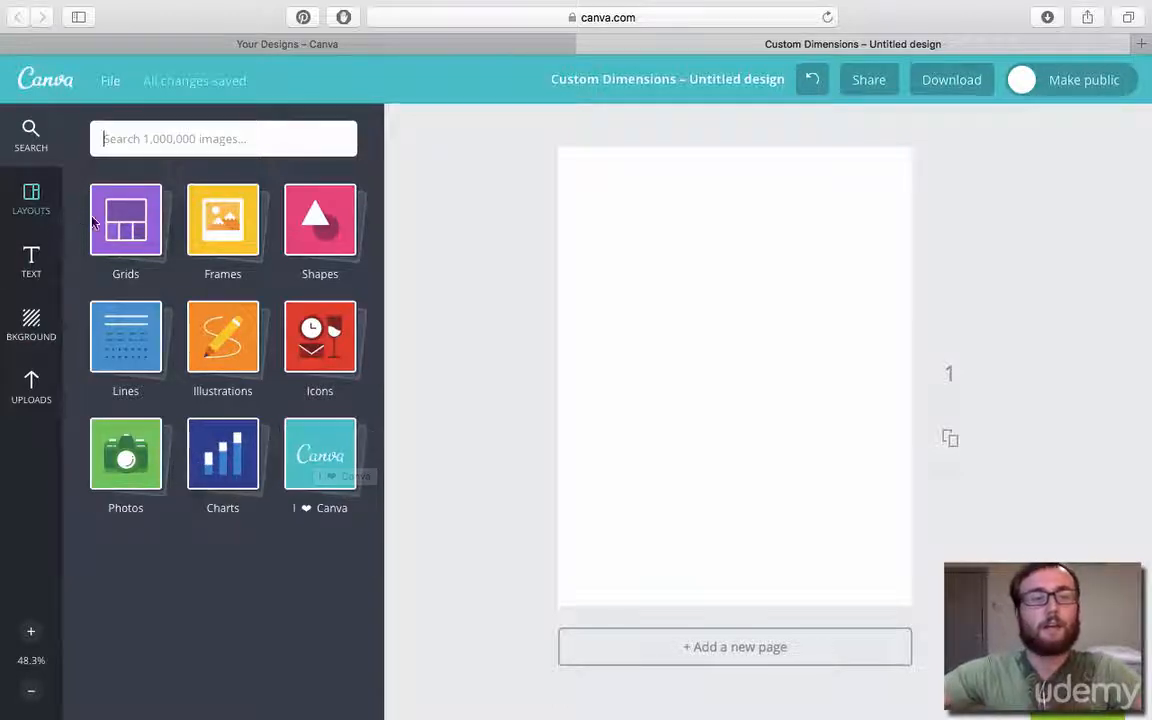
click(120, 229)
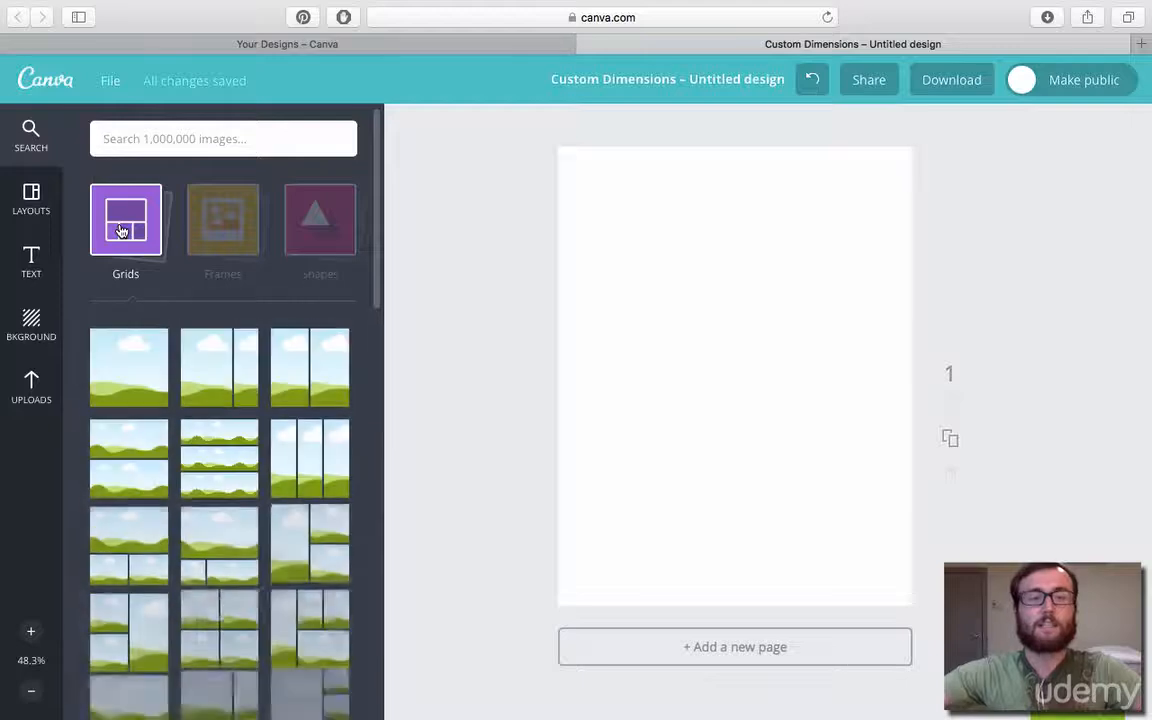
scroll(188, 412, down, 5)
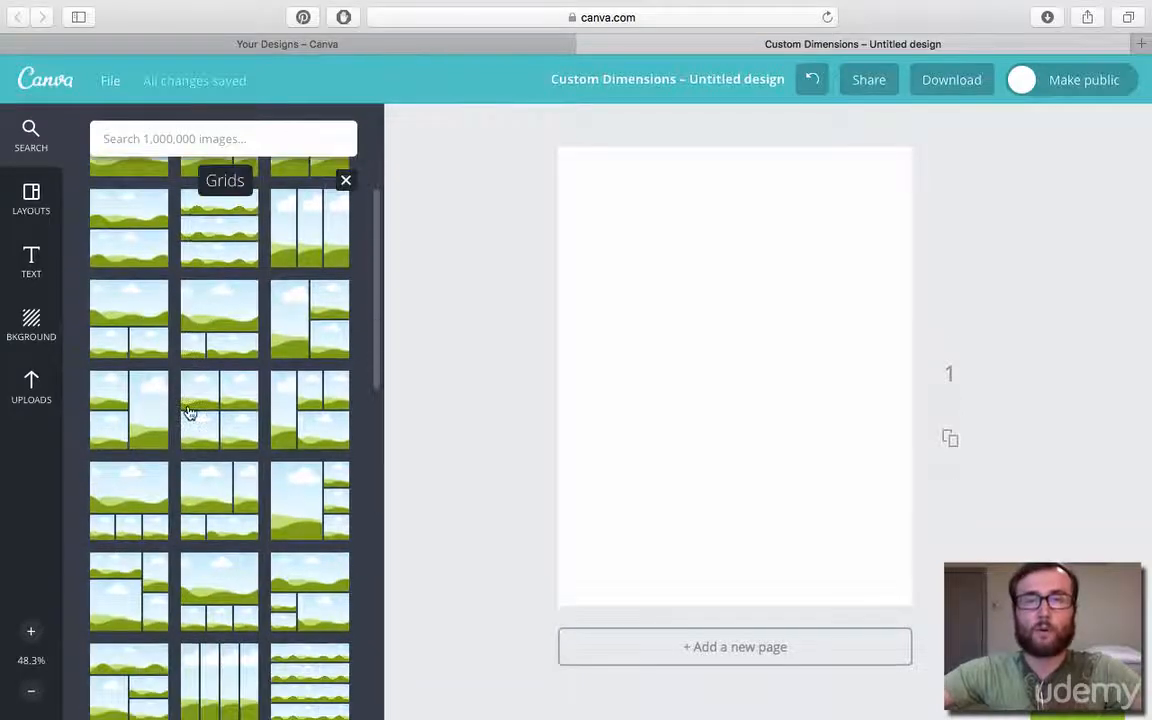
scroll(189, 412, down, 2)
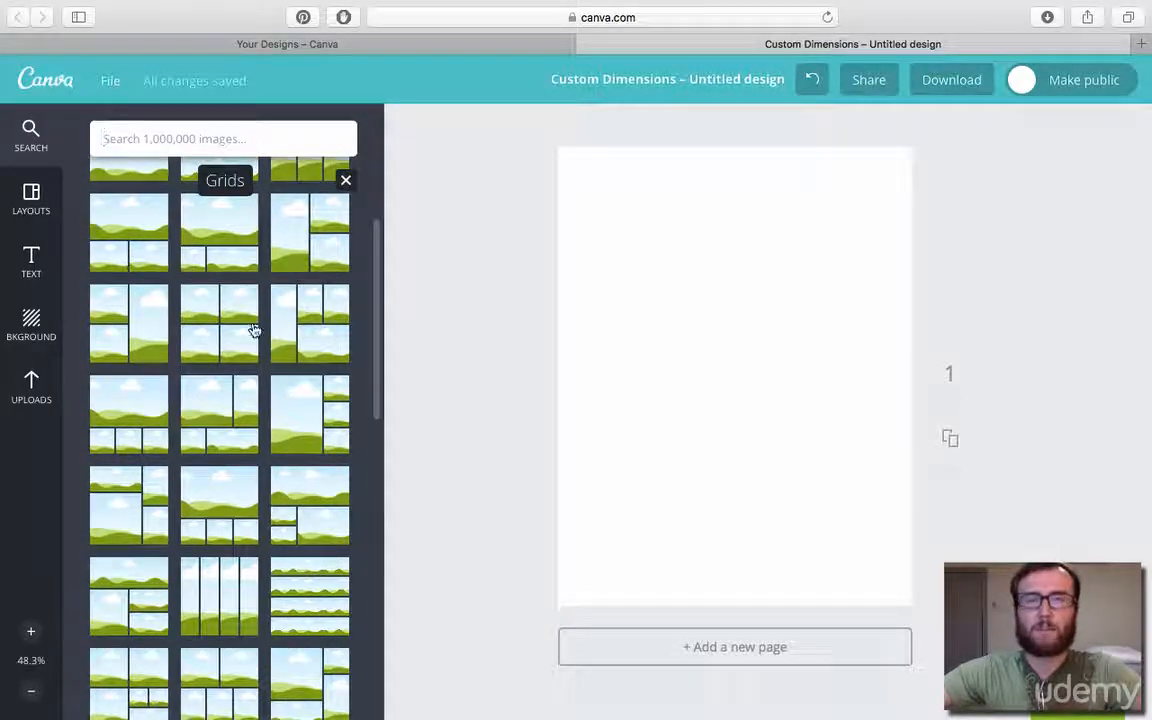
click(311, 237)
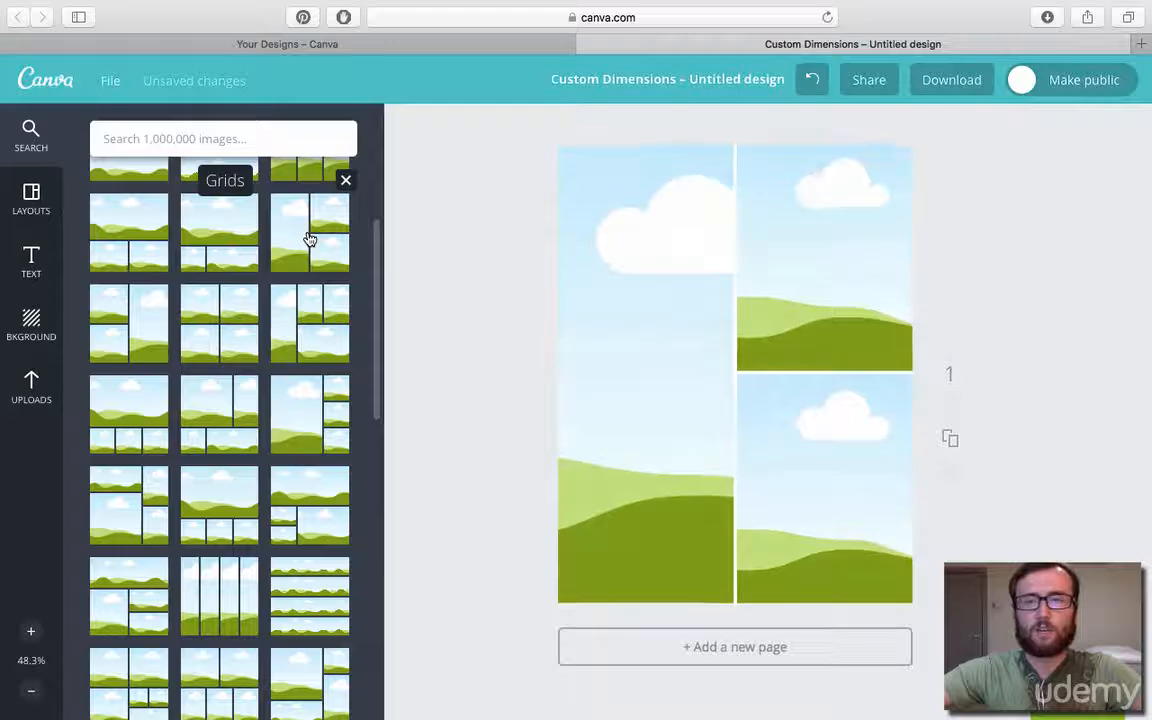
click(829, 330)
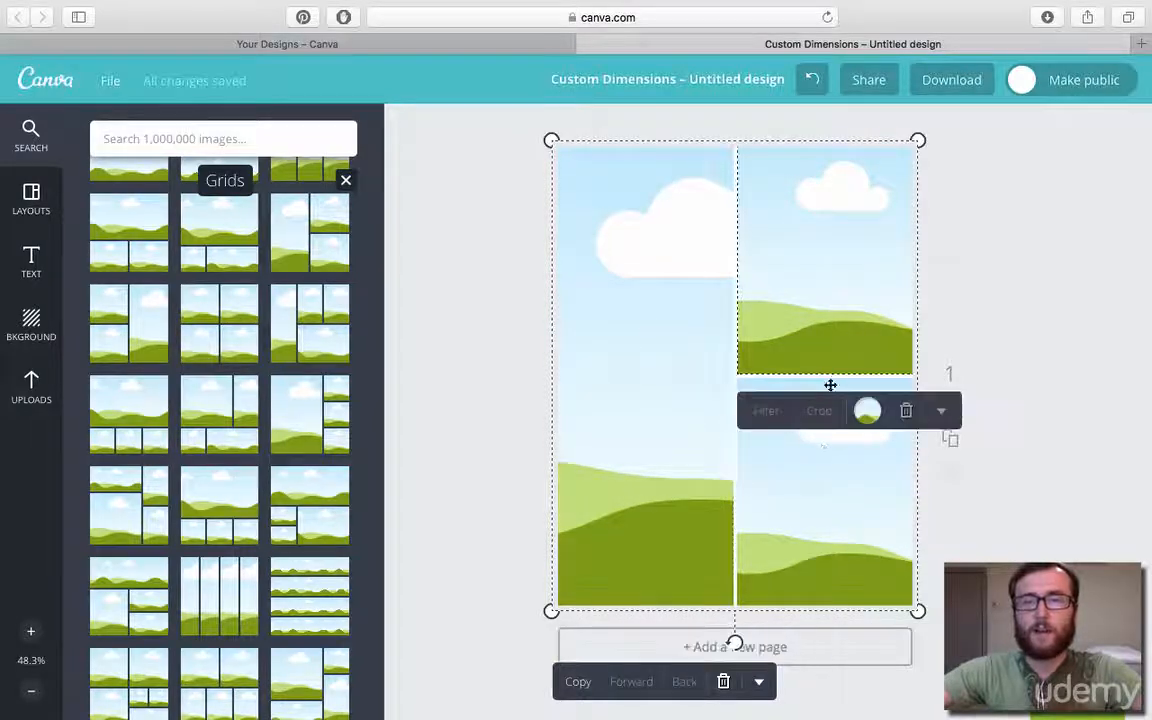
click(826, 474)
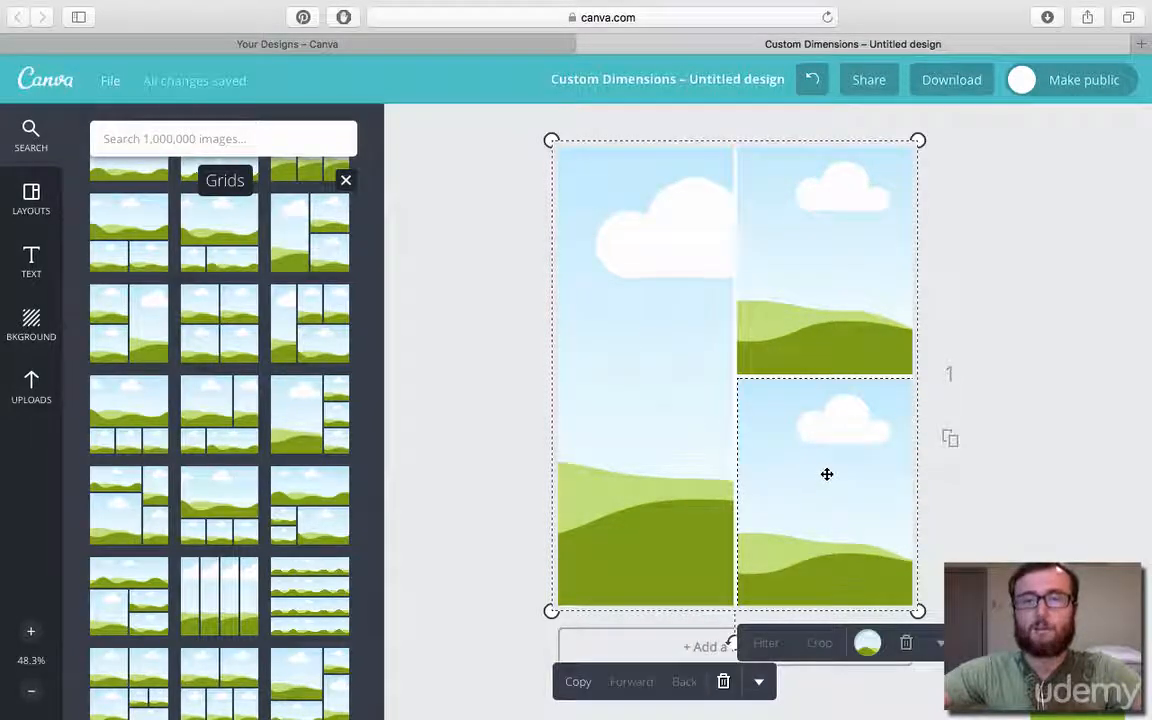
View the image upload options and delete the whole three-cell grid from the page.
click(31, 387)
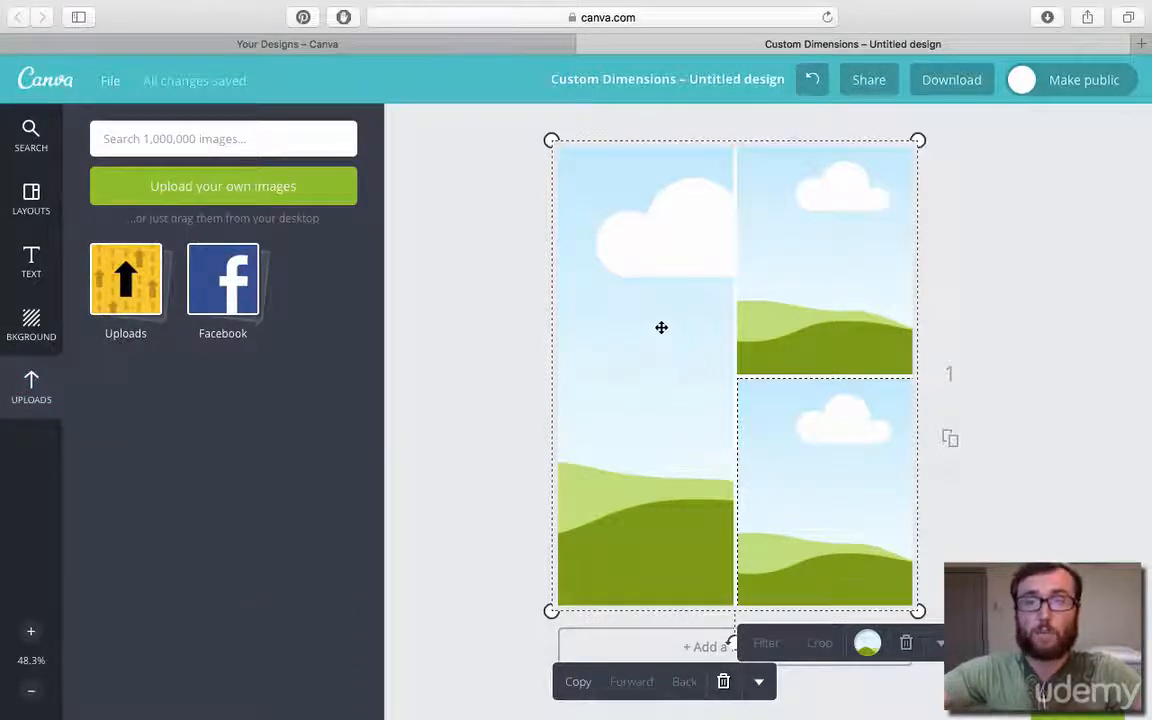
click(433, 326)
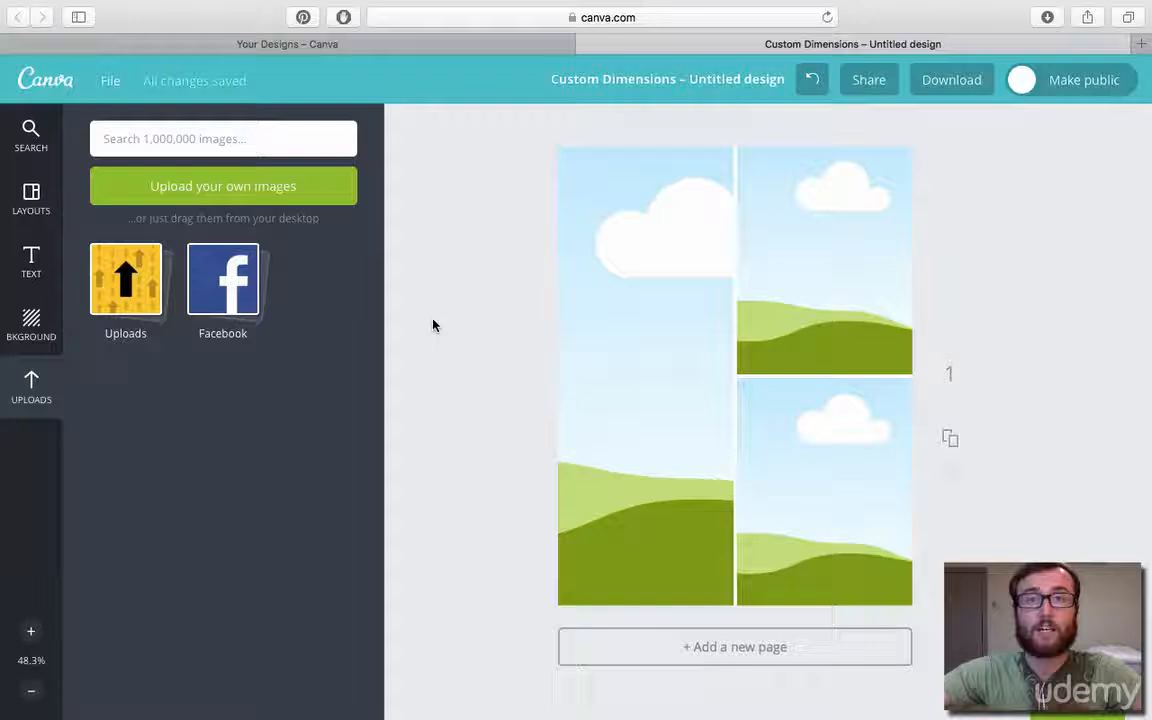
click(632, 292)
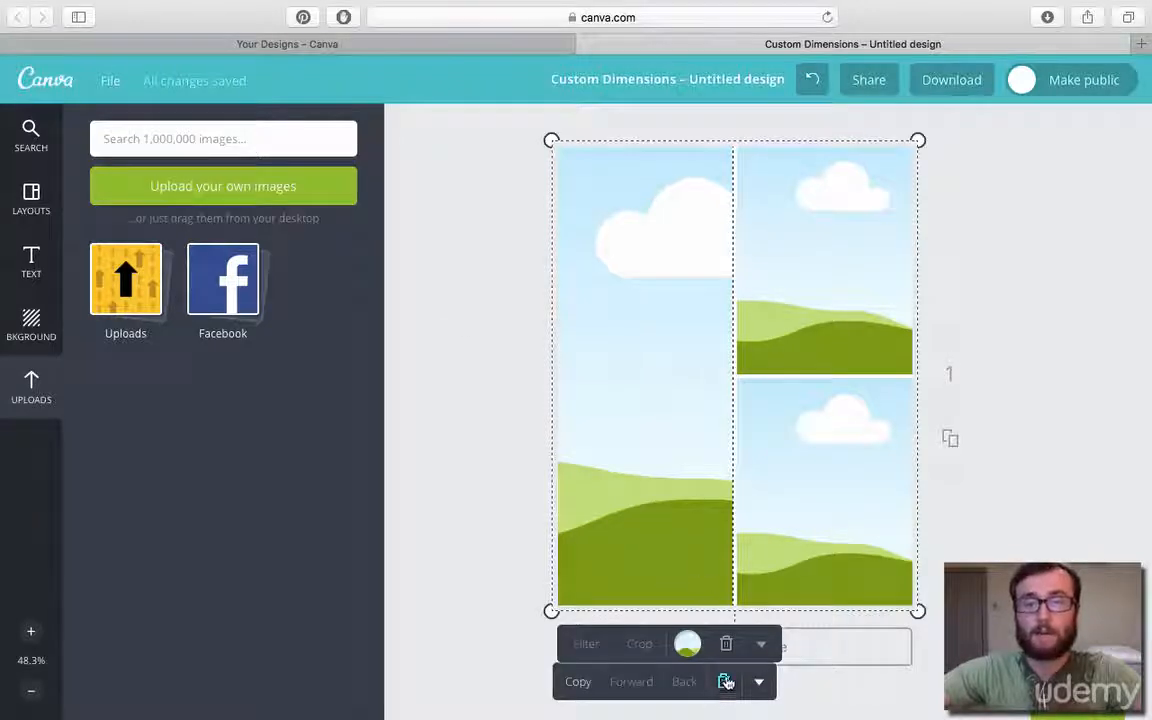
click(726, 681)
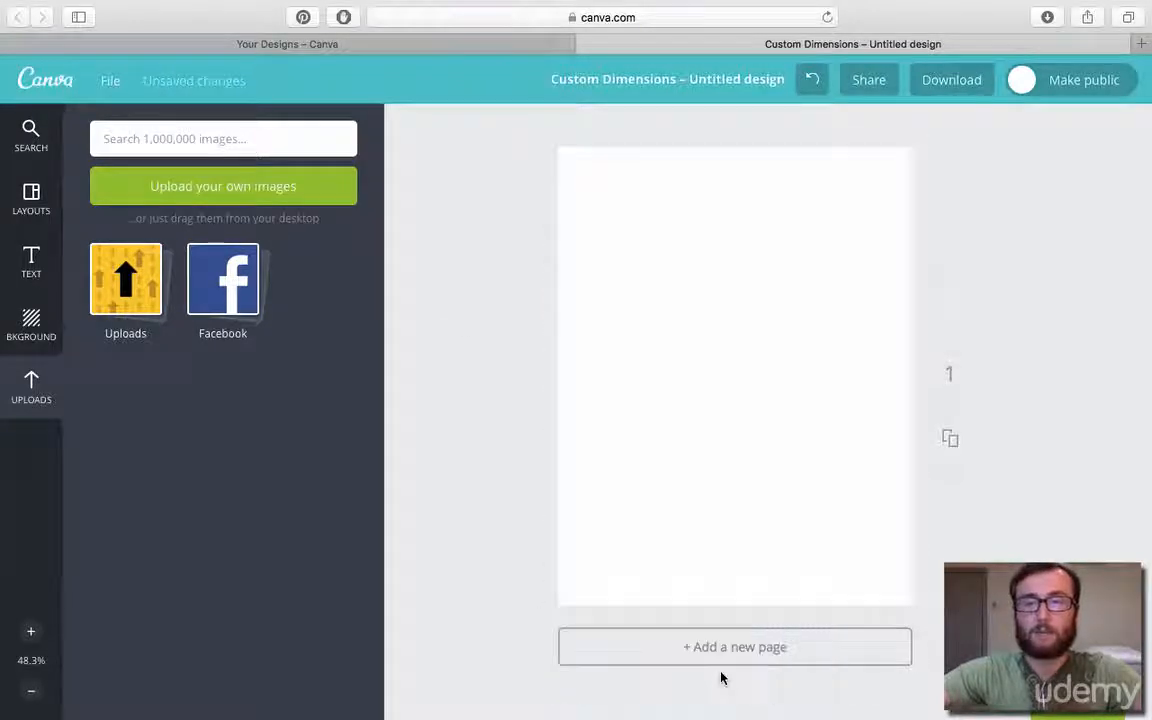
Place the square frame with three side-by-side picture sections on the blank page and delete it.
click(30, 136)
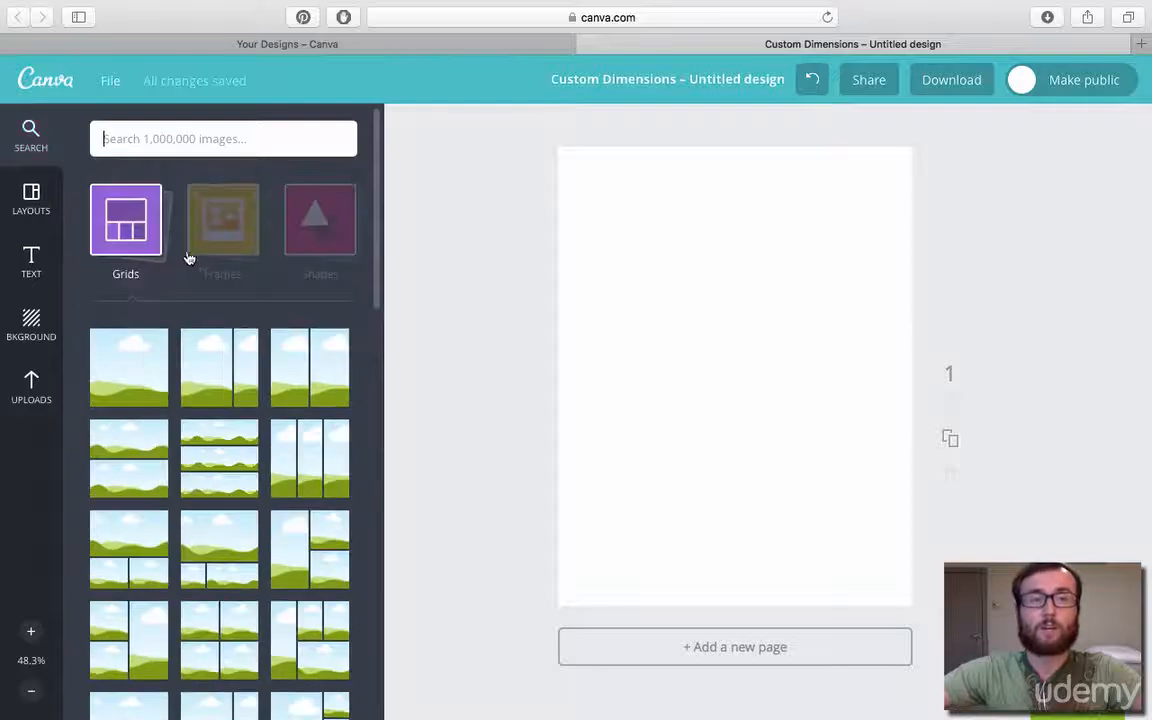
click(119, 252)
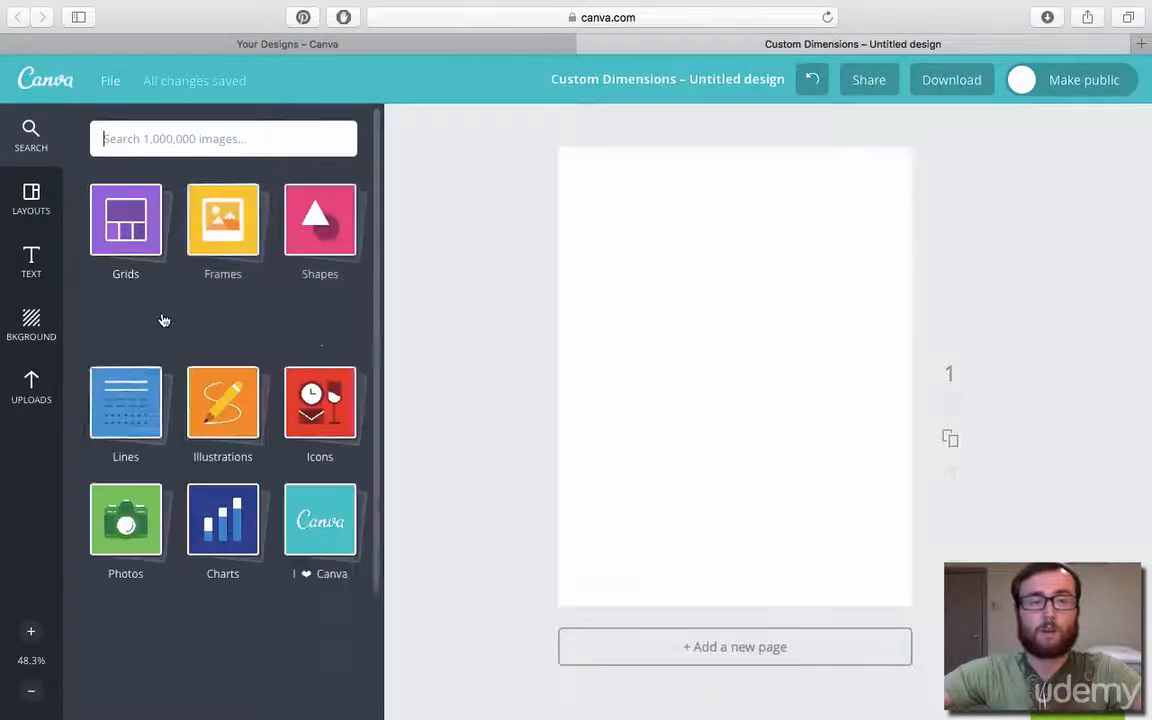
click(233, 219)
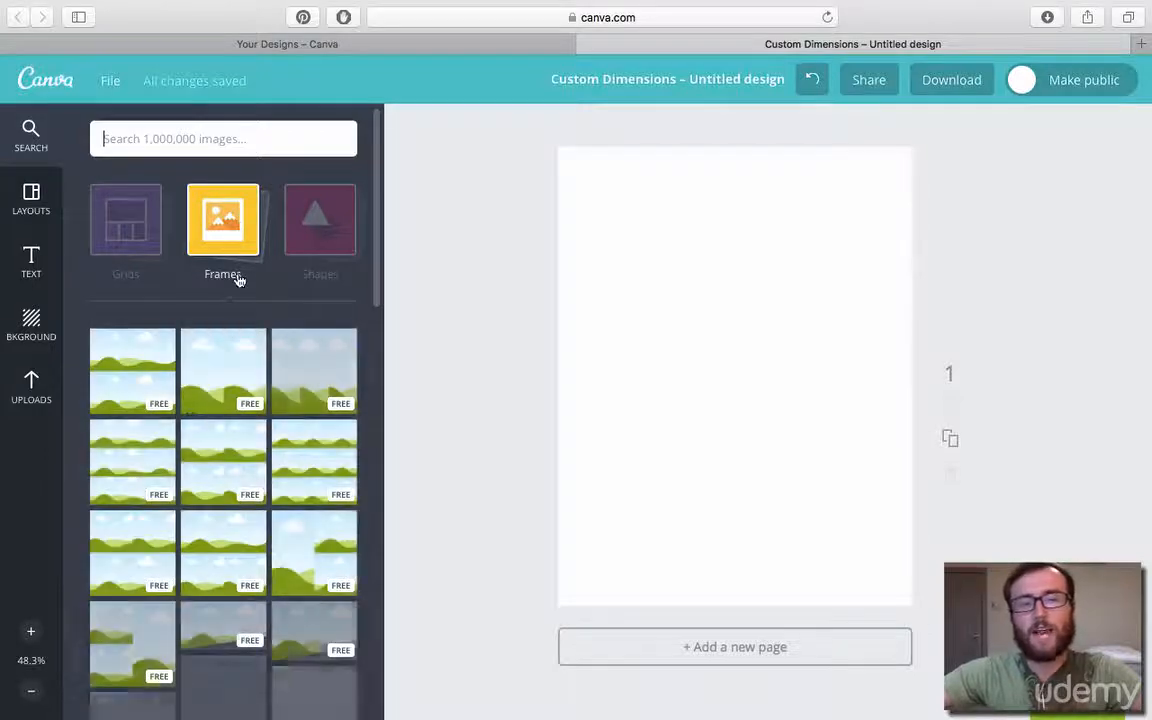
scroll(280, 412, down, 3)
scroll(278, 417, down, 3)
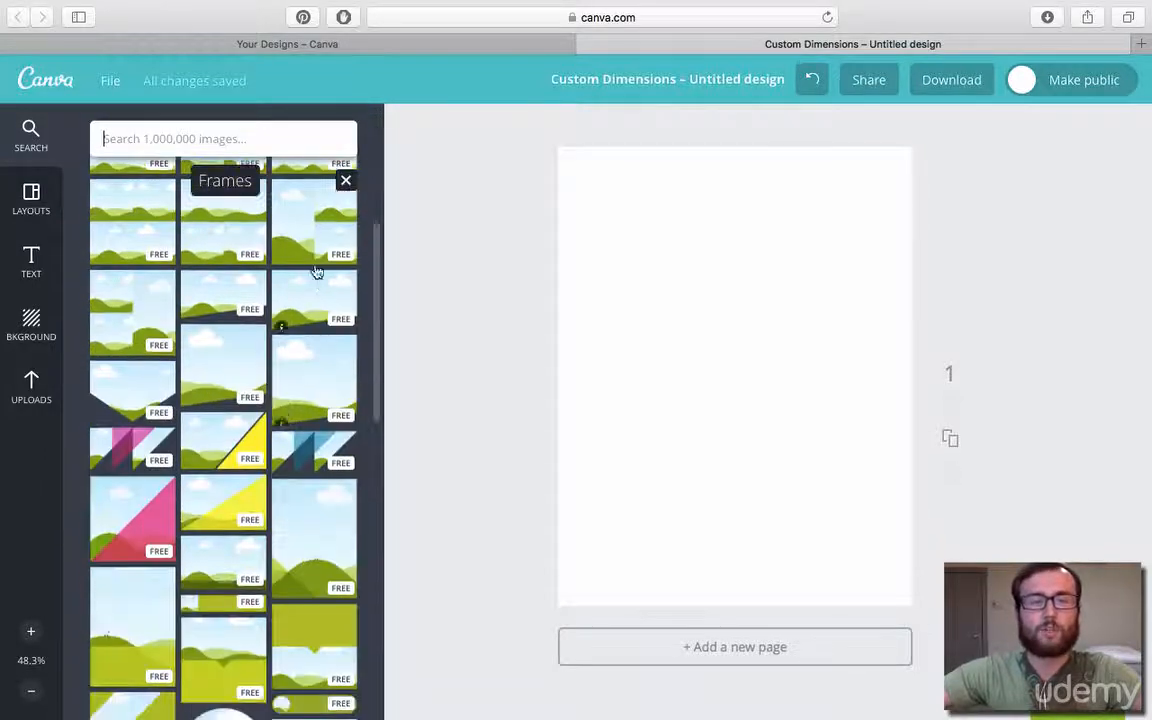
scroll(300, 340, up, 5)
drag(307, 378, 694, 324)
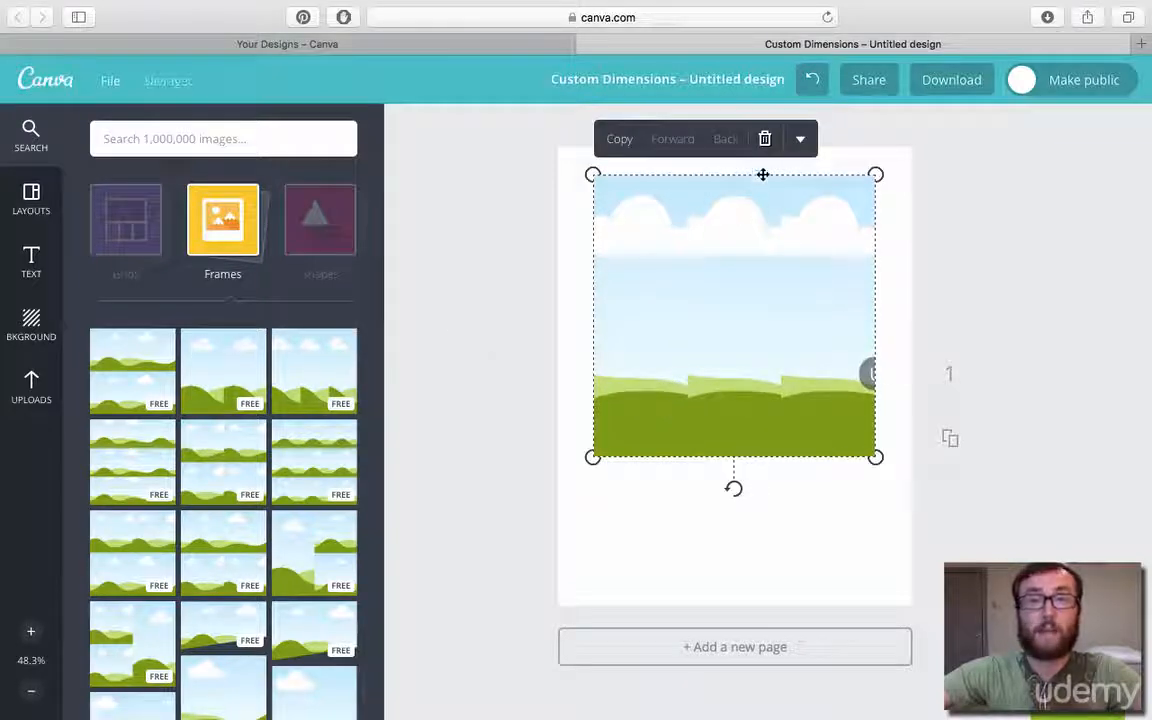
click(765, 140)
Add the green pill-shaped frame with a small circular picture area to the page.
scroll(150, 580, down, 5)
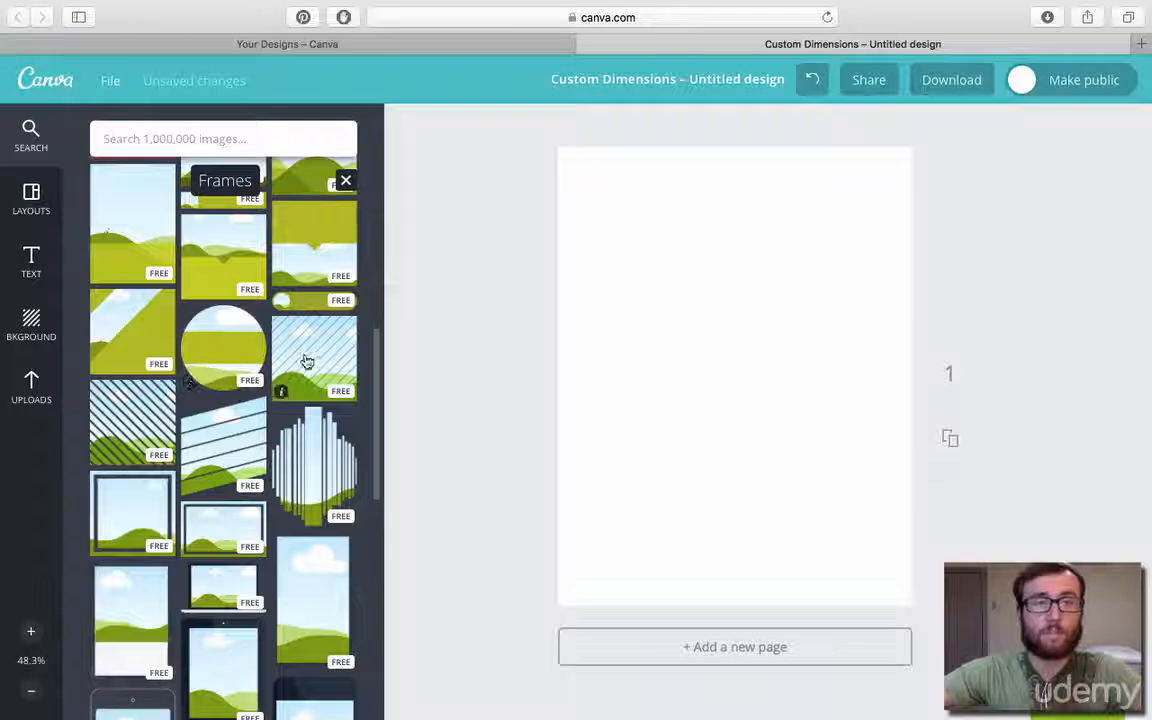
click(314, 301)
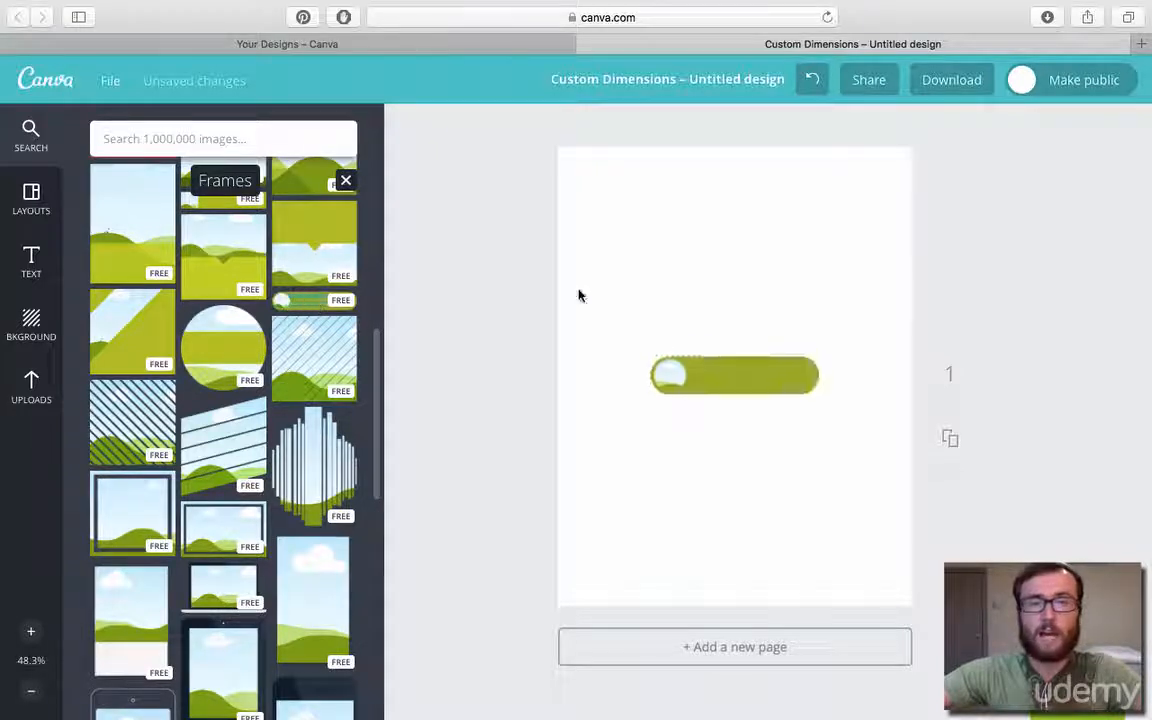
Move the green pill-shaped frame to the lower part of the page and delete it.
drag(730, 362, 650, 565)
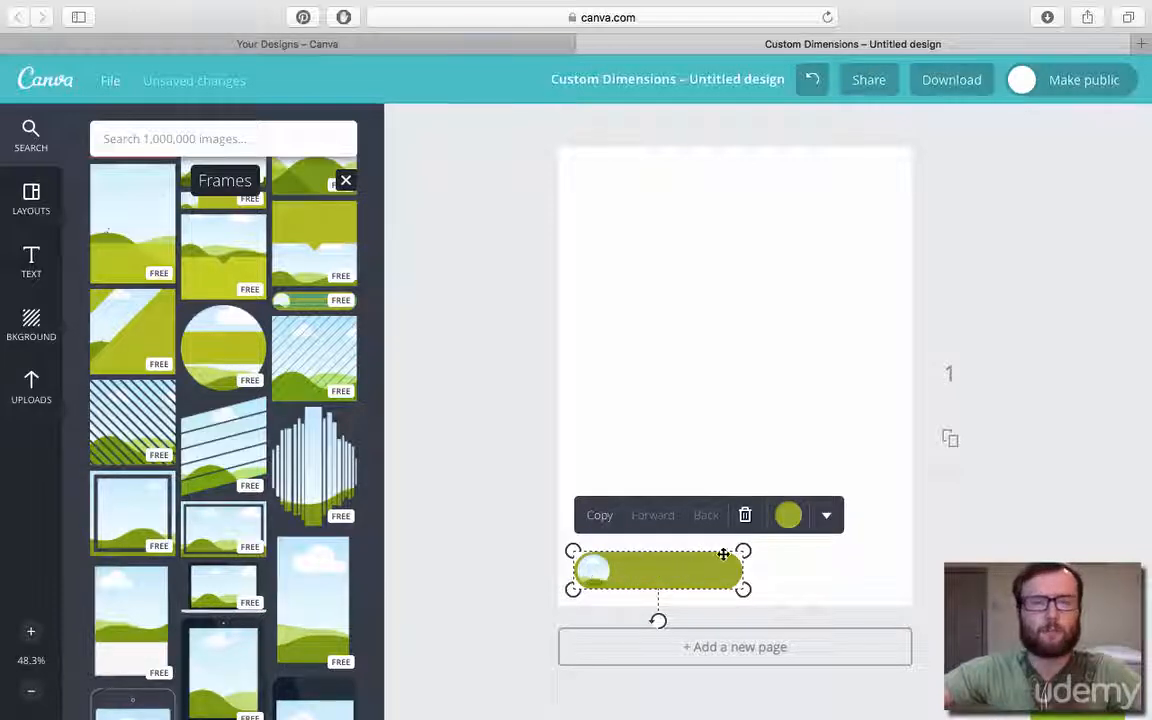
click(745, 516)
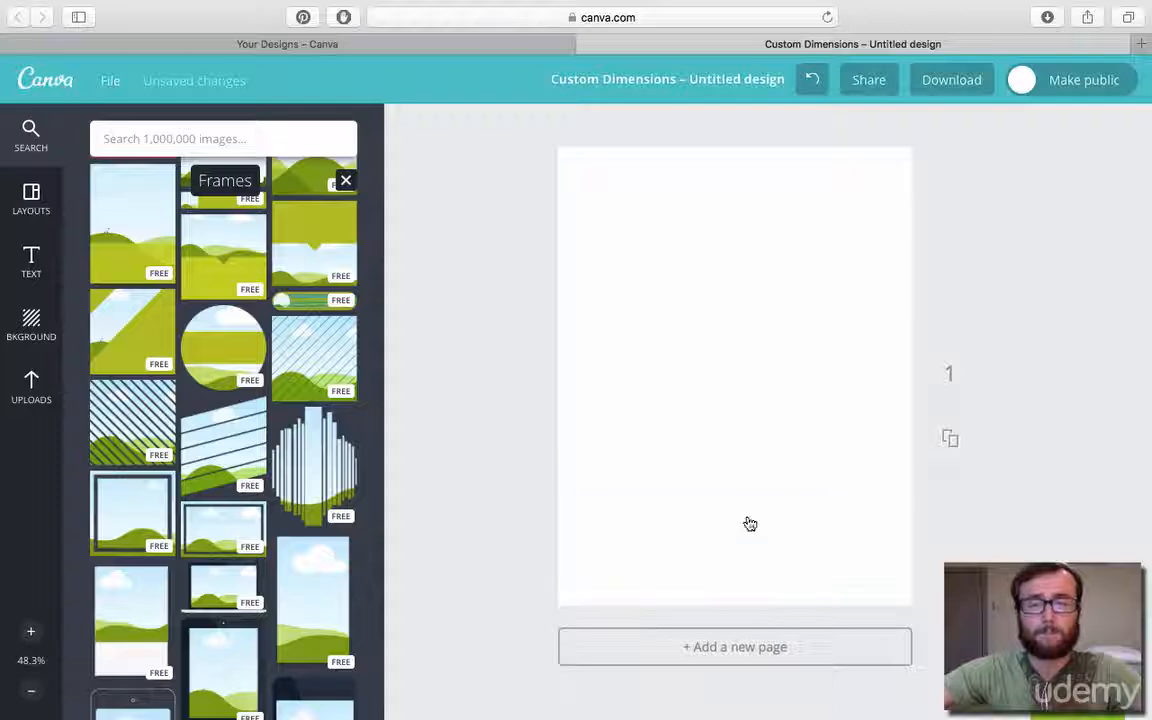
Browse the shapes and add the white circle with the teal outline to the blank page.
click(31, 135)
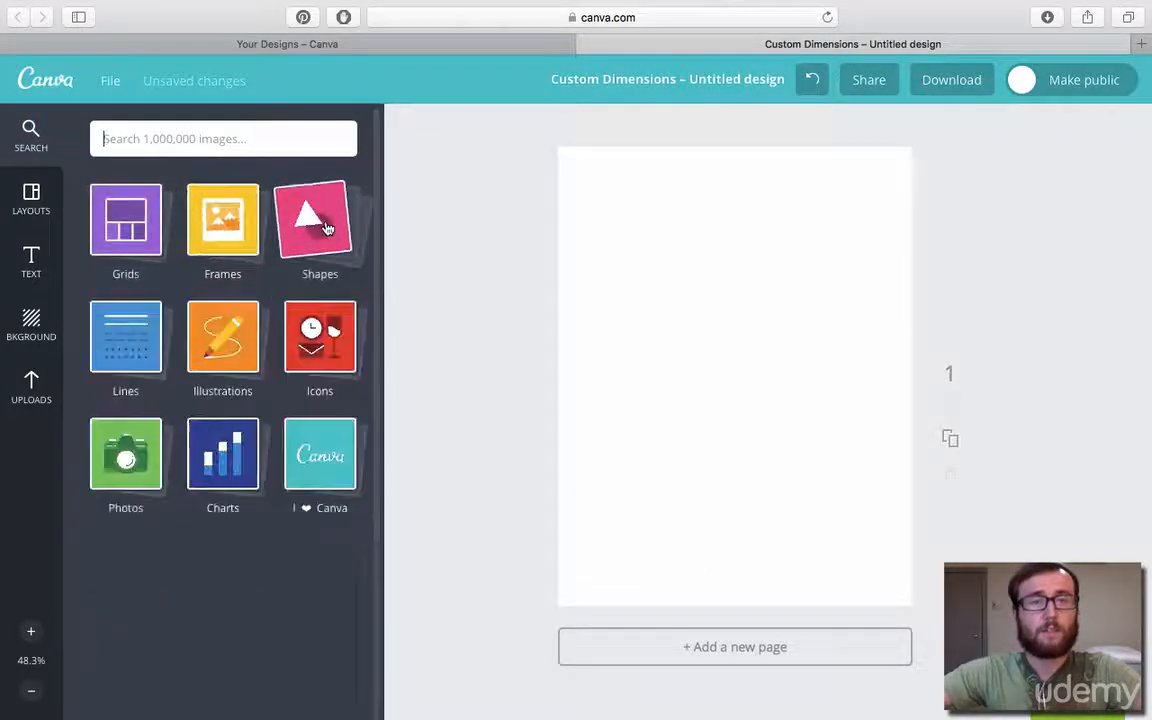
click(322, 222)
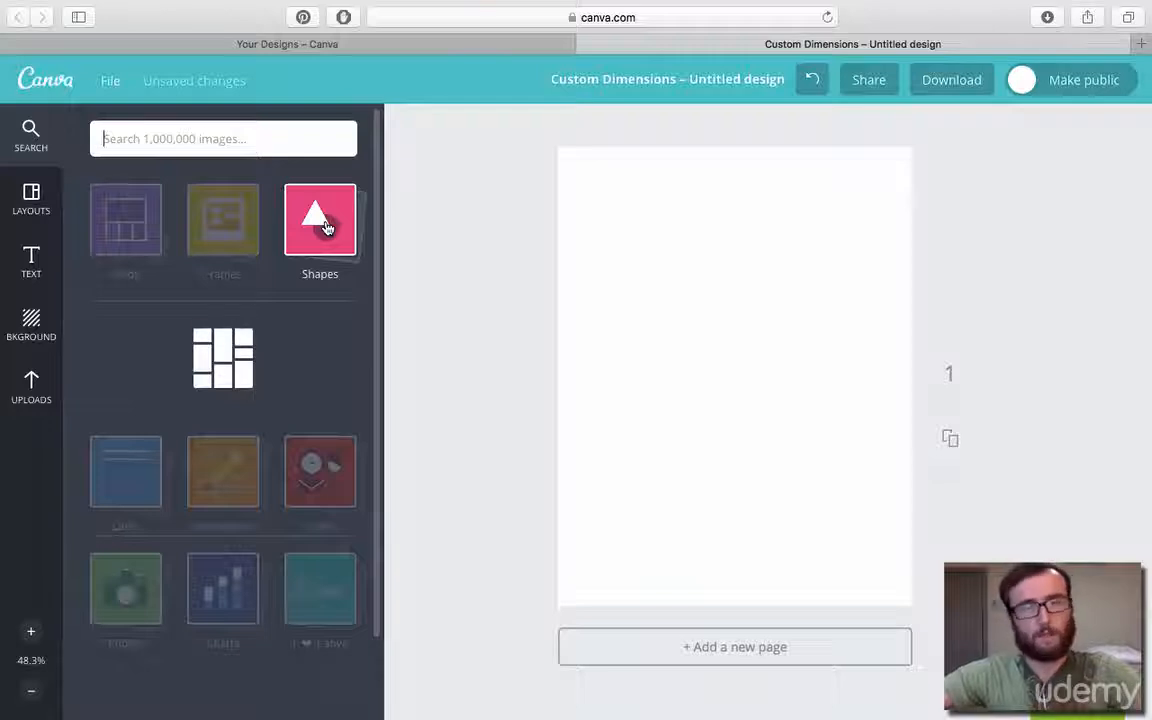
scroll(300, 373, down, 2)
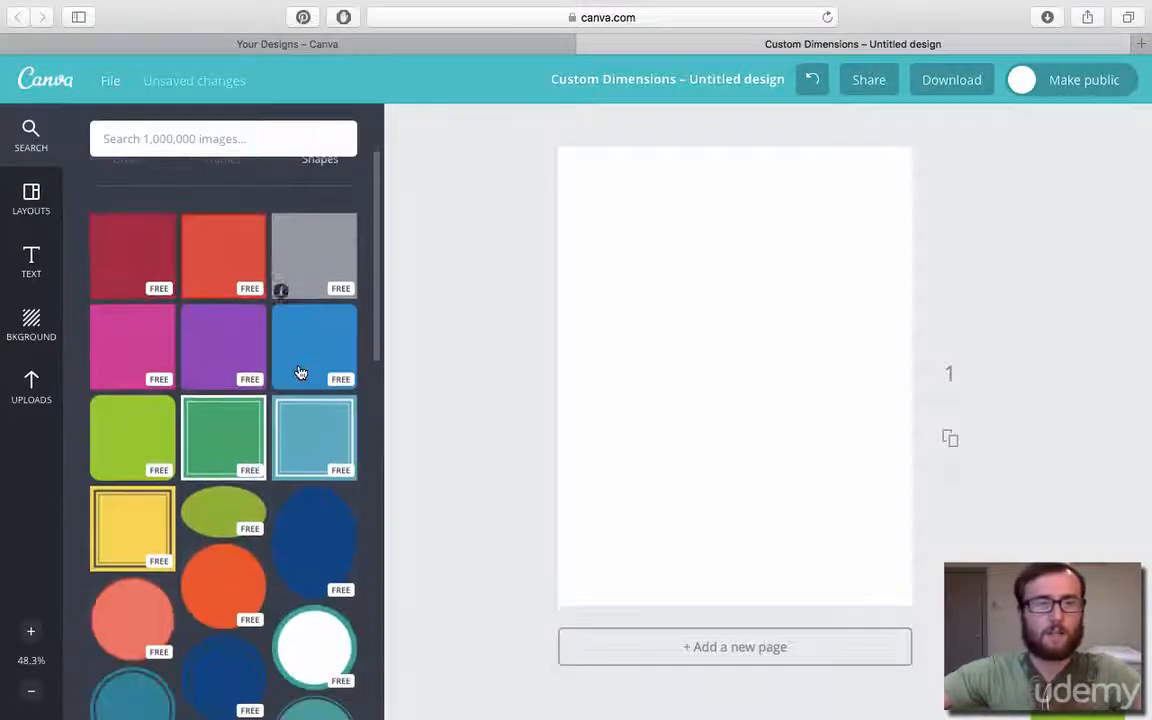
scroll(280, 360, down, 3)
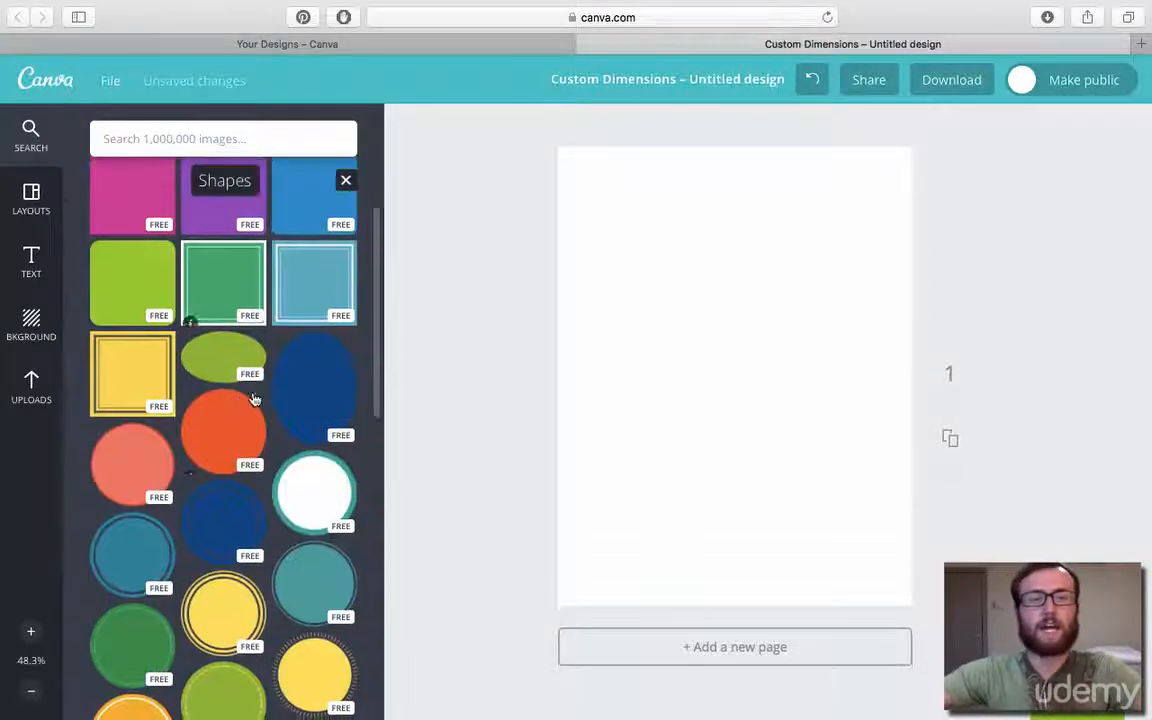
scroll(255, 399, down, 2)
click(316, 417)
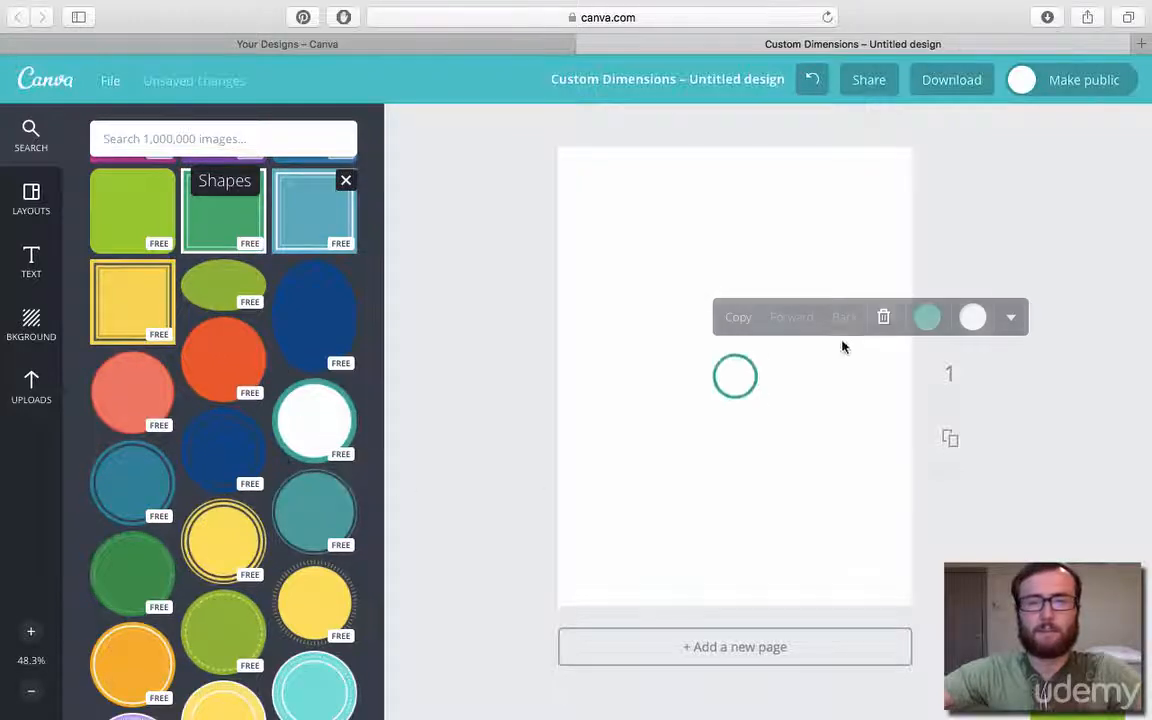
Enlarge and reposition the teal-outlined circle, and delete it from the page.
drag(764, 351, 877, 232)
drag(820, 327, 728, 391)
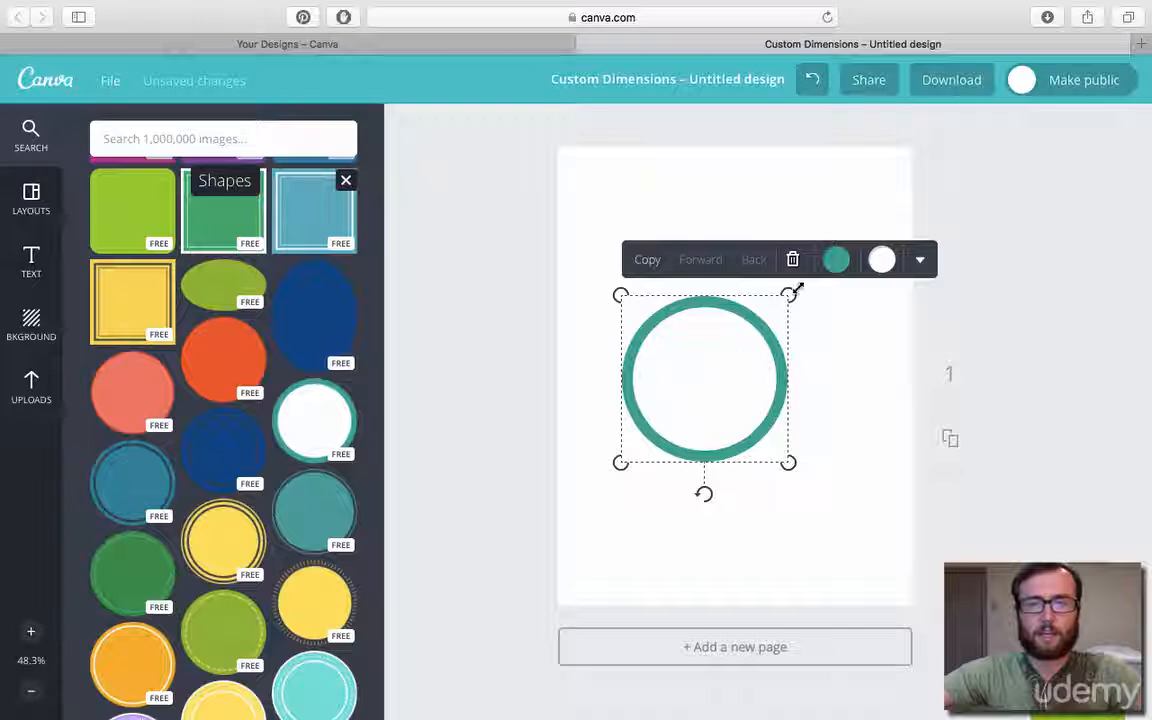
drag(680, 367, 740, 343)
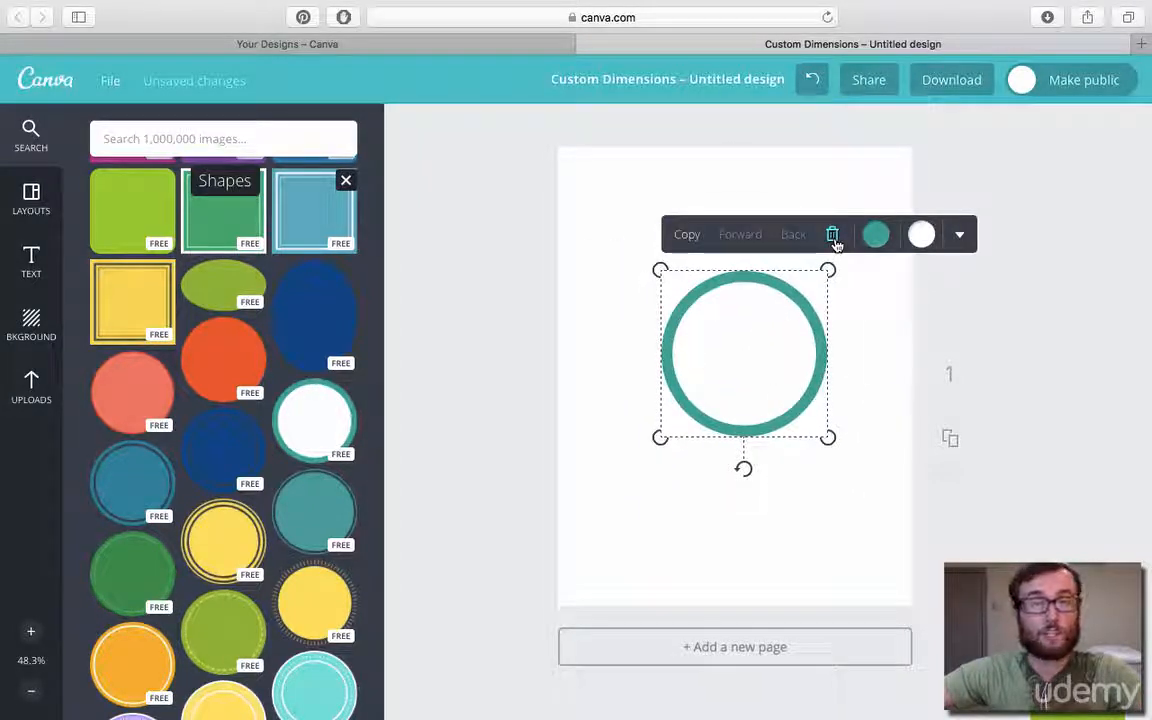
click(832, 236)
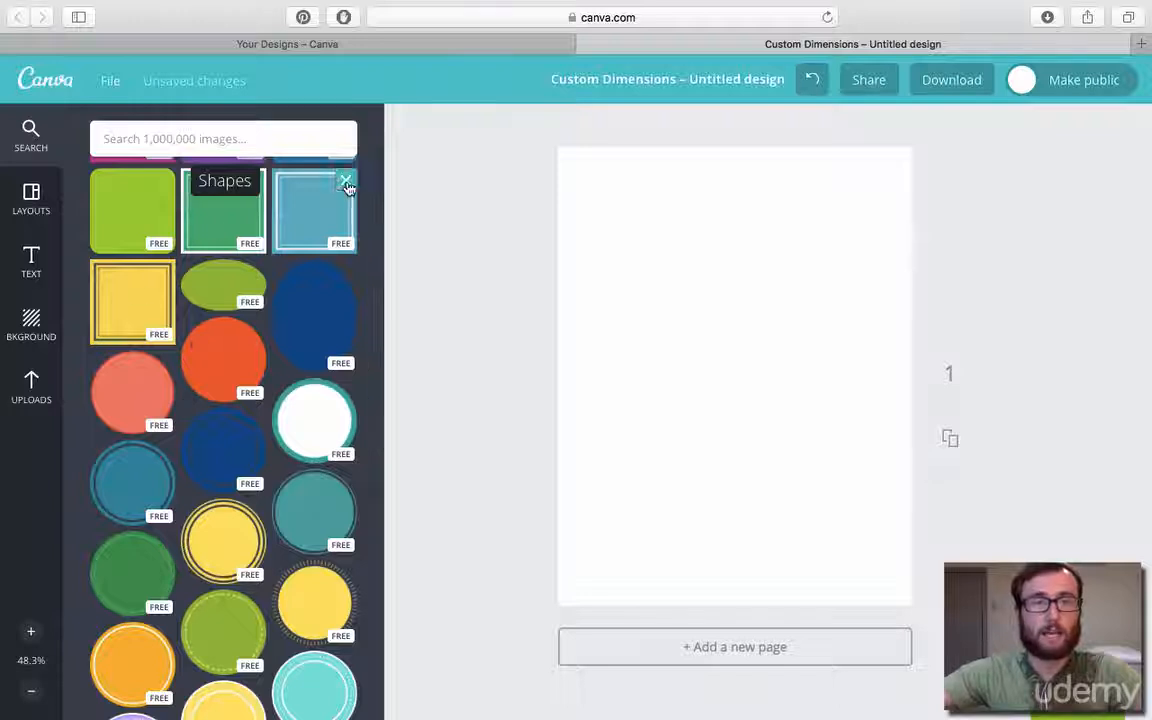
Switch from the shapes to the lines collection and add the red scalloped line to the page.
click(346, 184)
click(118, 357)
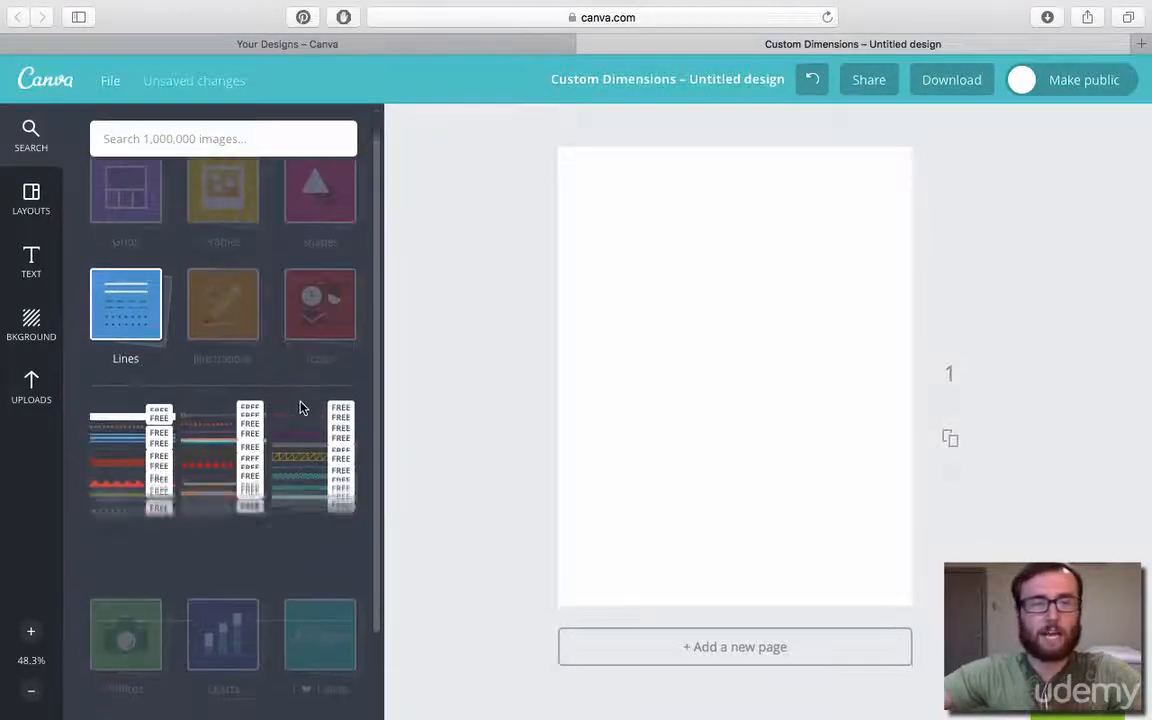
click(300, 530)
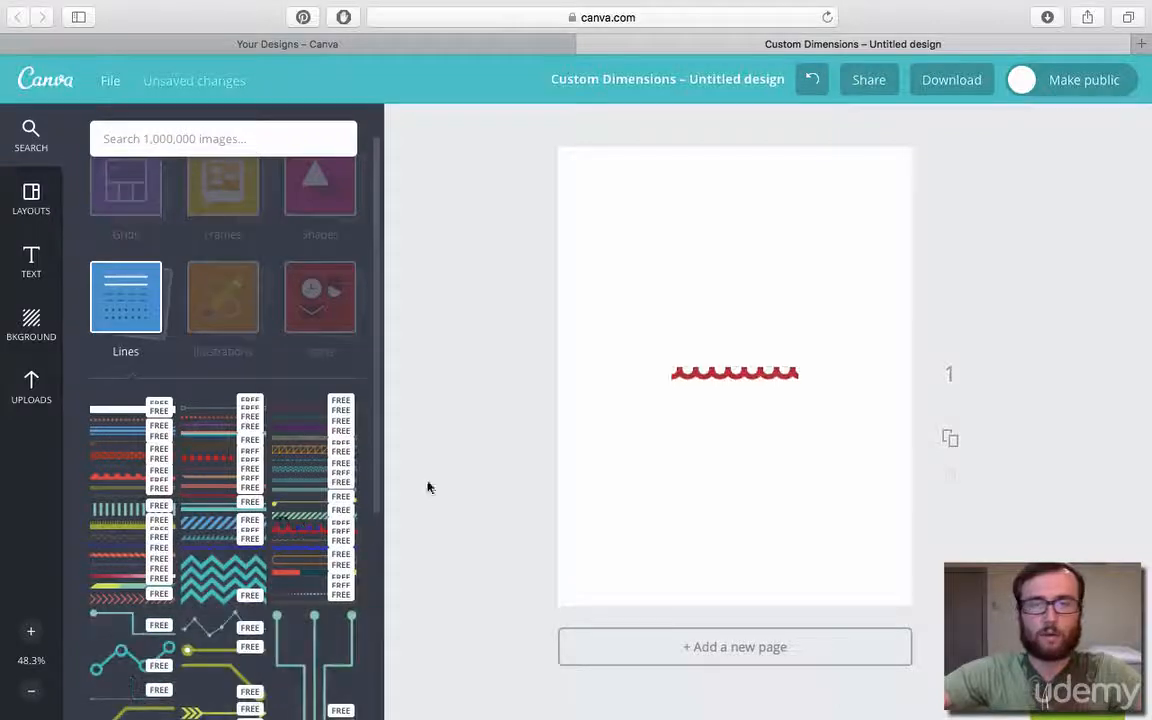
Stretch the red scalloped line to almost the full page width and delete it.
drag(799, 374, 893, 374)
drag(669, 378, 577, 378)
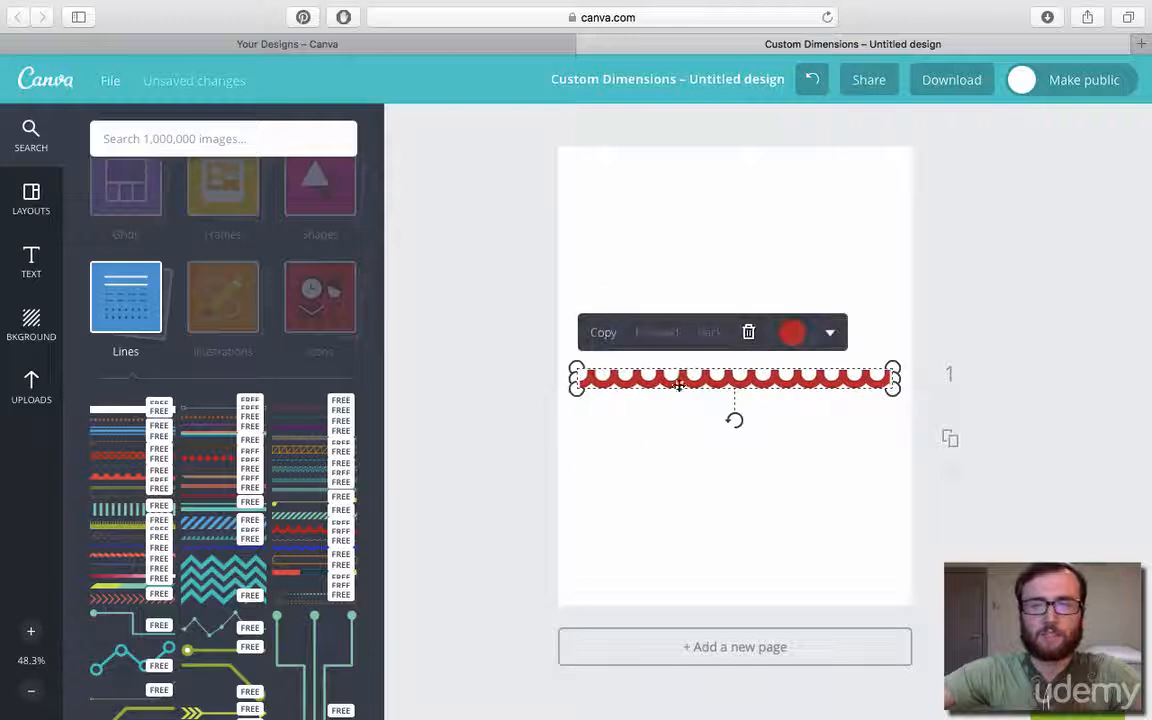
click(748, 333)
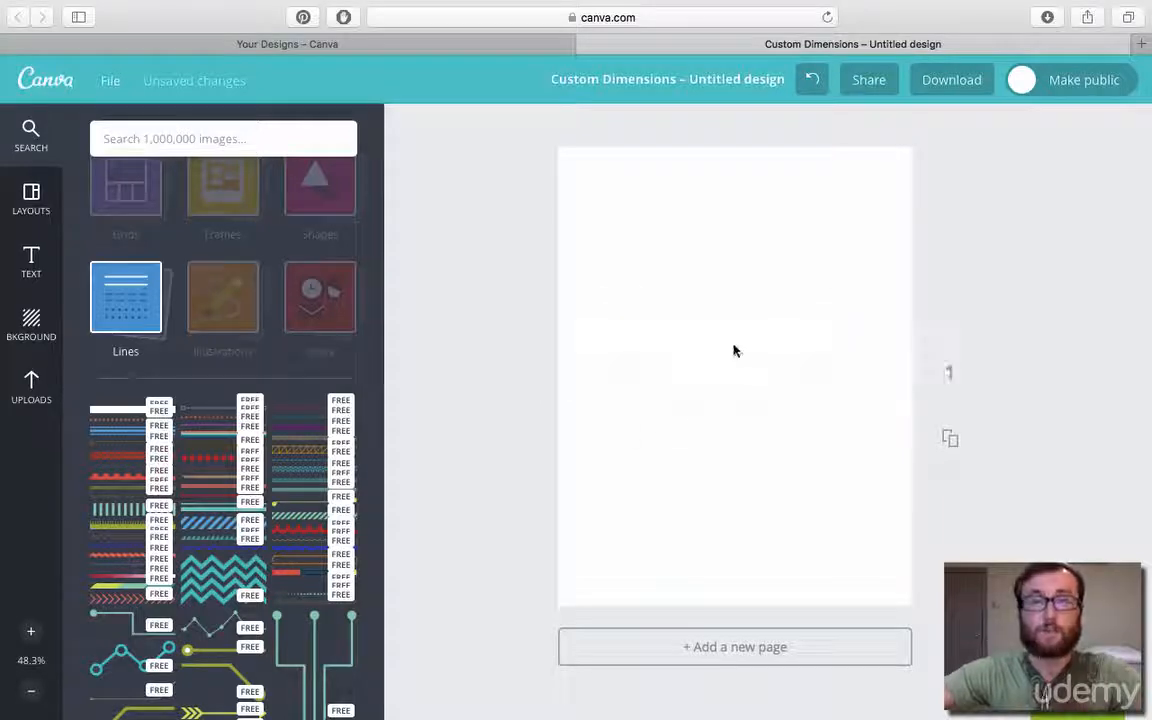
click(143, 301)
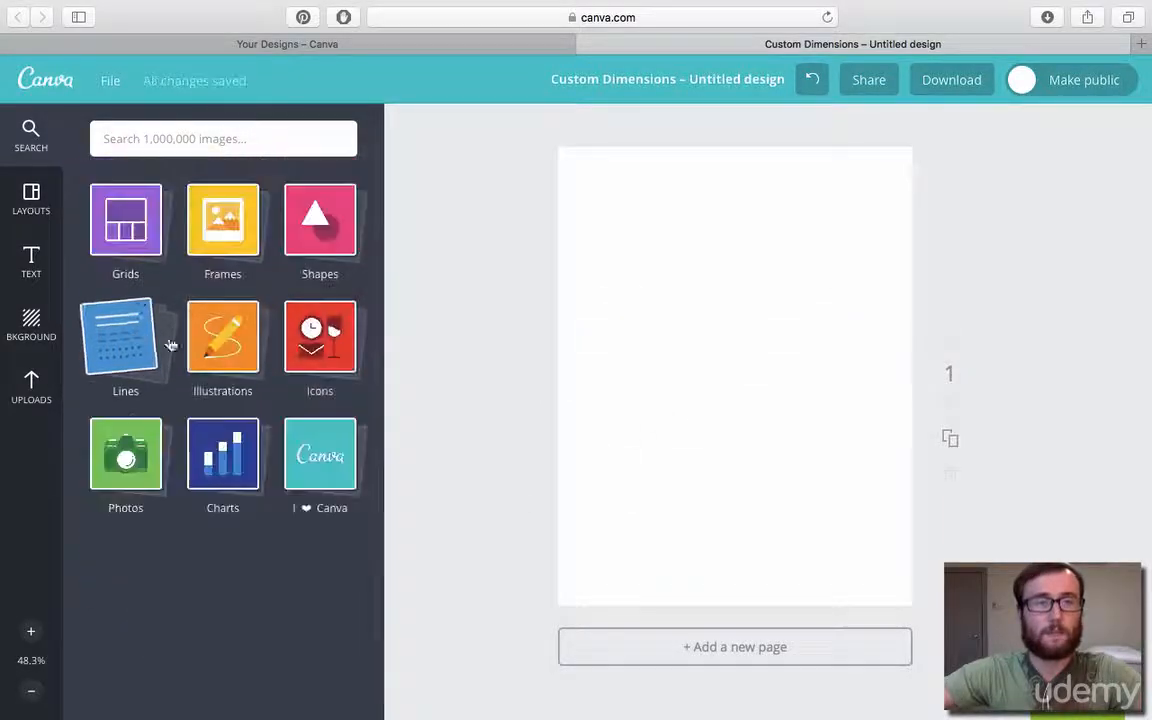
Browse the illustrations and add the plain red popsicle to the page.
click(222, 338)
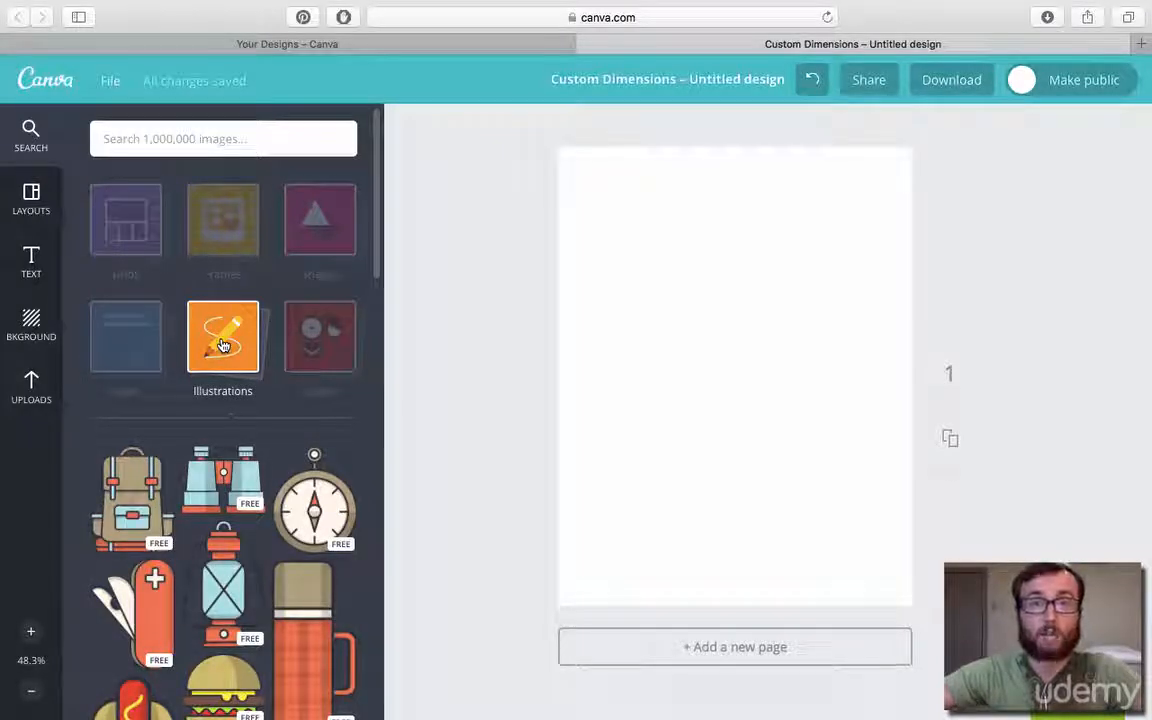
scroll(222, 345, down, 5)
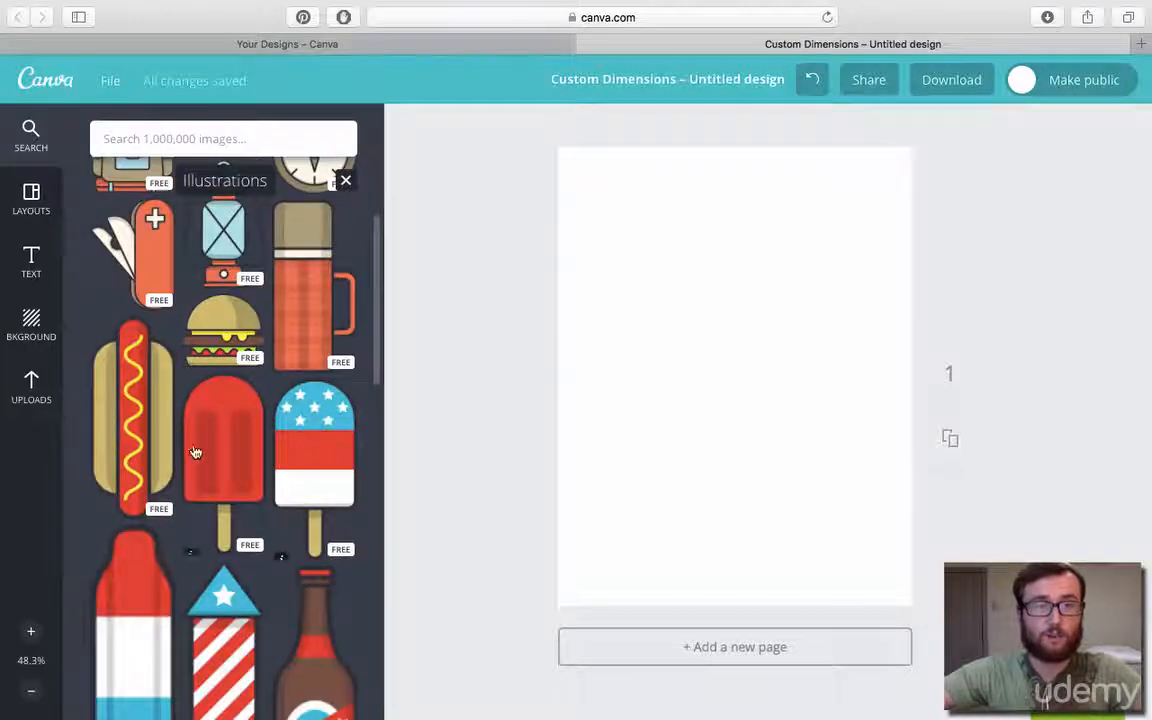
click(198, 453)
Enlarge the popsicle until it fills most of the page height and centre it on the page.
drag(719, 362, 848, 493)
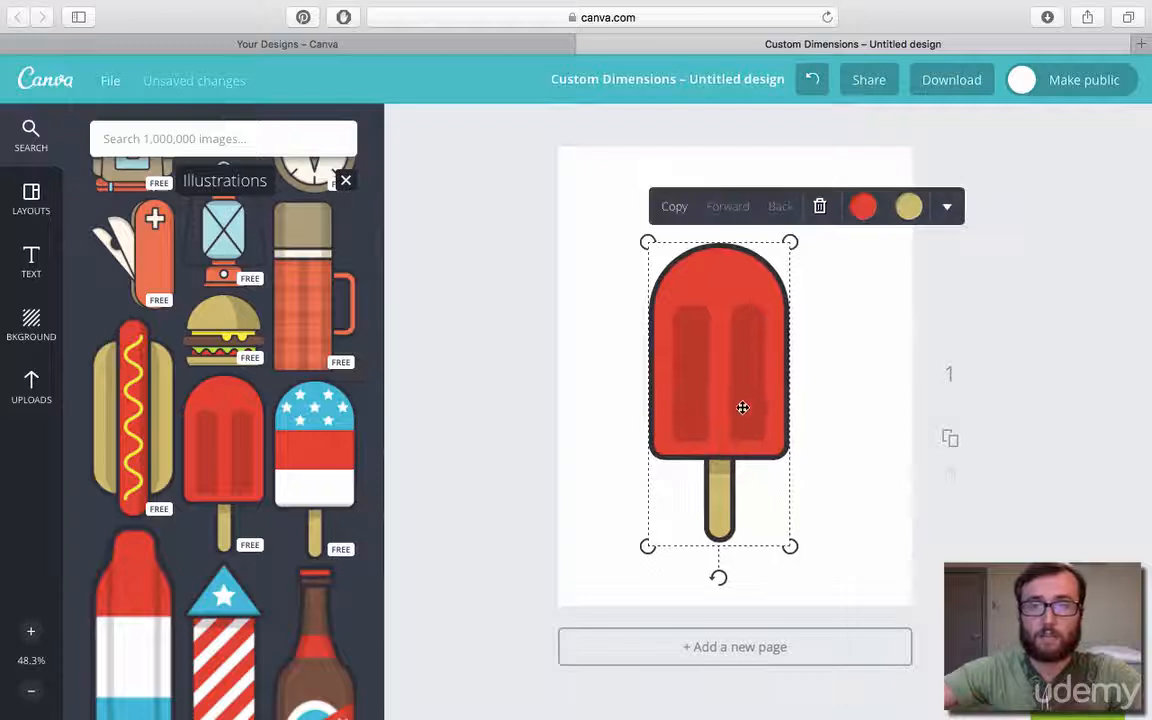
mouse_move(740, 406)
mouse_down()
mouse_move(771, 391)
mouse_move(756, 388)
mouse_up()
drag(805, 528, 835, 617)
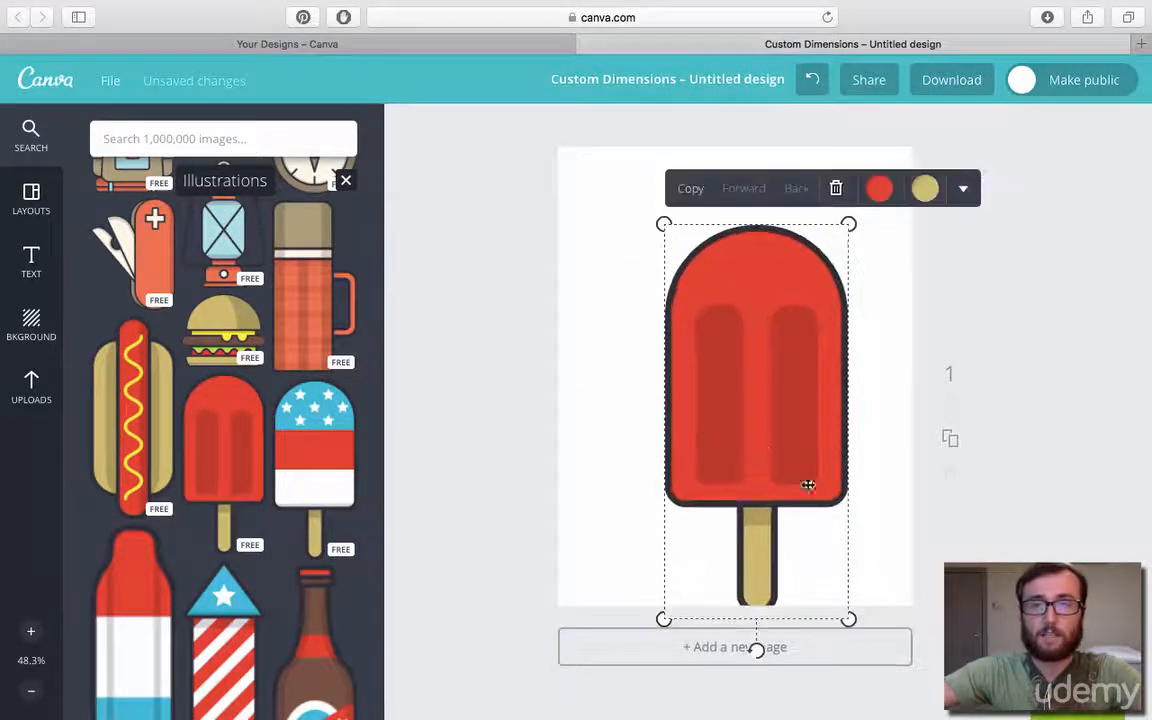
drag(805, 481, 751, 415)
click(473, 358)
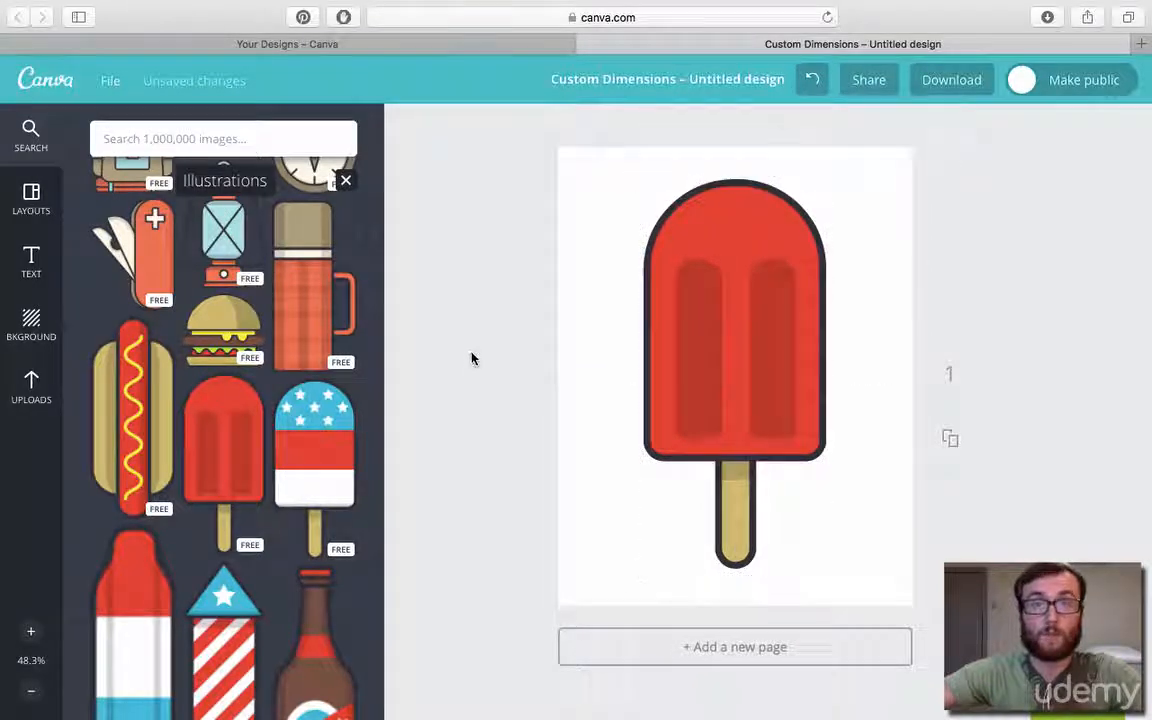
Delete the popsicle from the page and close the illustrations collection.
click(725, 380)
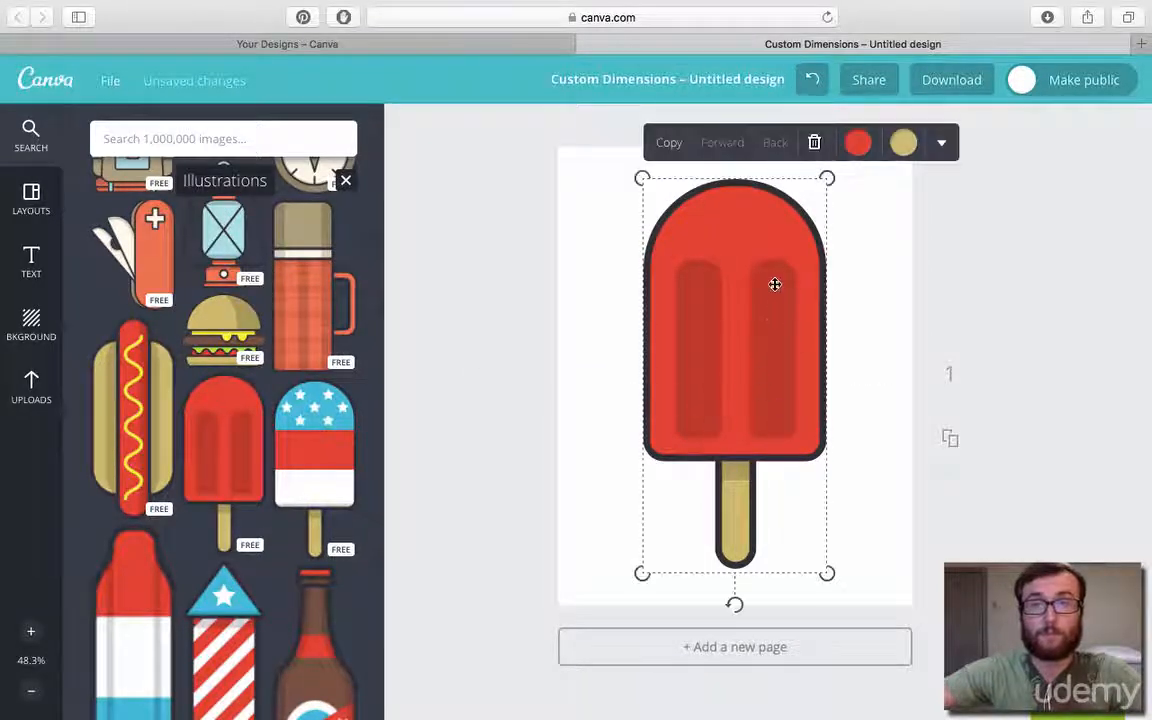
click(812, 143)
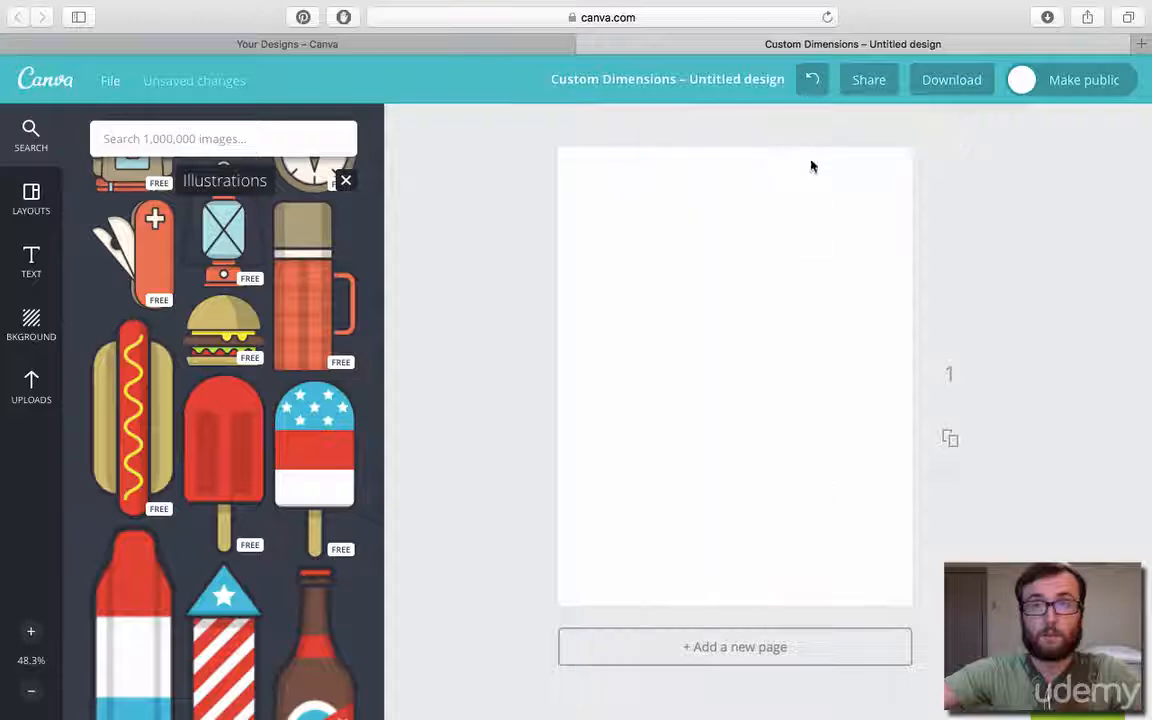
click(345, 180)
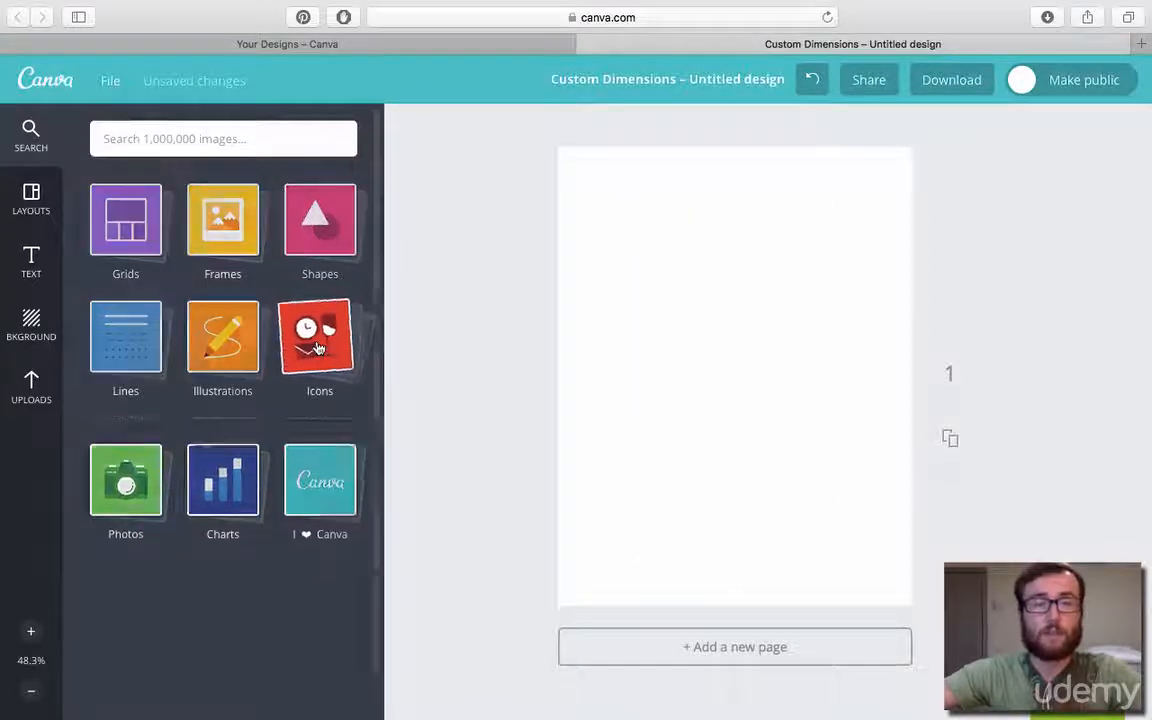
Browse the icons and add the black bowling pin to the page, enlarged to most of the page height.
click(317, 347)
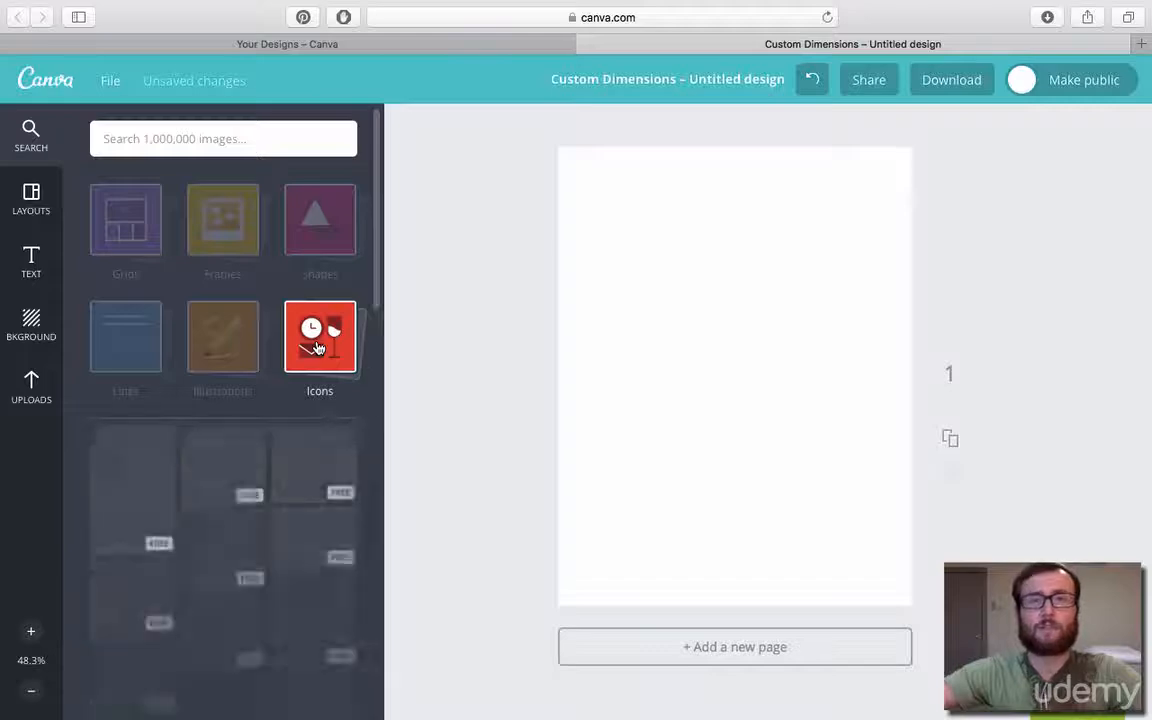
scroll(148, 360, down, 4)
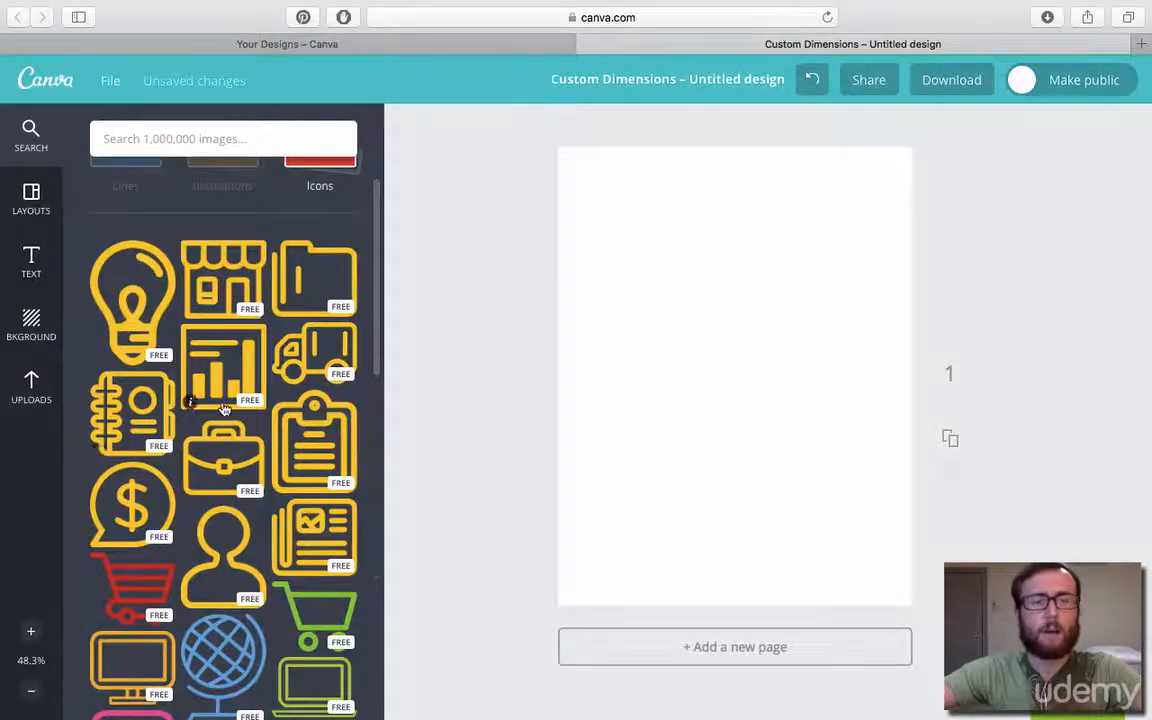
scroll(224, 410, down, 20)
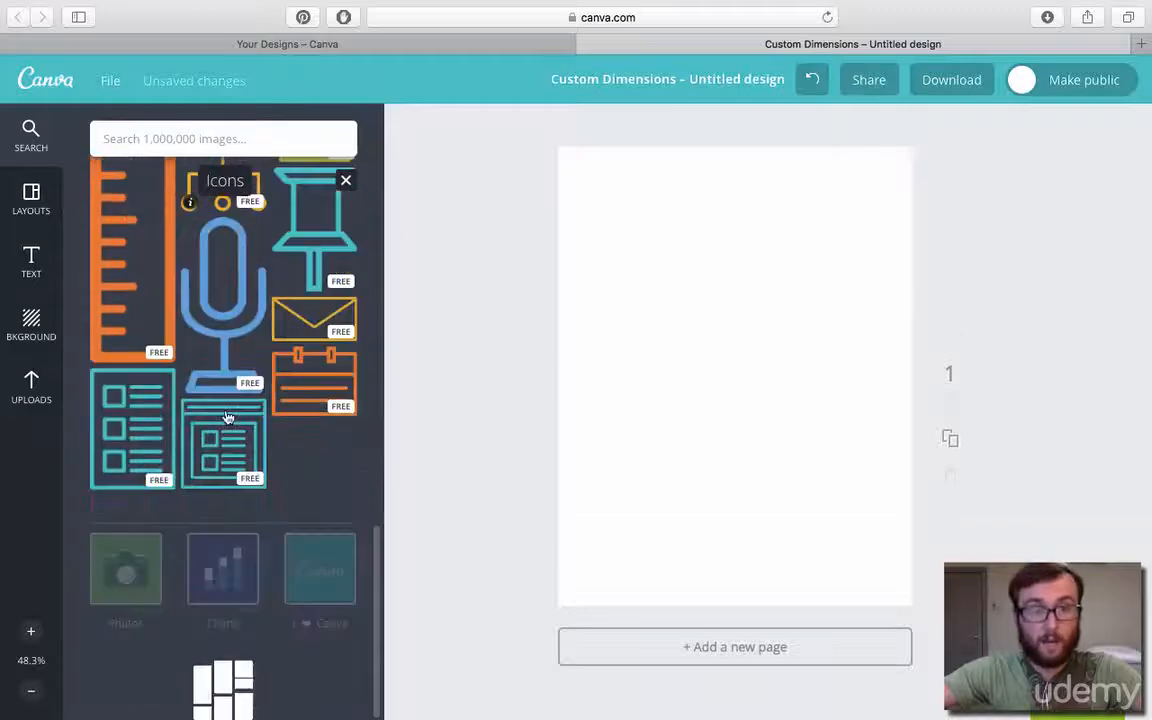
scroll(228, 418, down, 15)
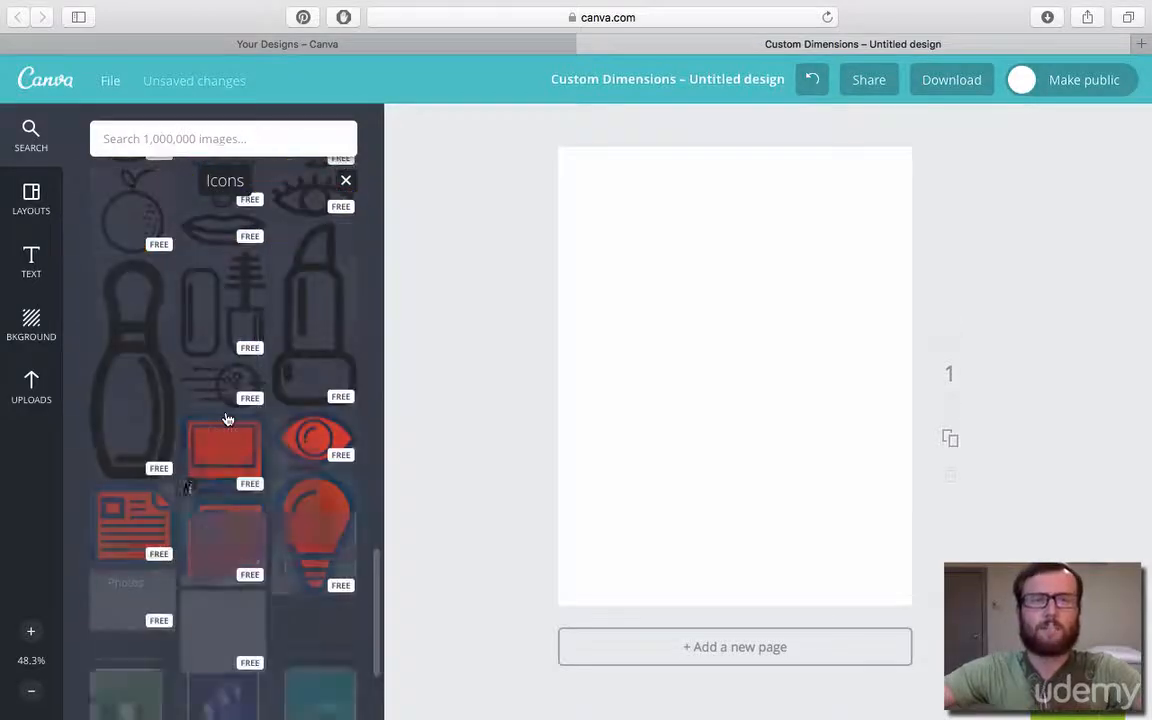
scroll(190, 430, up, 2)
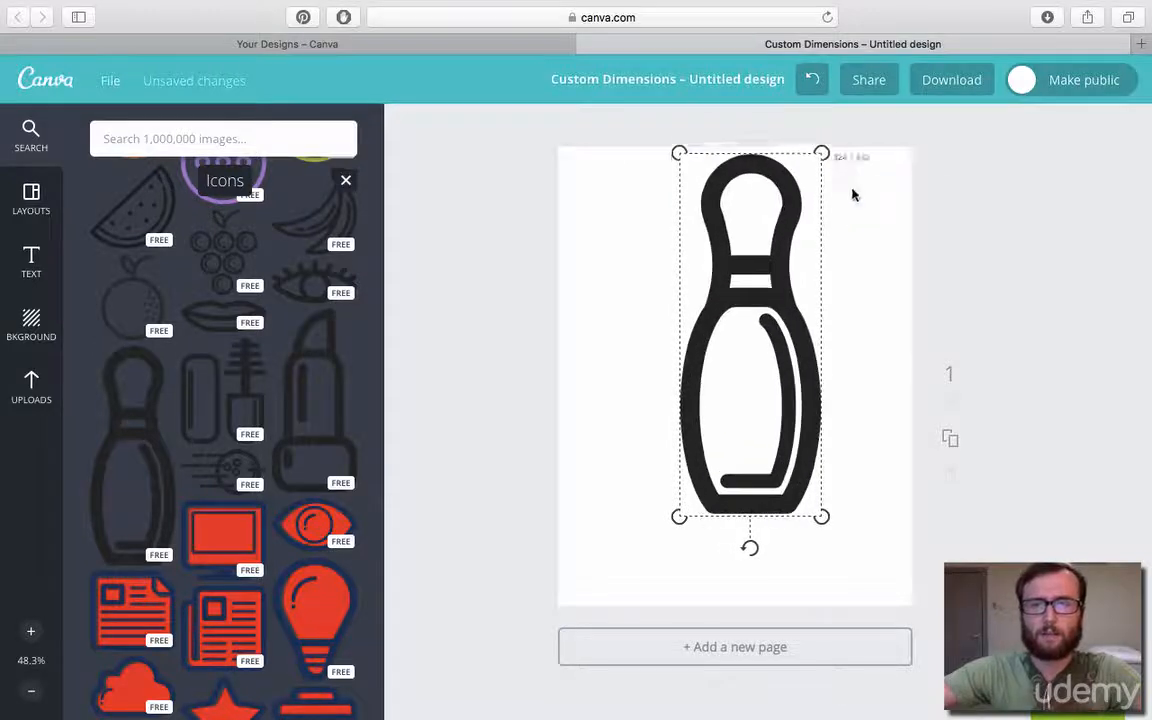
Centre the large bowling pin icon on the page and deselect it.
click(792, 334)
drag(792, 334, 780, 370)
click(519, 365)
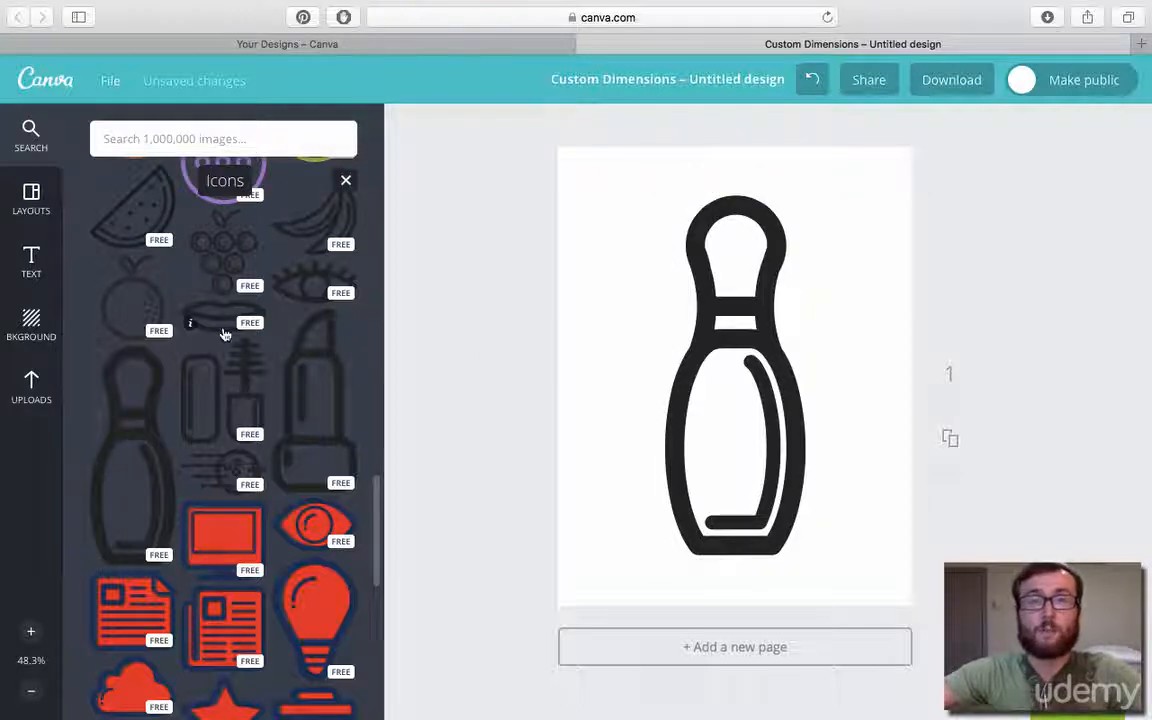
Delete the bowling pin from the page and close the icons collection.
click(722, 301)
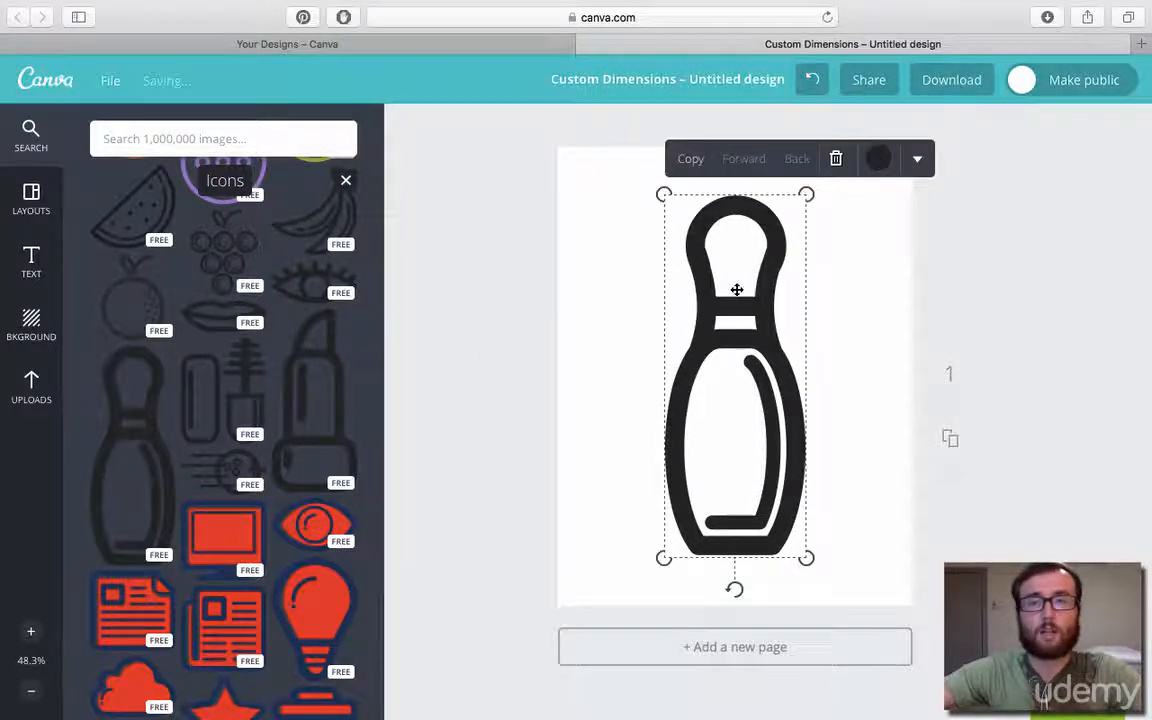
click(837, 160)
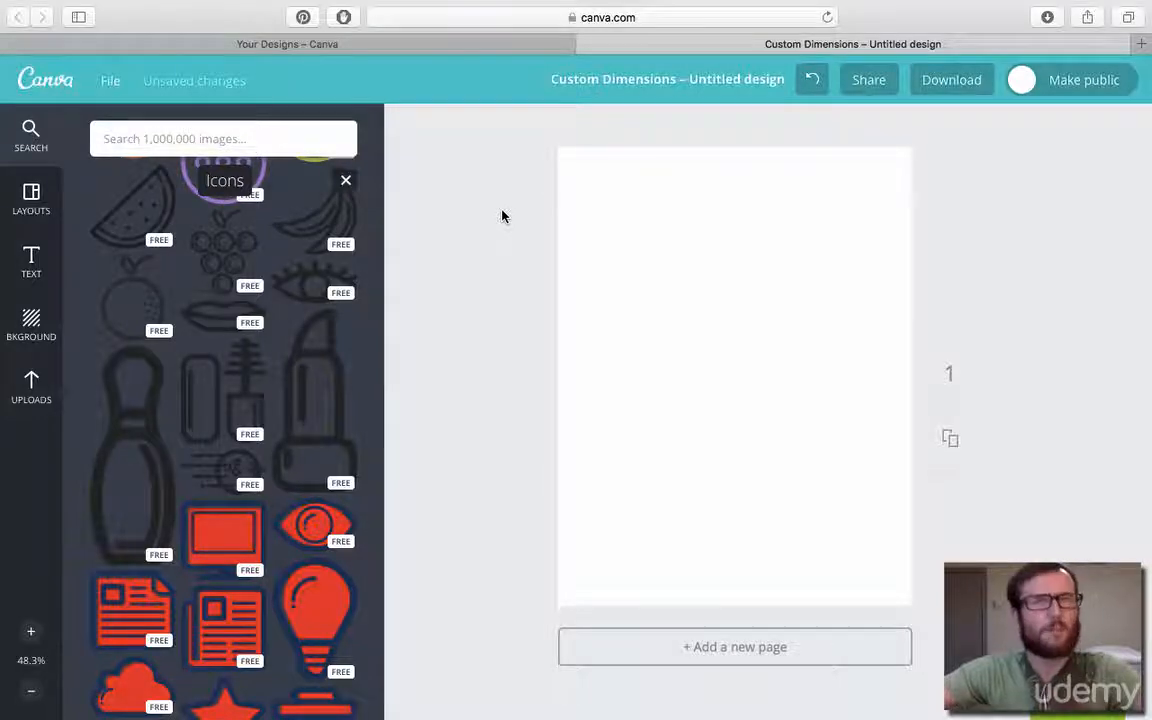
click(345, 182)
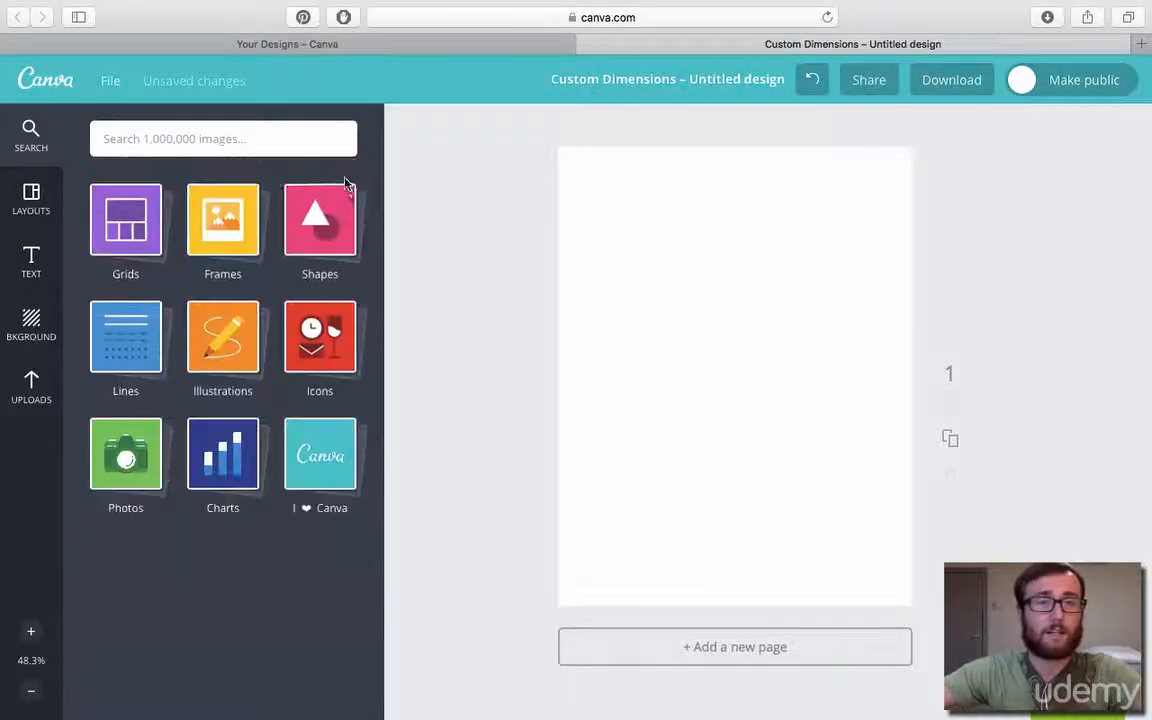
Browse the photos, add the sunlit sky above the clouds to the page and delete it.
click(123, 455)
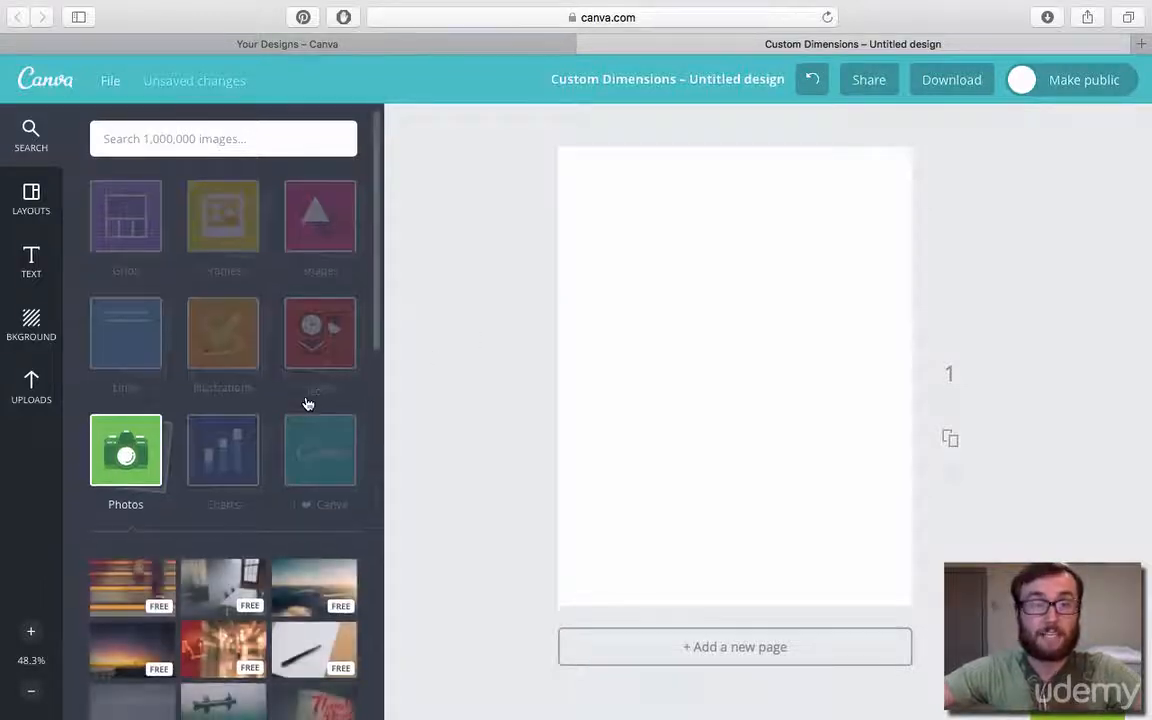
scroll(309, 404, down, 5)
scroll(310, 366, up, 1)
click(310, 366)
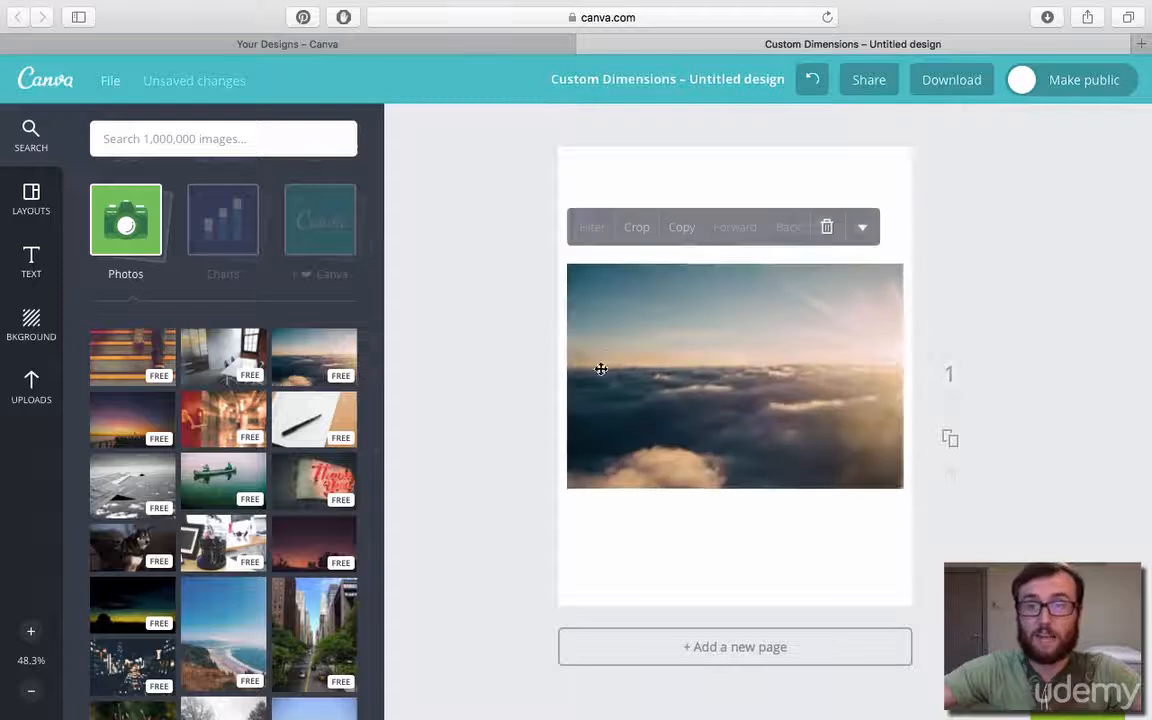
click(825, 226)
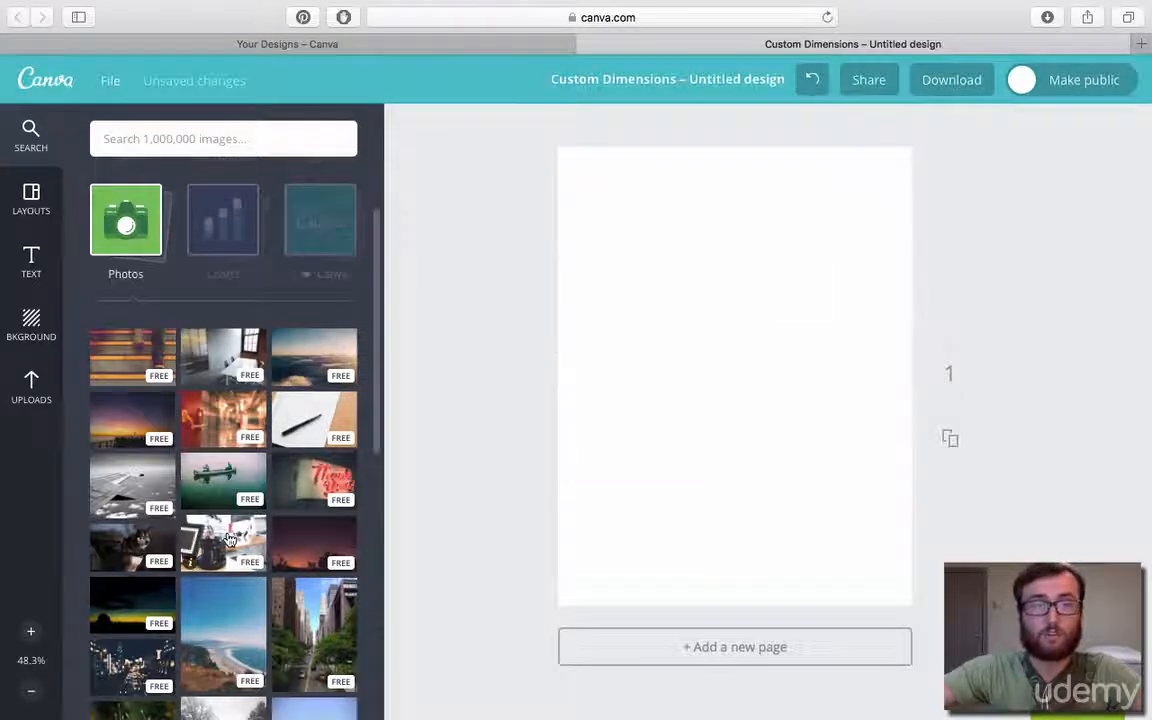
Try out the desk organiser photo enlarged beyond the page's width, and the meeting room photo, deleting each from the page.
scroll(222, 420, down, 2)
click(222, 420)
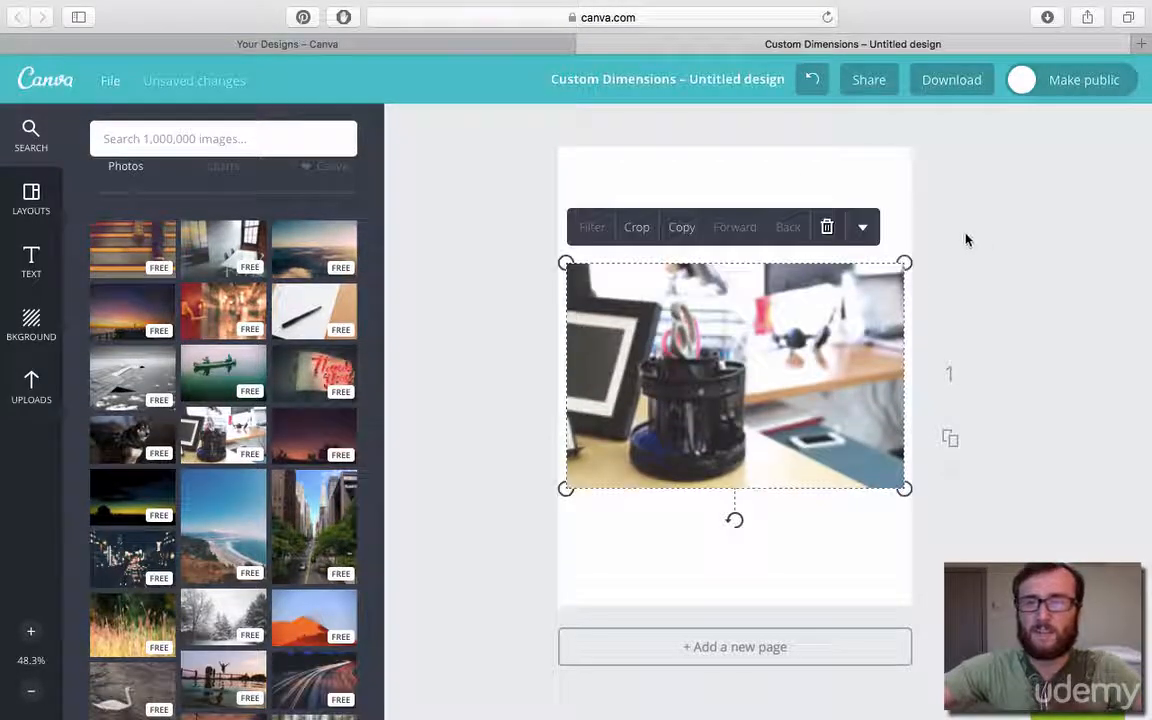
drag(904, 262, 1002, 196)
drag(848, 321, 781, 357)
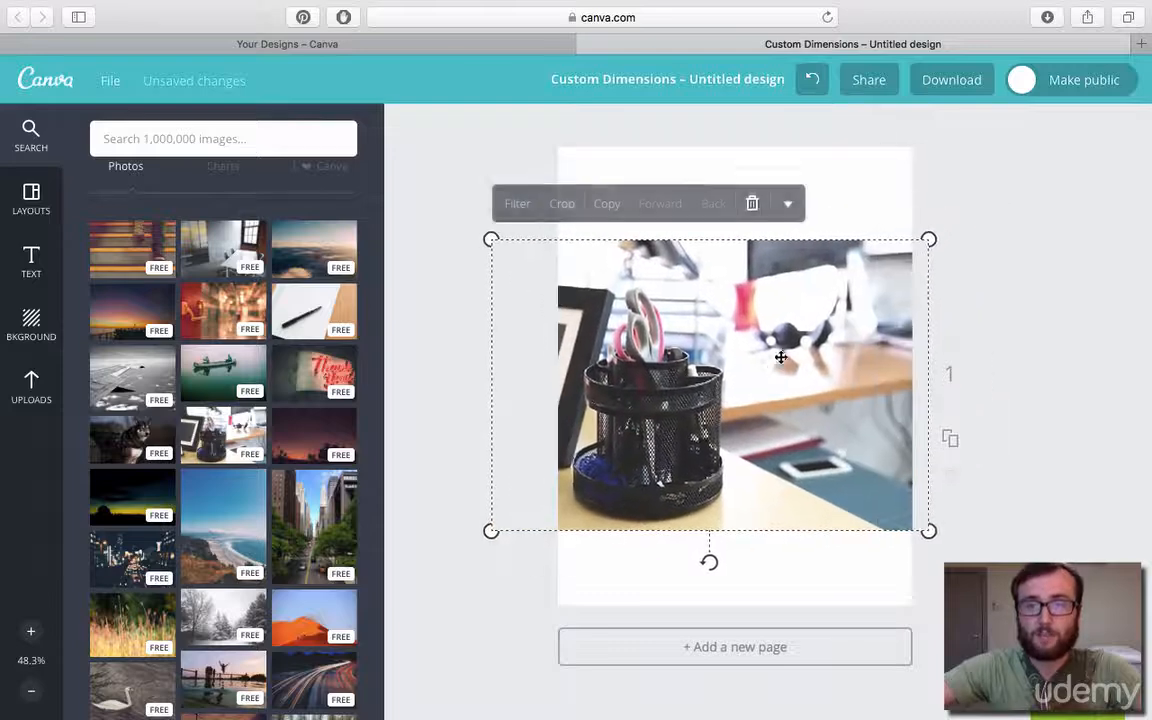
click(754, 204)
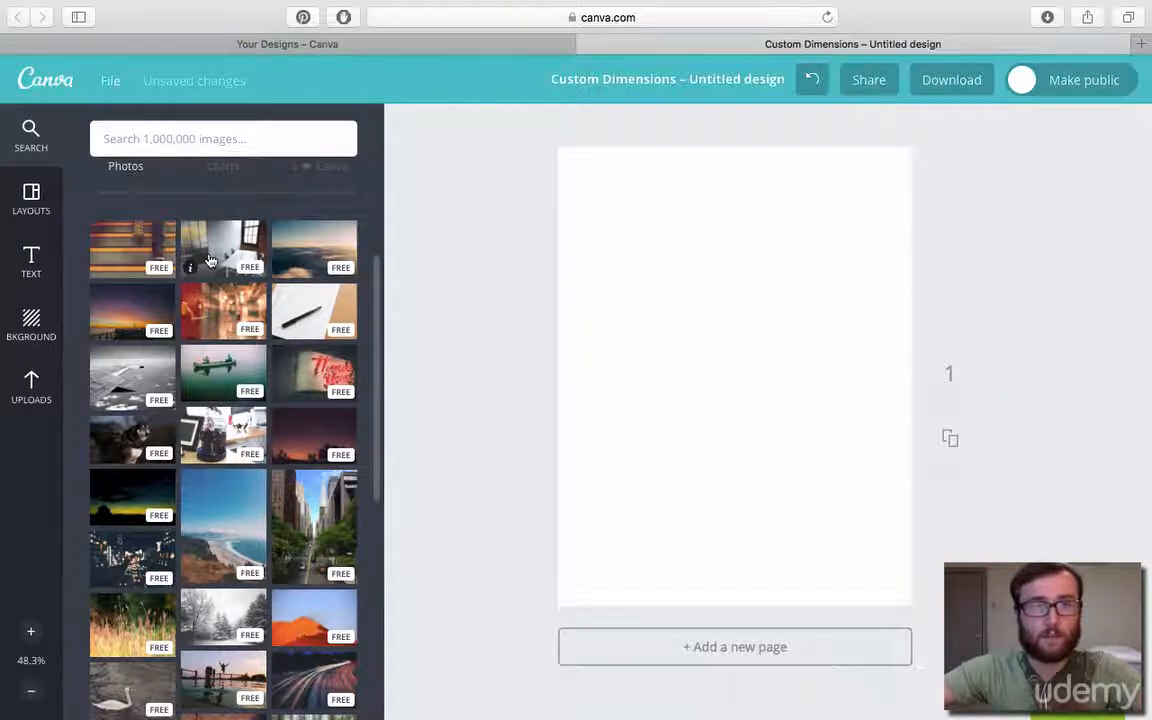
click(210, 261)
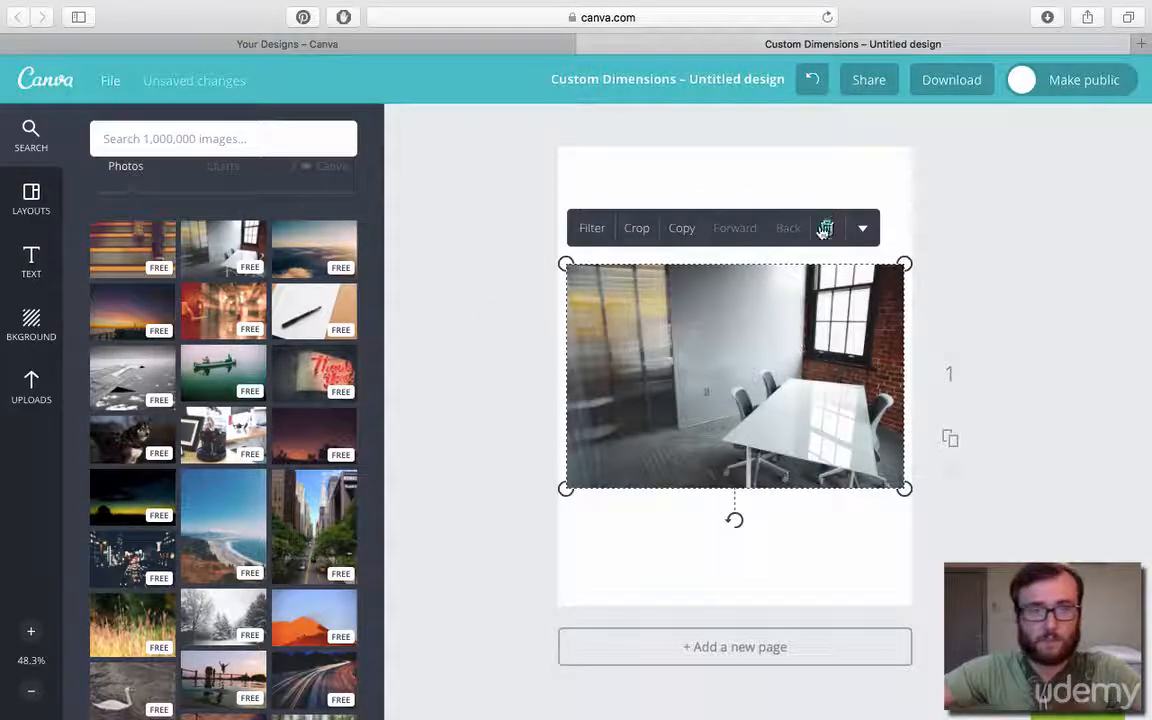
click(825, 229)
Add the black typewriter photo to the page, enlarge it to most of the page height and centre it.
scroll(225, 438, down, 10)
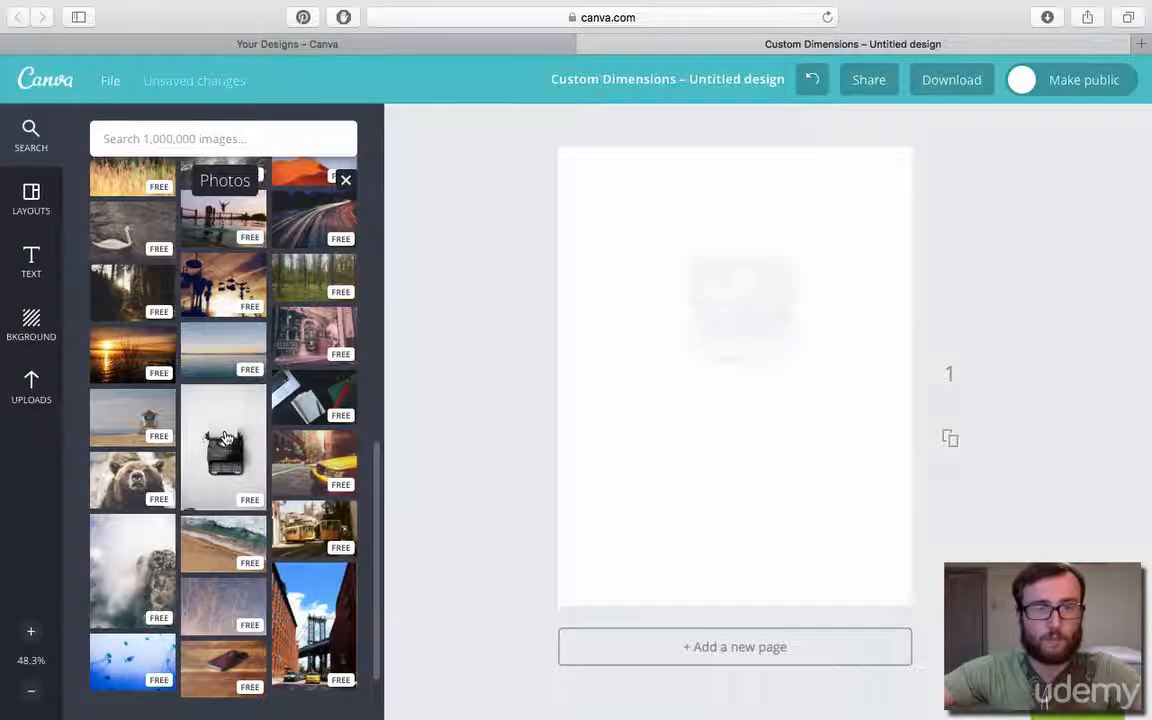
drag(853, 550, 900, 615)
drag(828, 537, 808, 514)
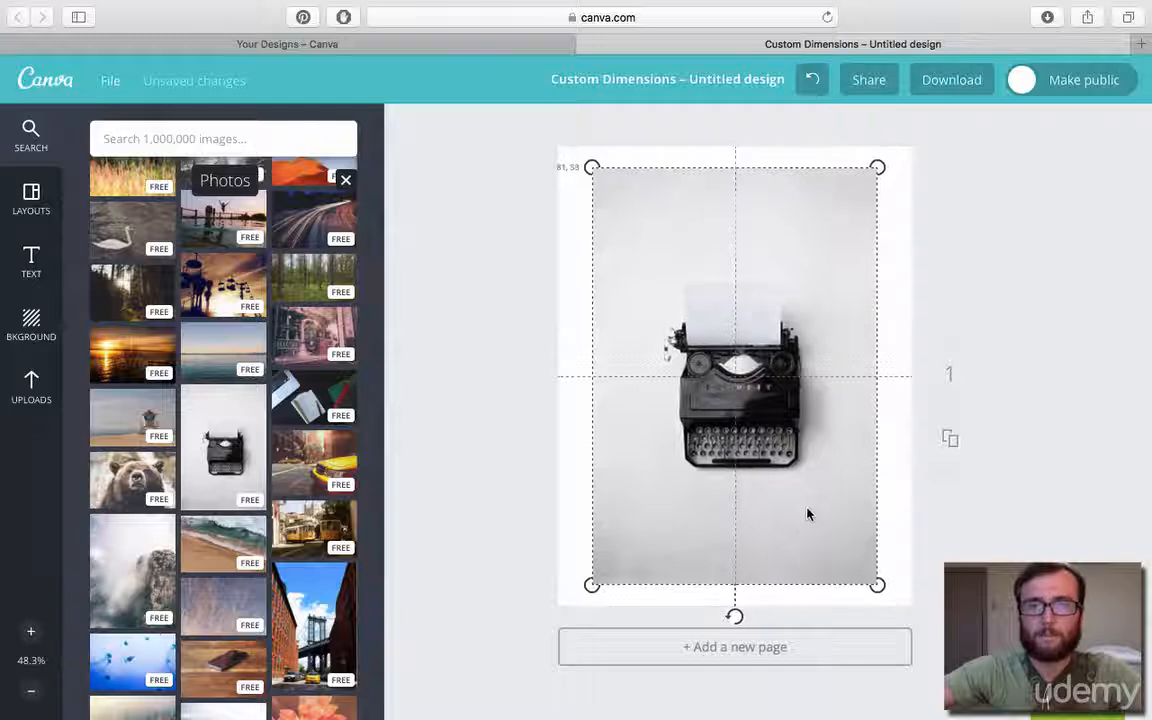
Place the beach shoreline photo over the typewriter, delete both photos and close the photos collection.
drag(223, 540, 627, 432)
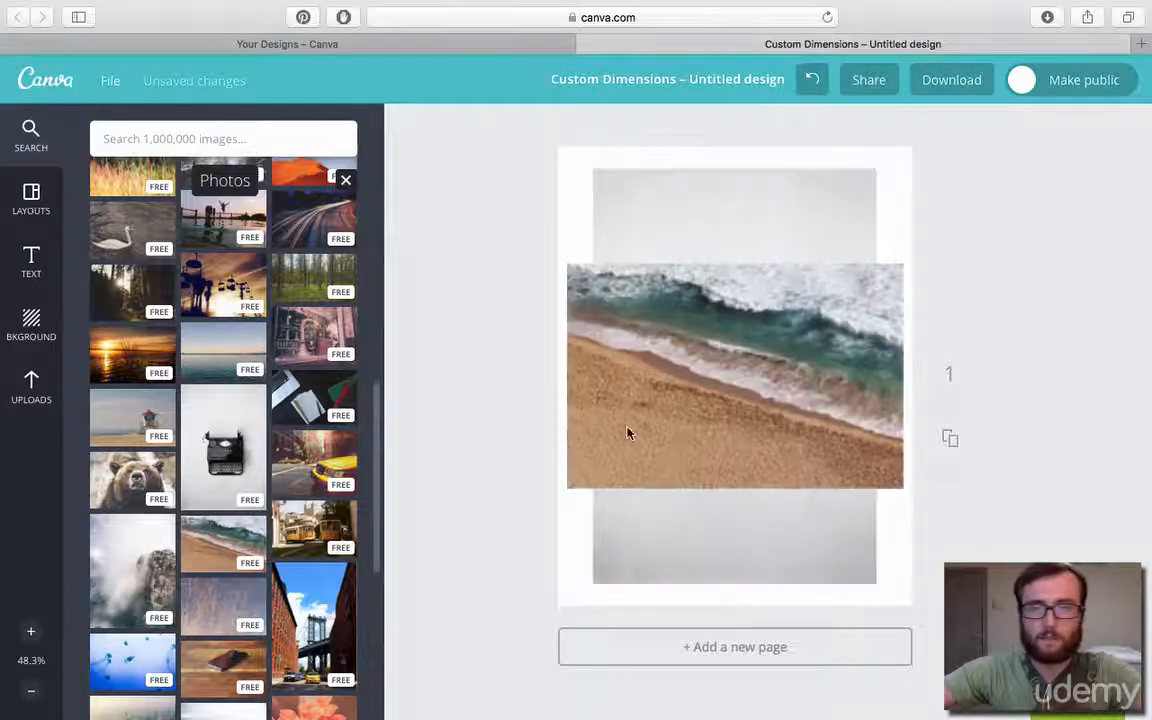
click(828, 230)
click(820, 291)
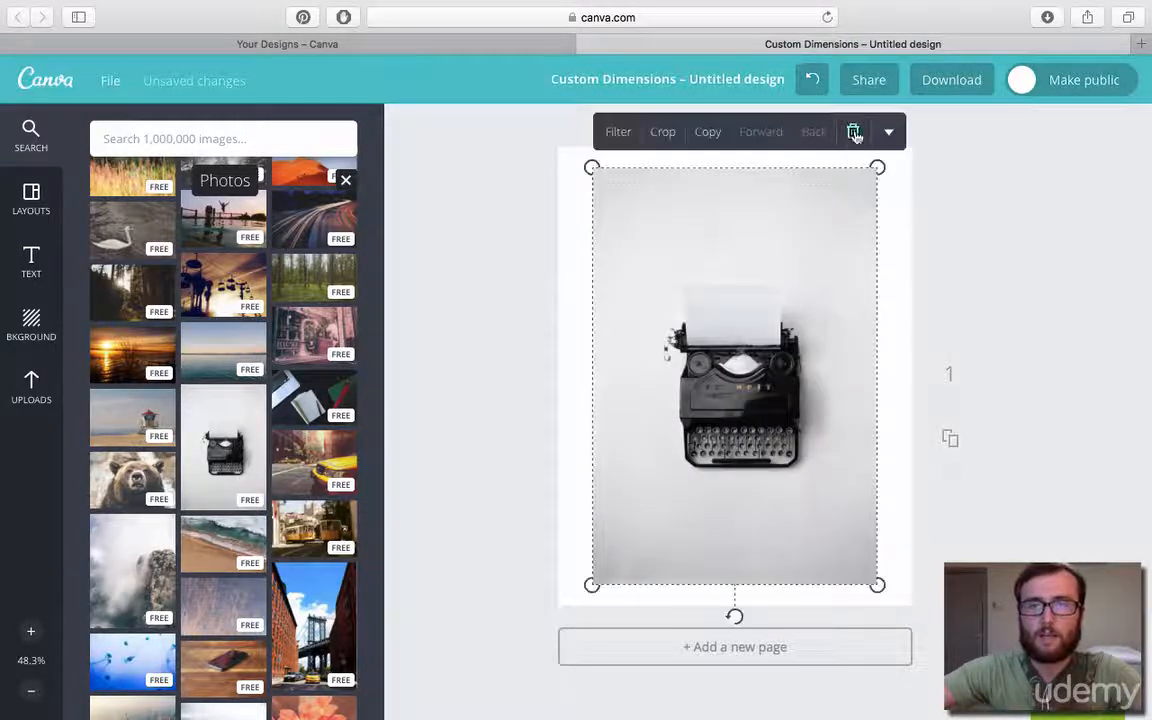
click(855, 132)
click(345, 180)
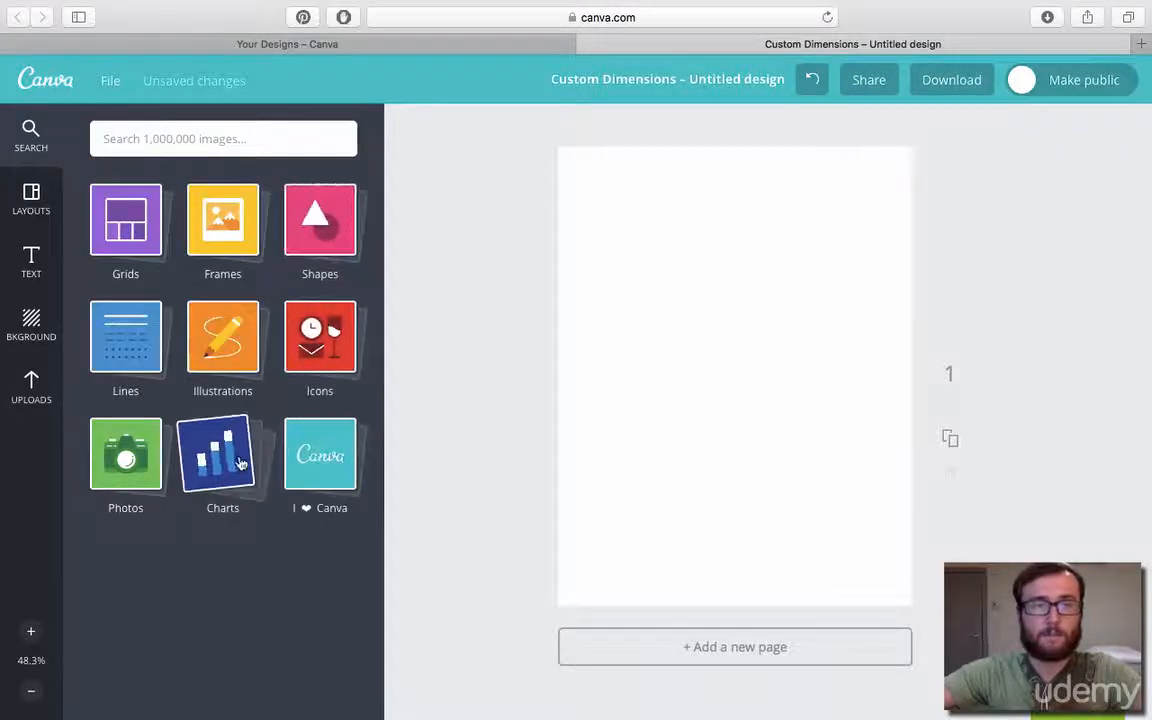
Open the charts collection, add the 10% ring chart to the page and delete it.
click(216, 458)
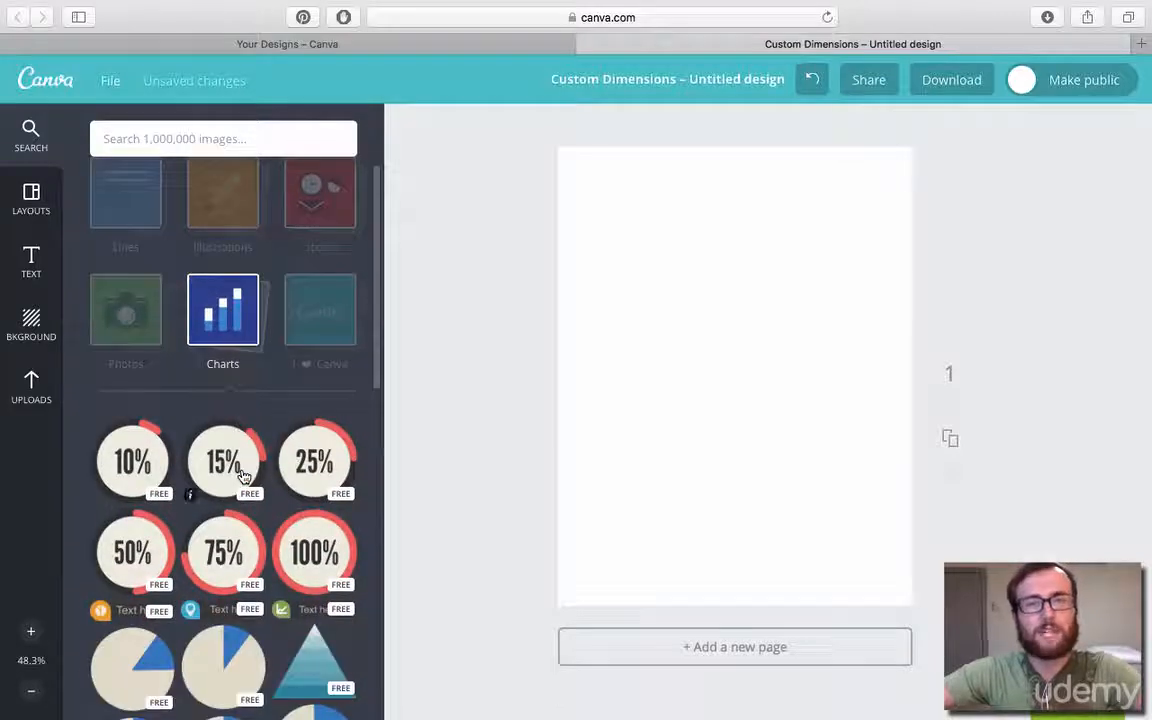
scroll(241, 476, down, 1)
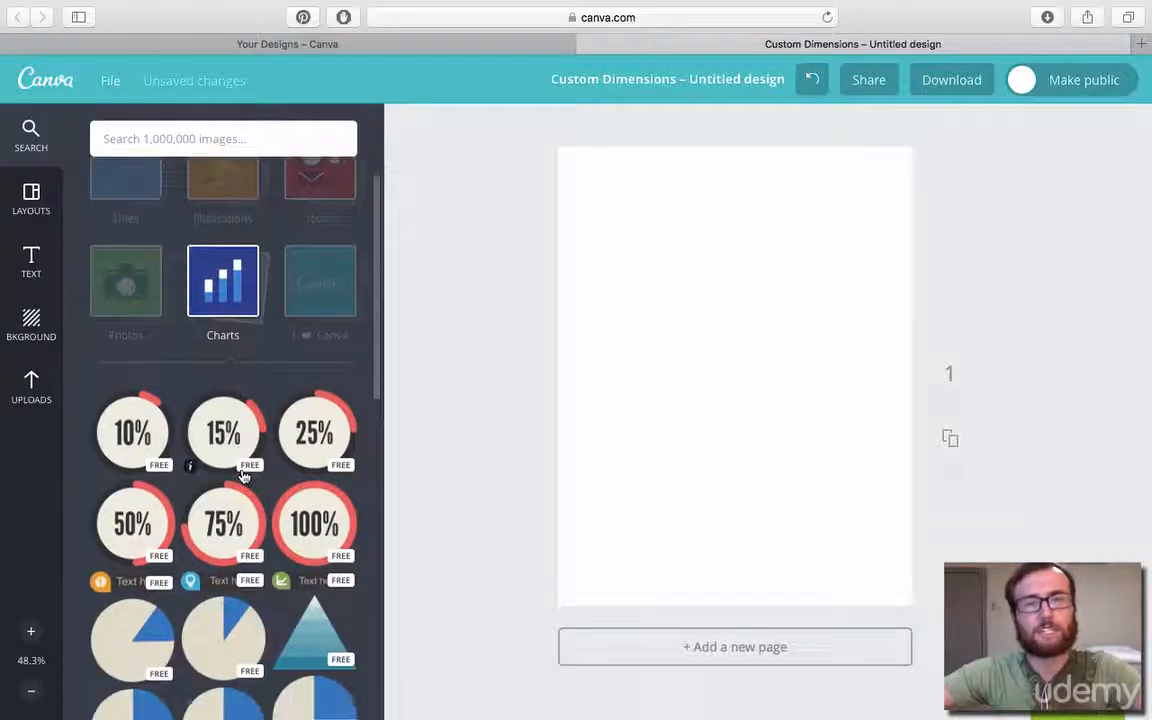
click(117, 445)
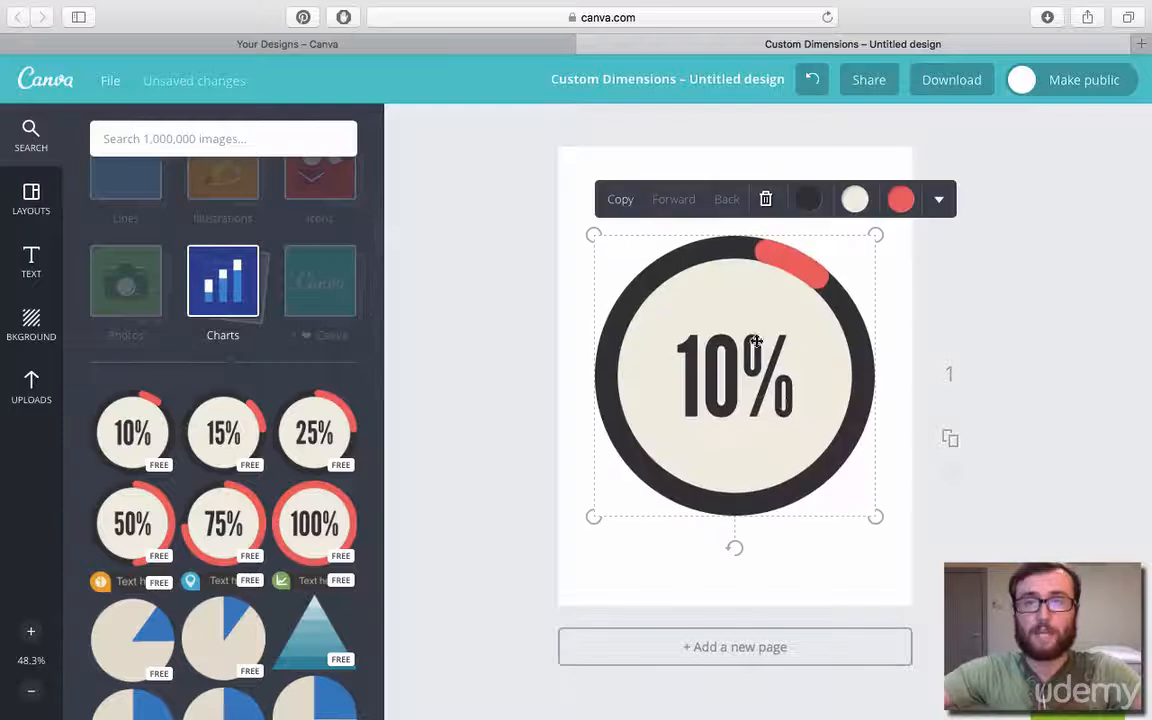
click(766, 200)
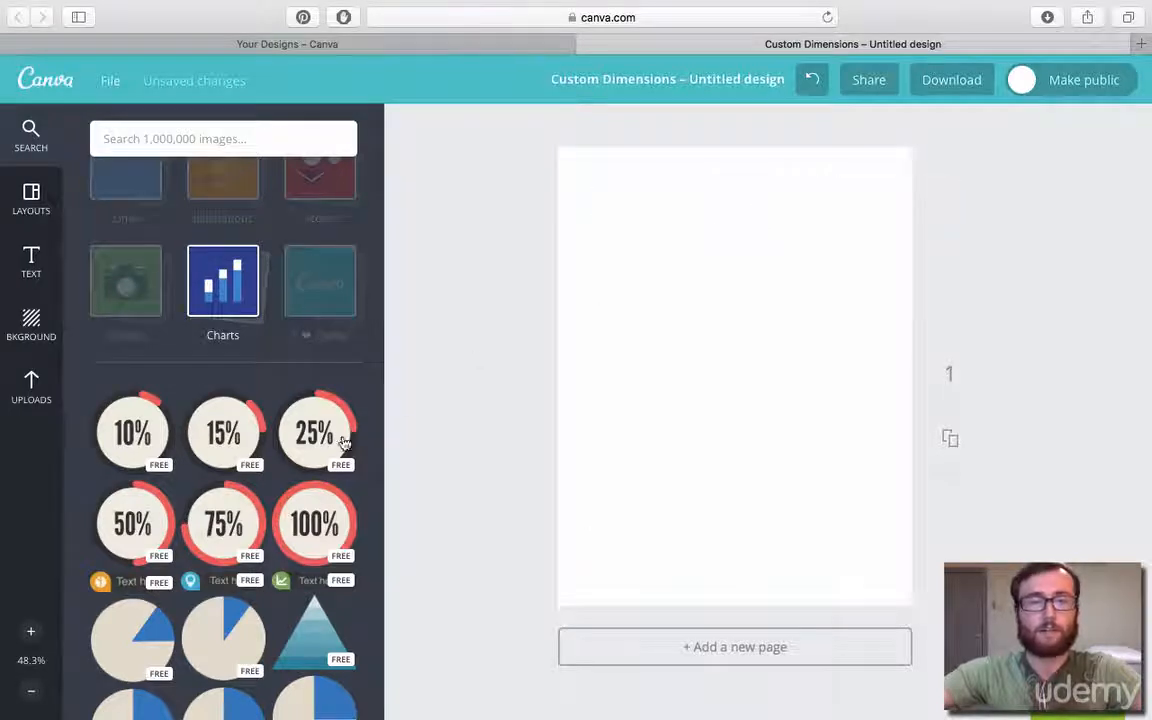
Add the five-colour pie chart to the page, delete it and look through the remaining charts.
scroll(240, 430, down, 10)
click(236, 428)
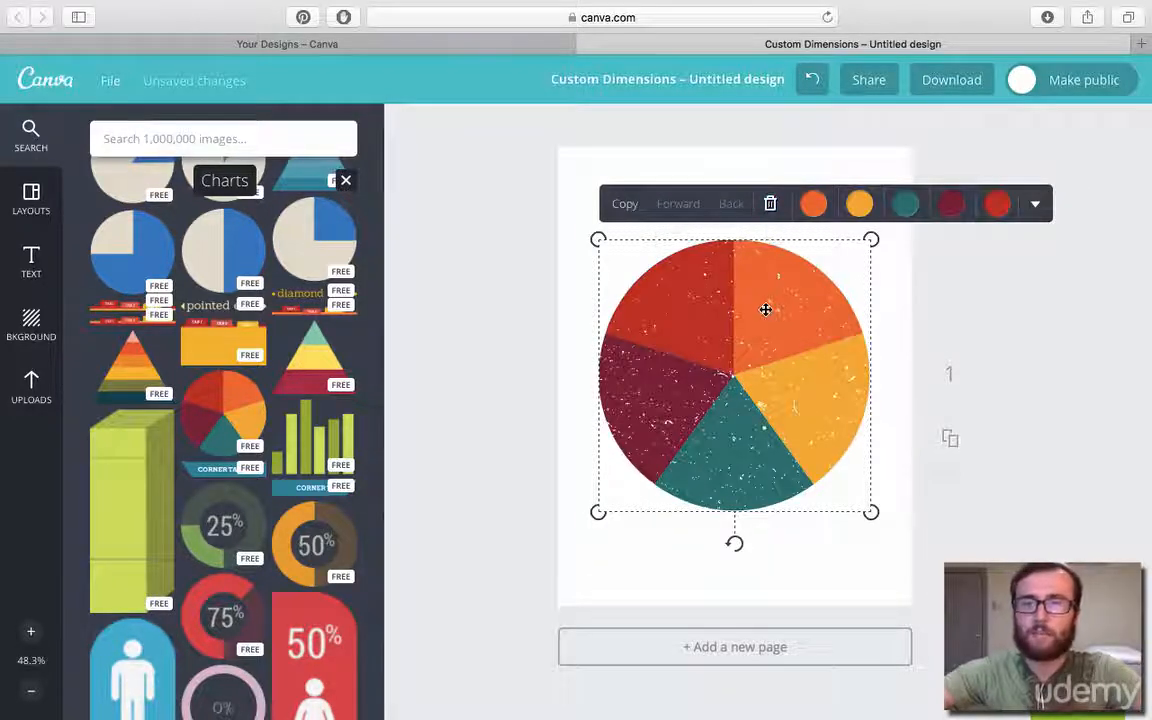
right_click(764, 301)
click(794, 205)
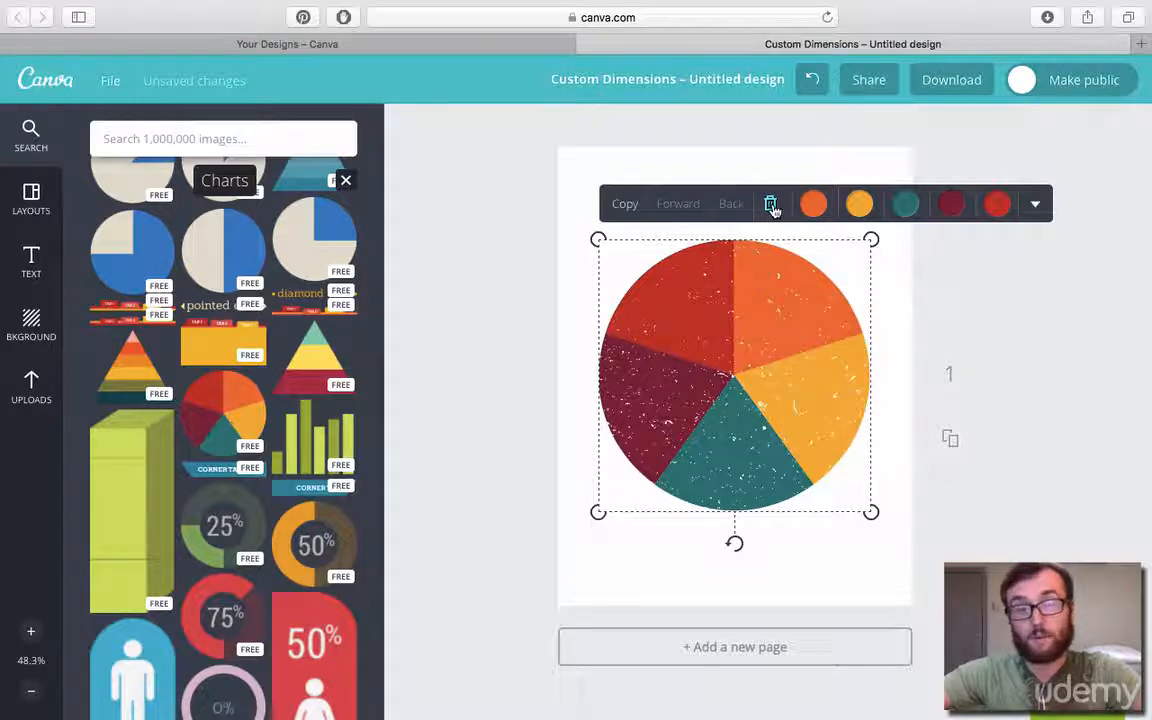
click(771, 205)
scroll(345, 418, down, 5)
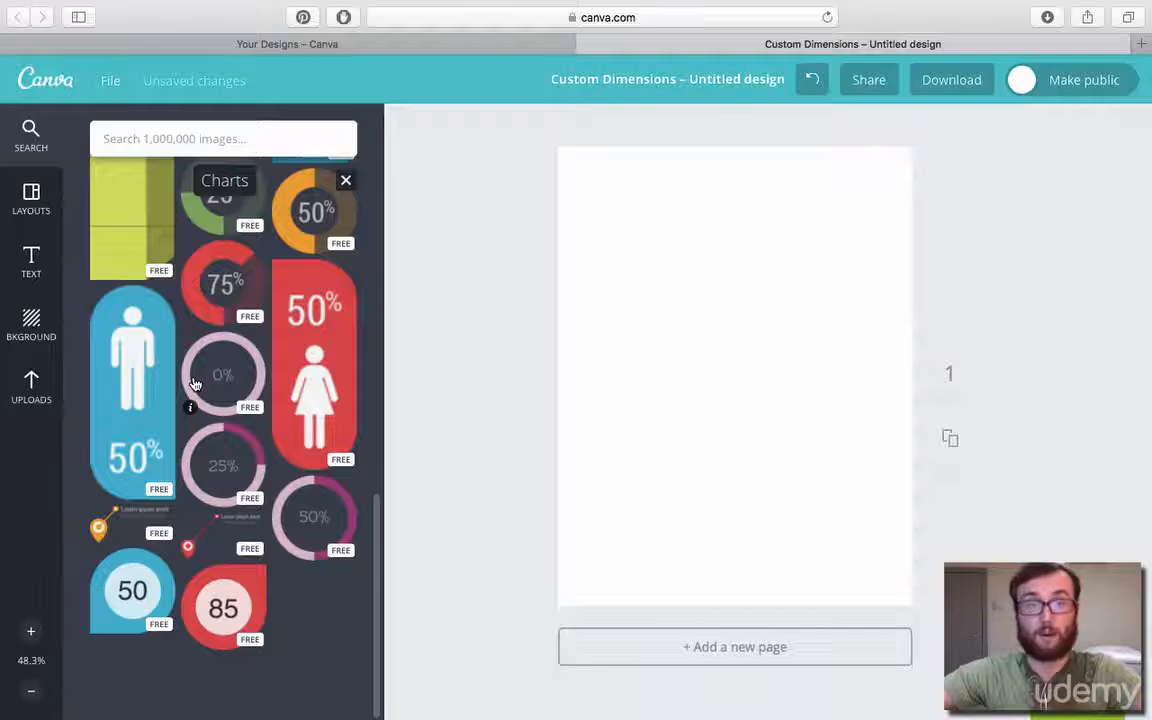
scroll(195, 385, up, 5)
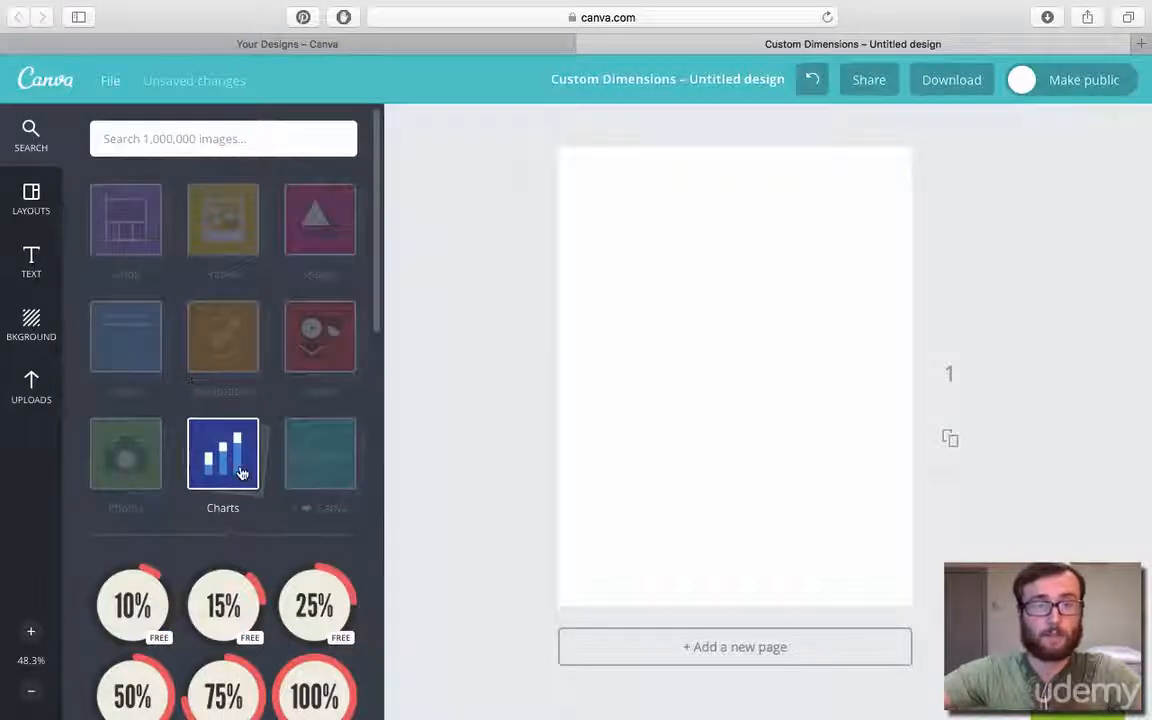
Try out badges from the I ❤ Canva collection, including the round teal Canva logo, delete them and close the collection.
click(335, 470)
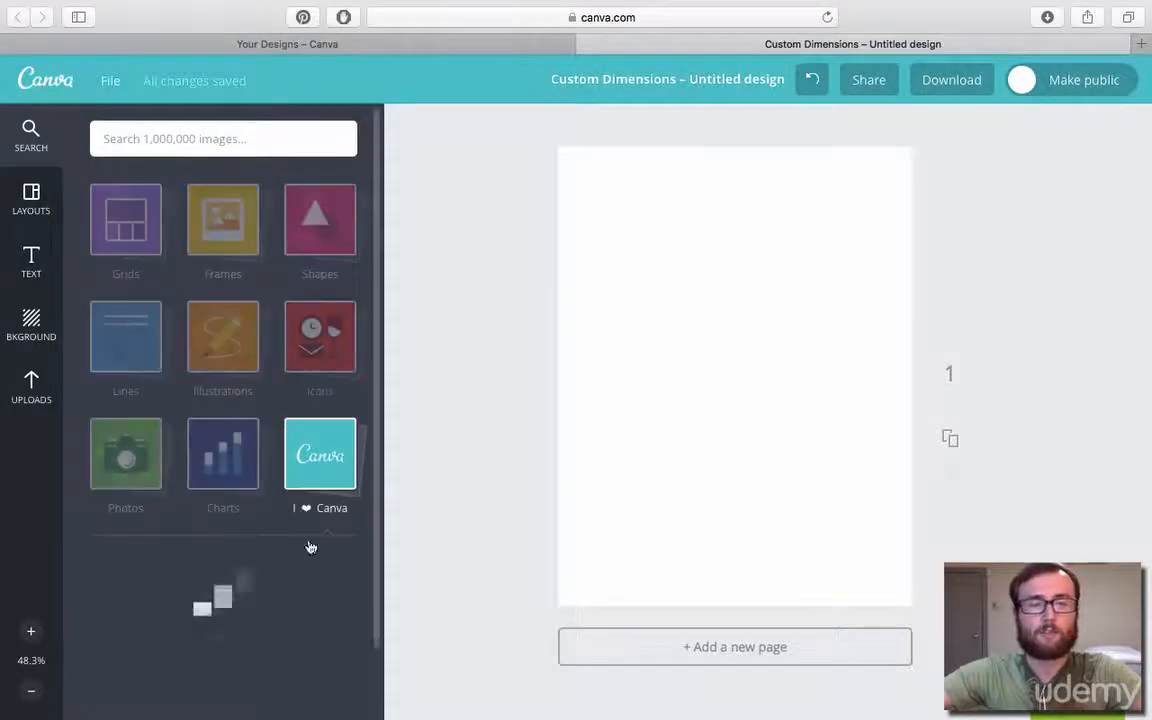
scroll(275, 585, down, 5)
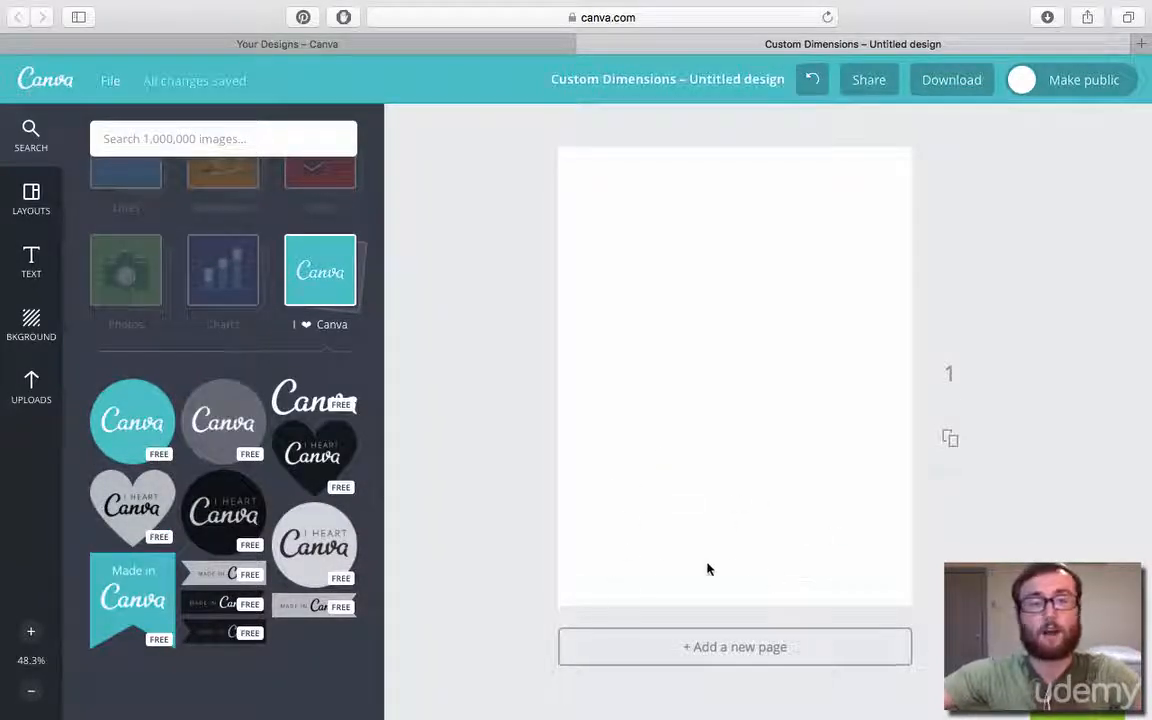
drag(185, 368, 744, 543)
click(836, 304)
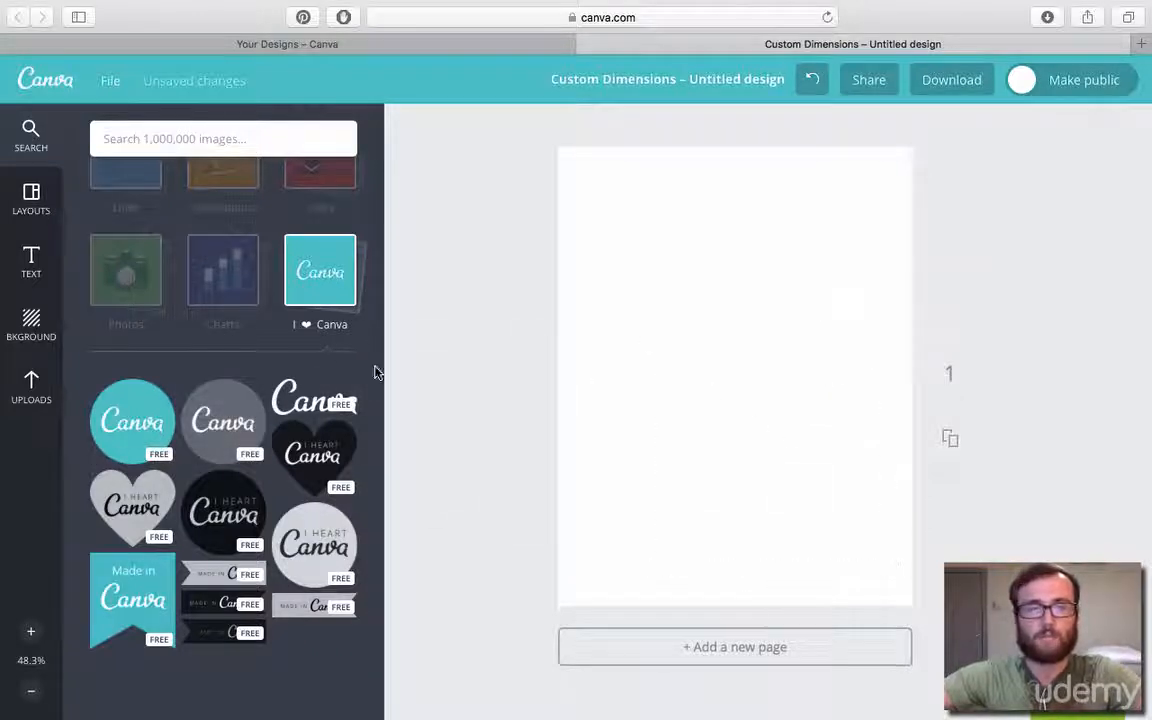
drag(140, 390, 690, 378)
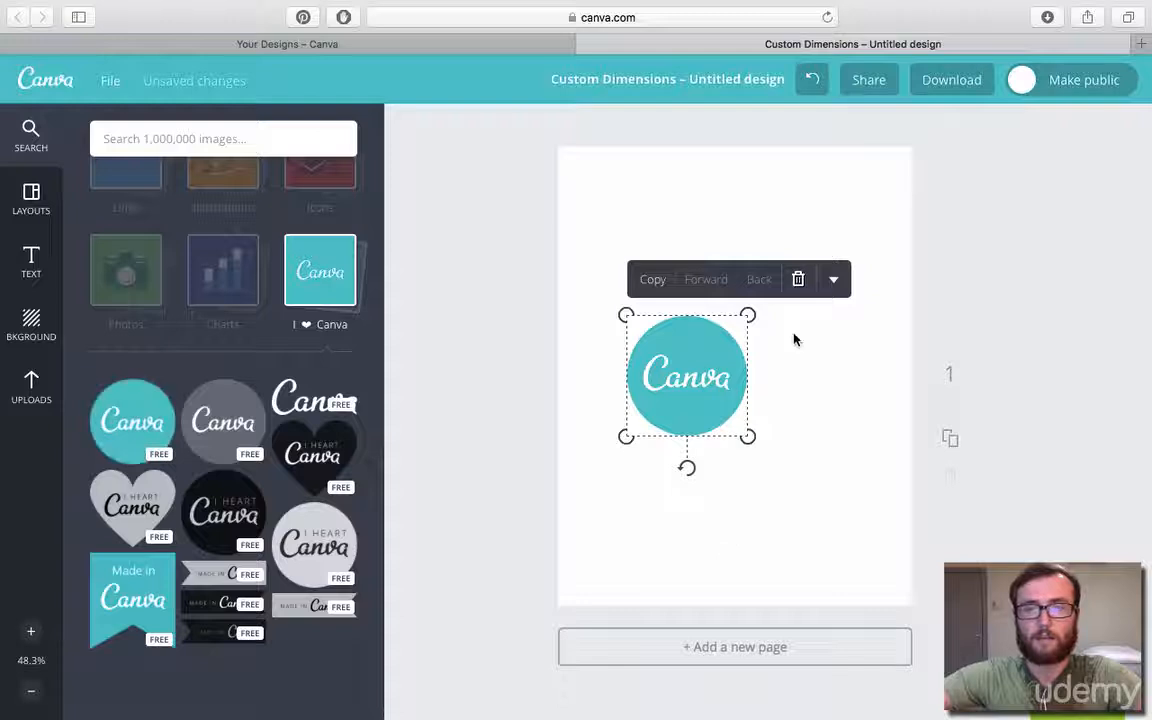
click(798, 280)
click(345, 265)
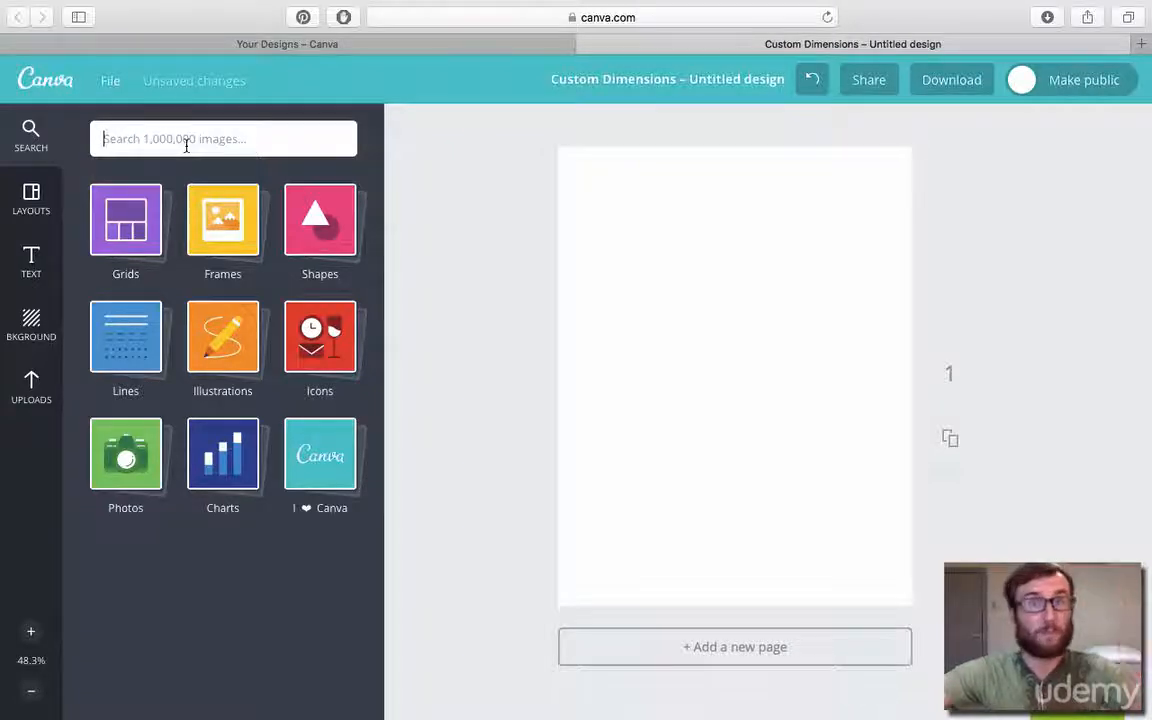
Browse the layouts and apply the photo grid with four full-height vertical columns to the page.
click(36, 198)
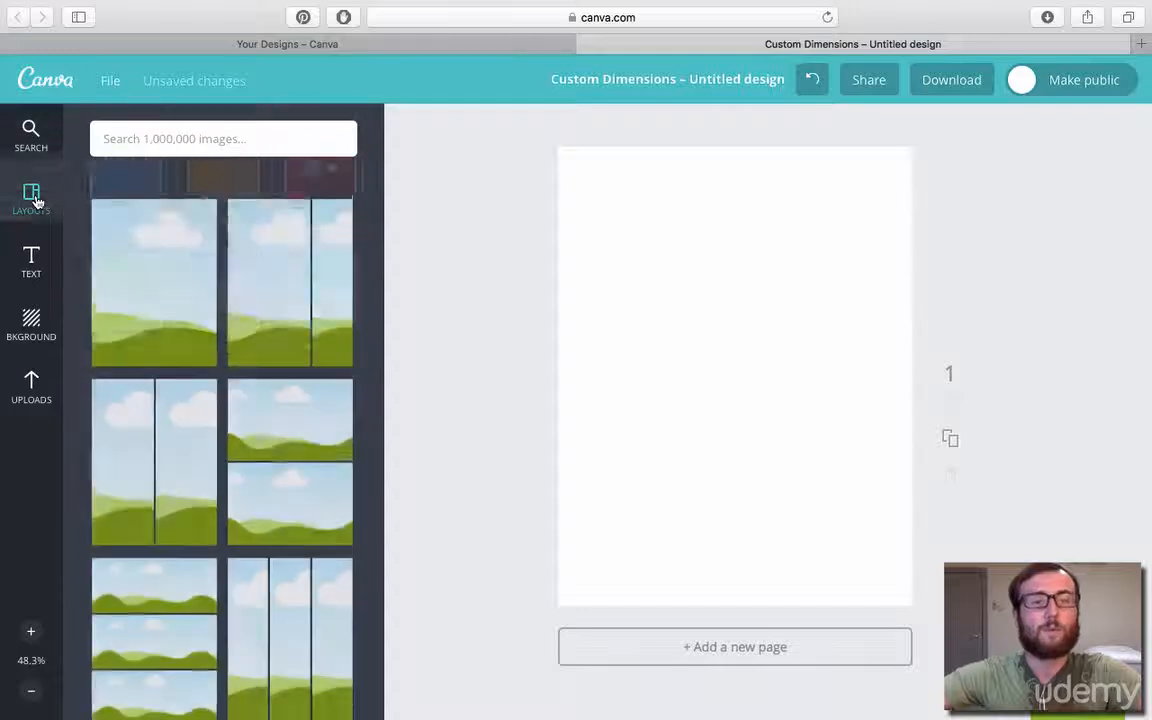
scroll(212, 317, down, 3)
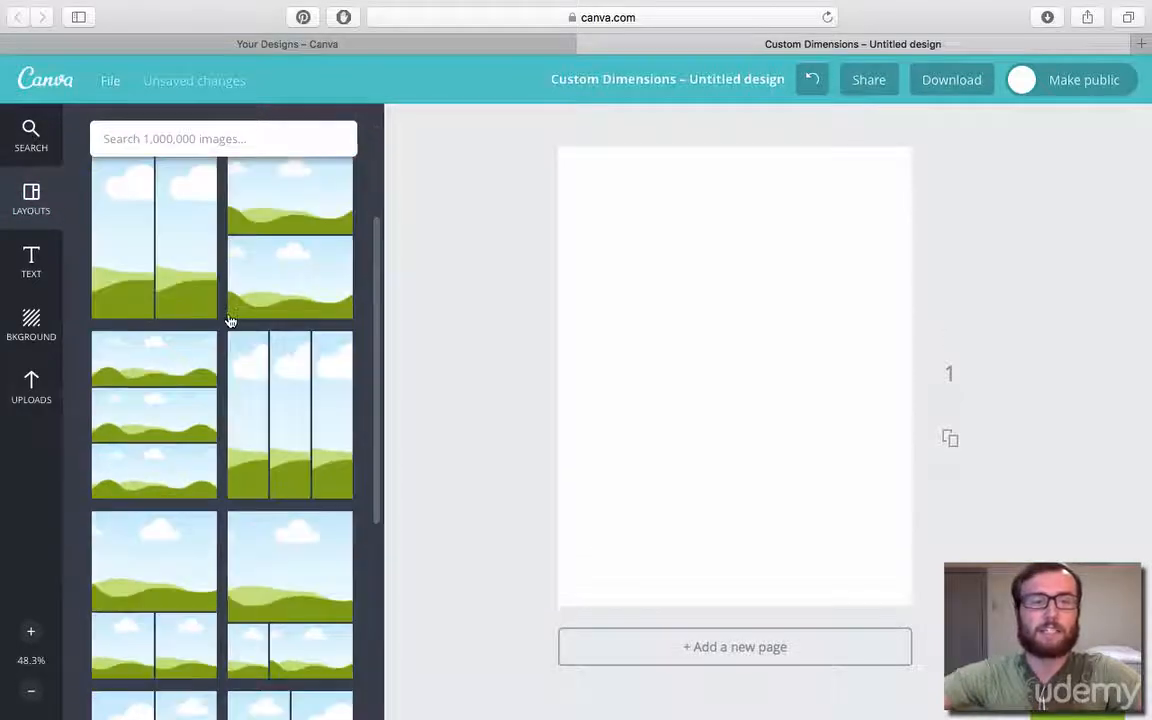
scroll(229, 320, up, 3)
click(31, 138)
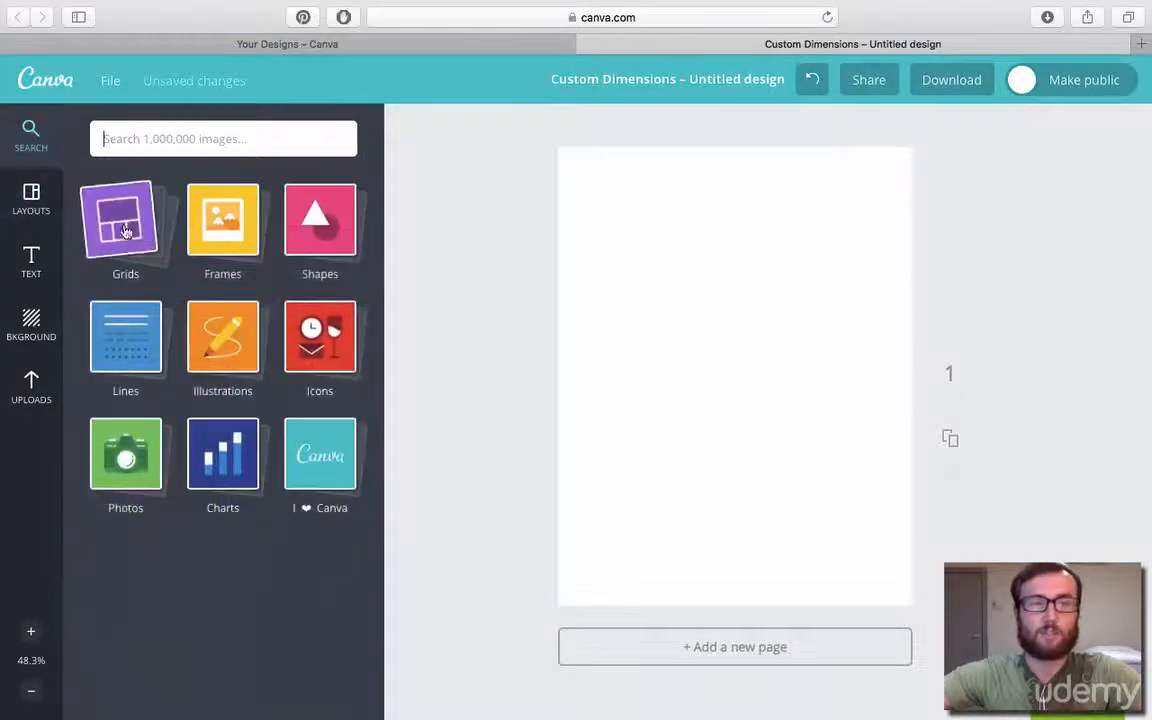
click(44, 212)
scroll(229, 284, down, 3)
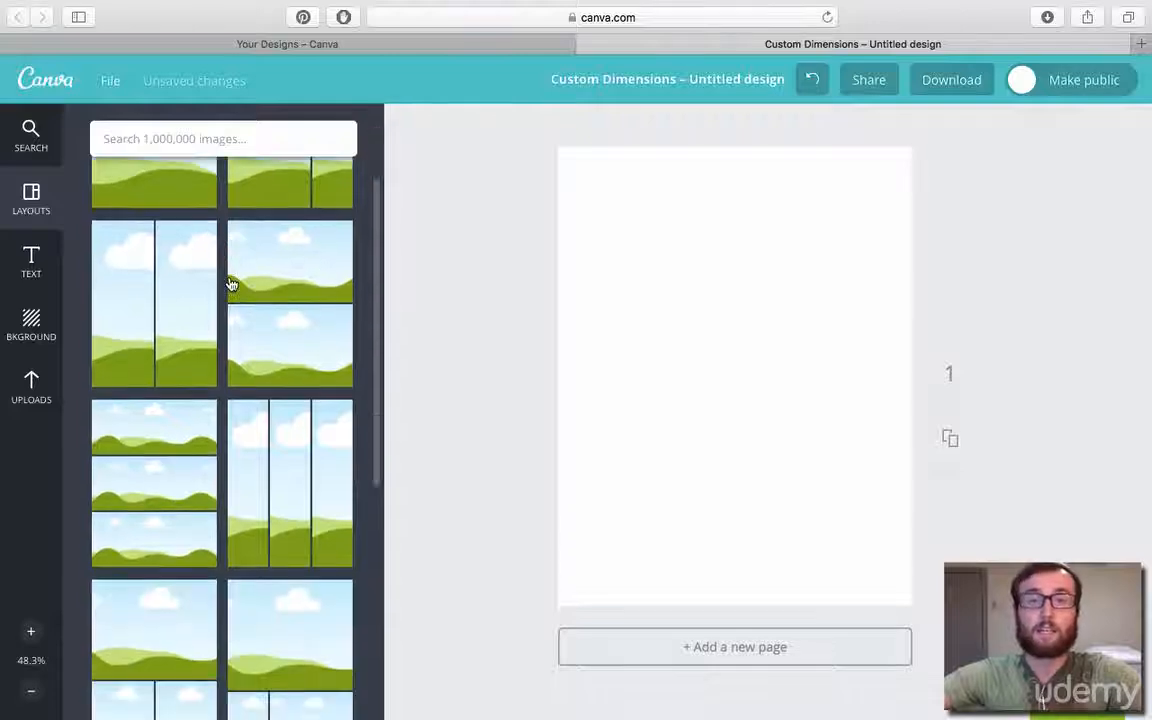
scroll(230, 285, down, 10)
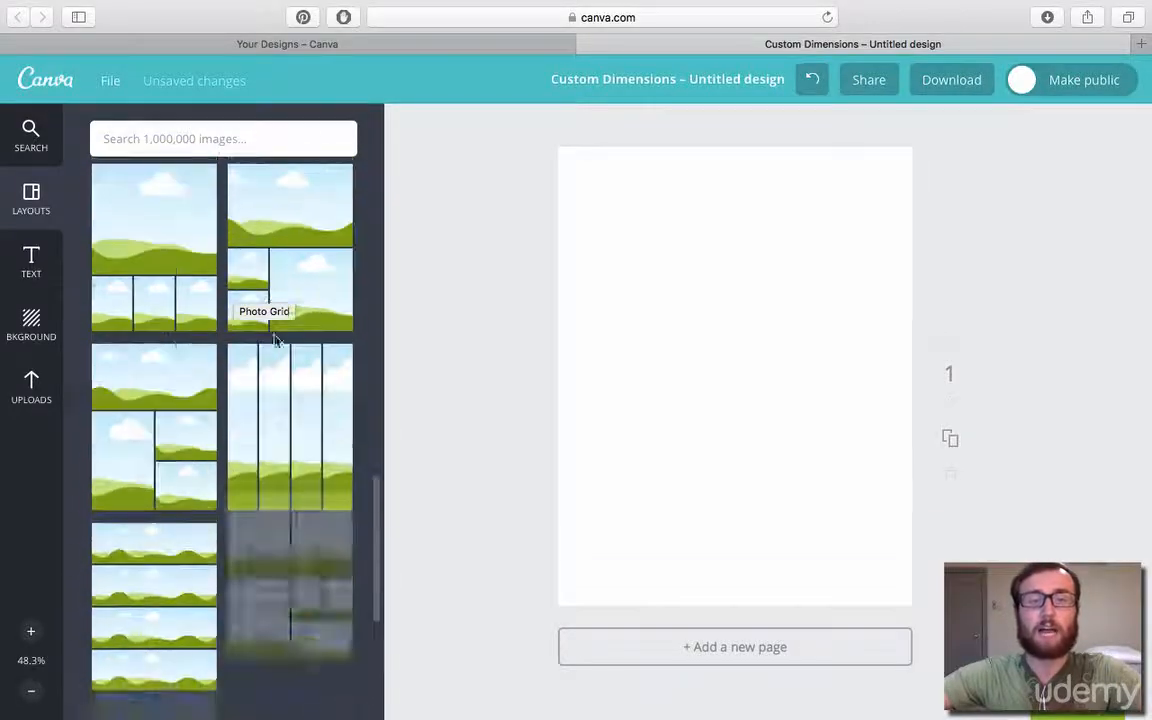
click(316, 414)
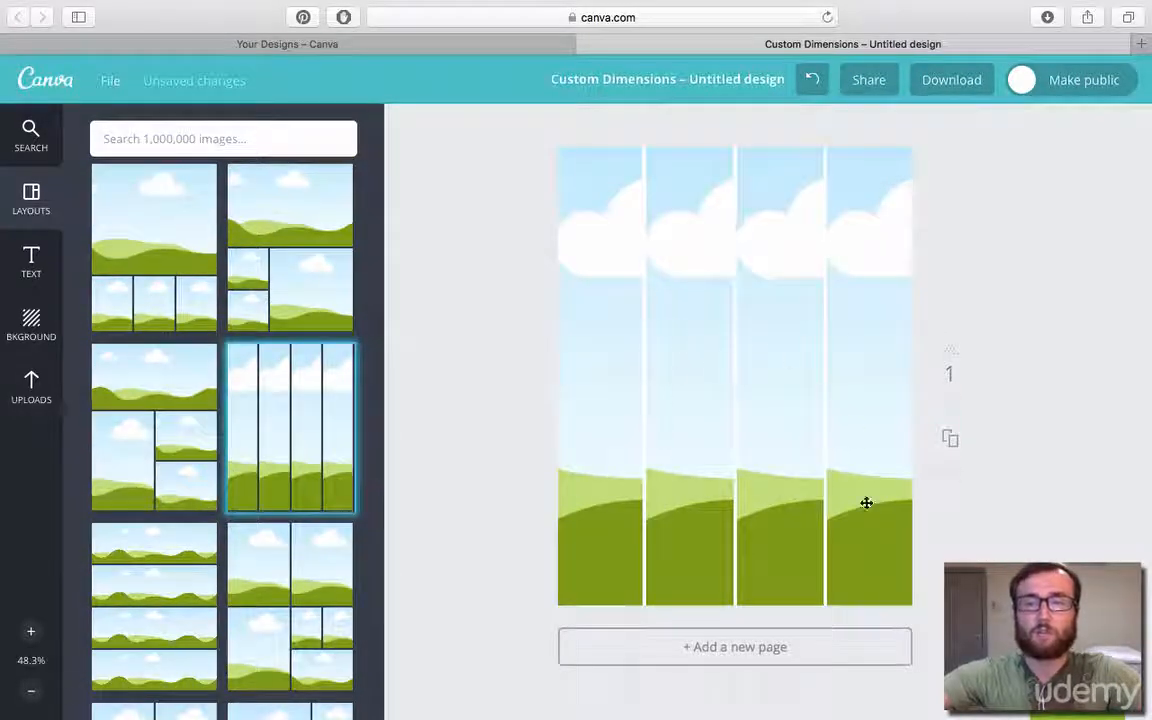
Try the four-photo mosaic layout, followed by the layout with one large photo above a row of four small ones.
scroll(210, 490, down, 6)
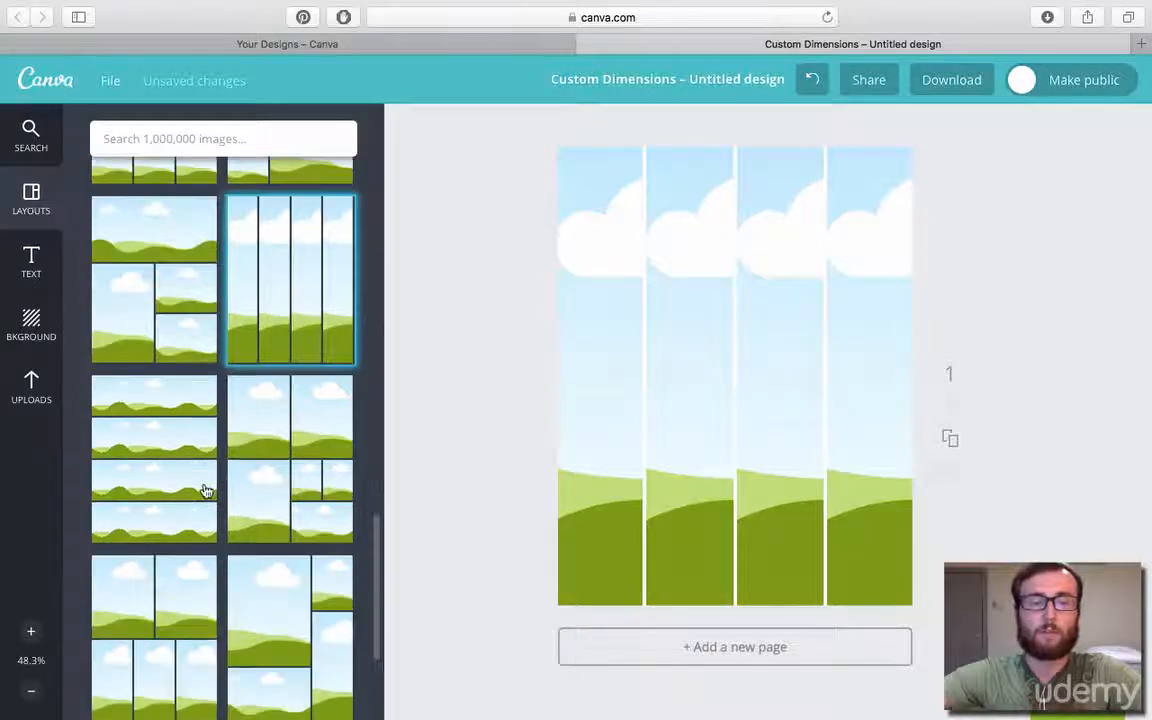
click(296, 396)
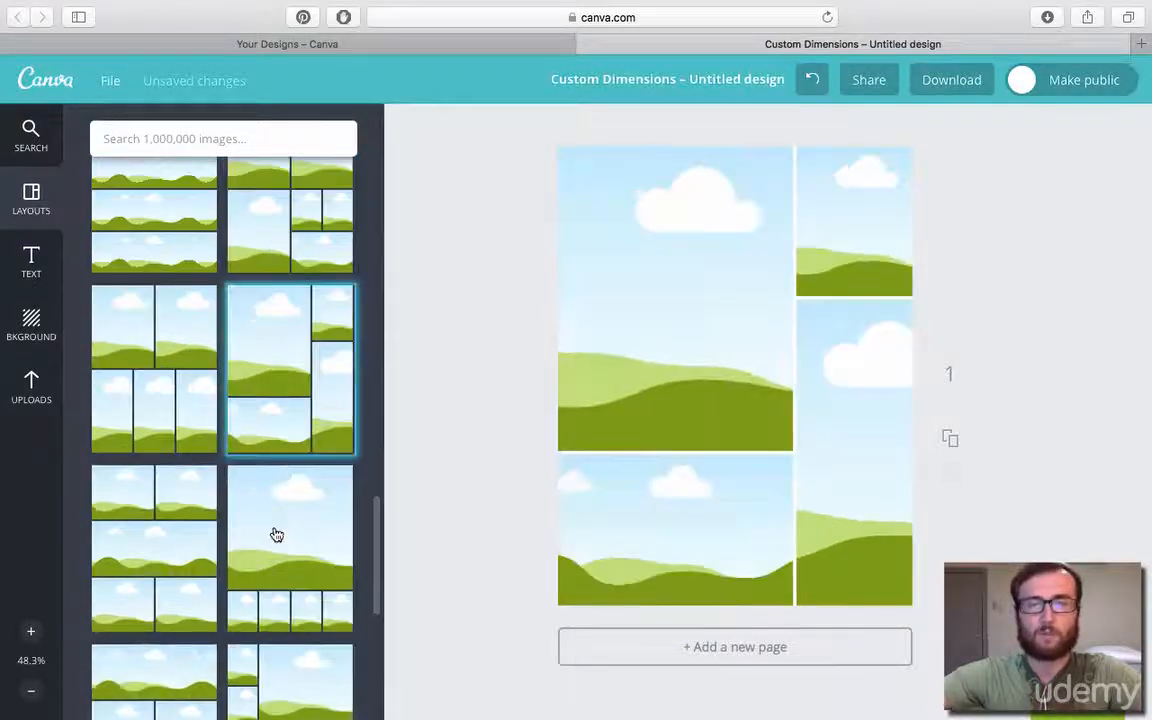
scroll(275, 535, down, 5)
click(311, 252)
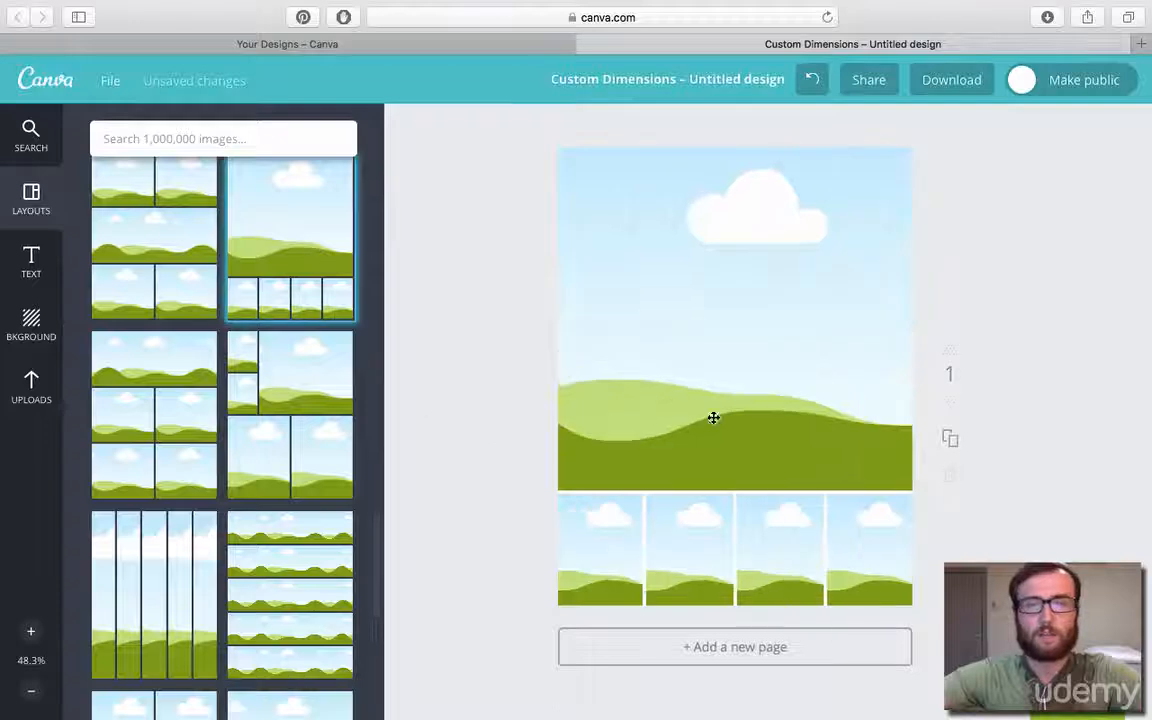
Try the seven-photo grid layout, and replace it with the layout of three staggered rows of two photos.
scroll(239, 458, down, 5)
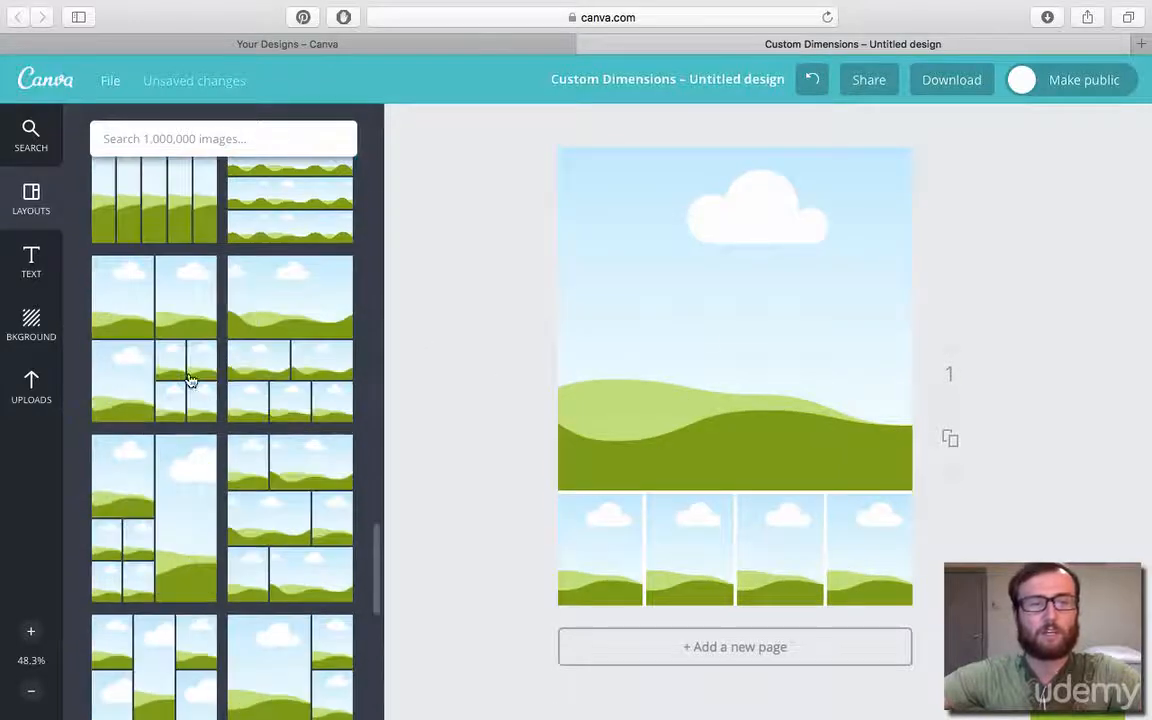
click(190, 380)
scroll(279, 404, down, 4)
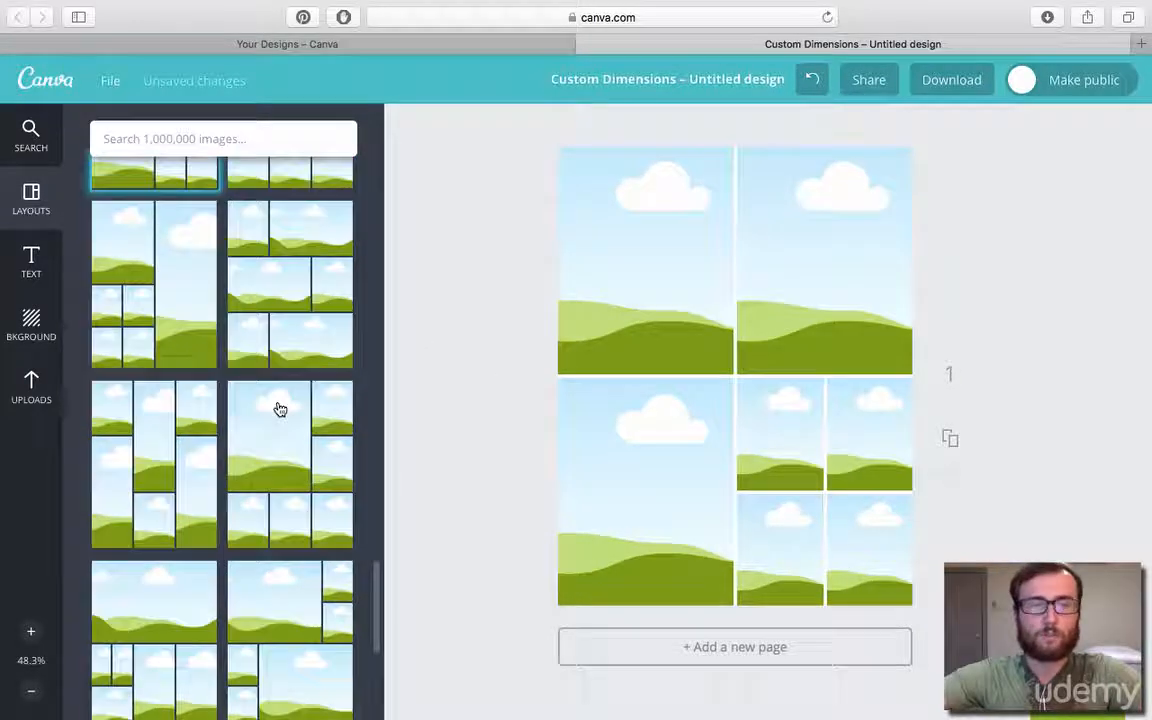
click(283, 300)
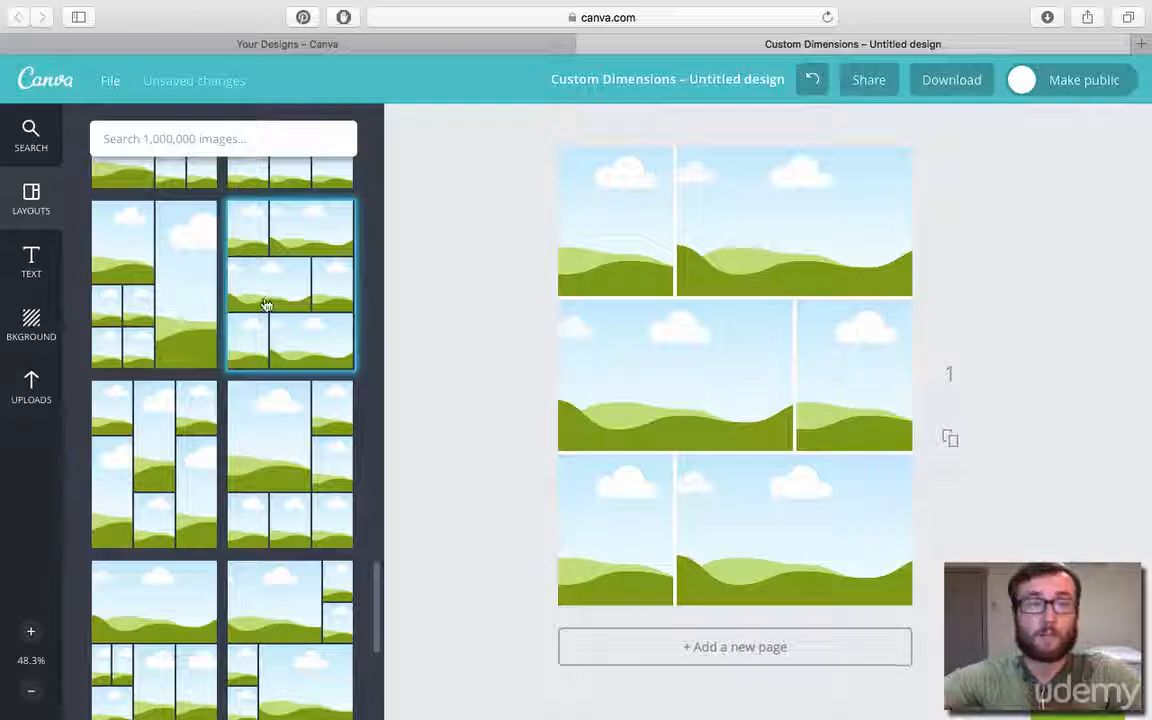
scroll(175, 296, down, 3)
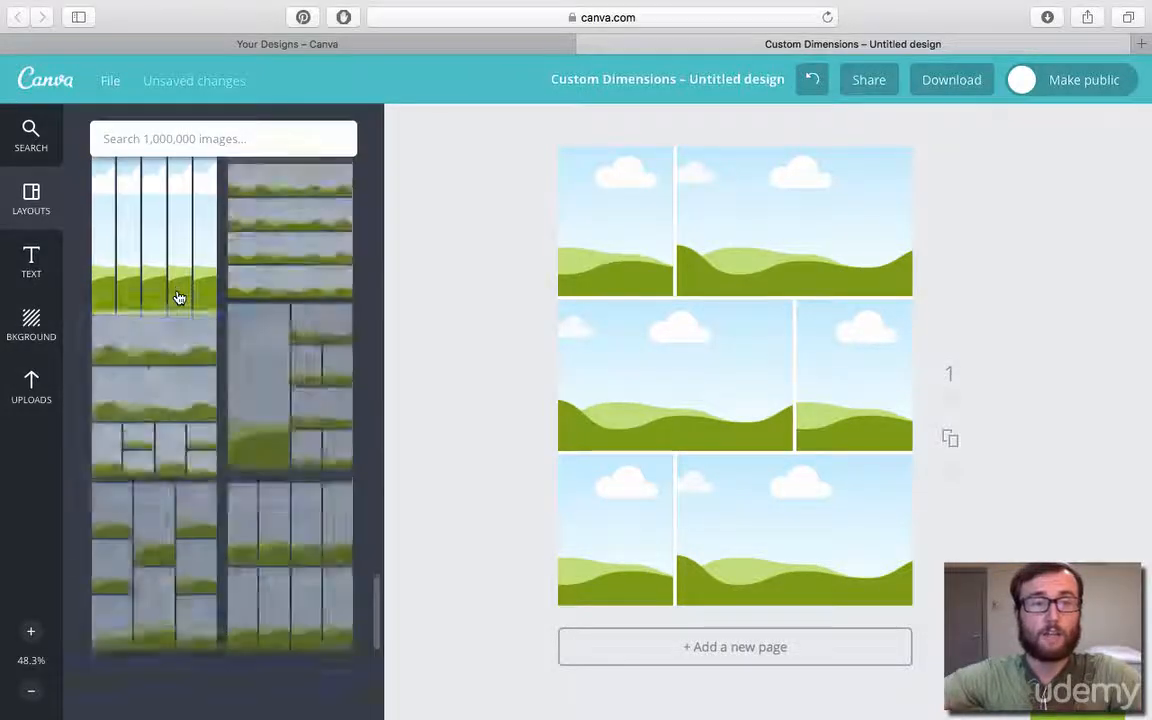
Browse the remaining photo grid layouts, and delete the six-photo grid from the page.
scroll(178, 298, down, 5)
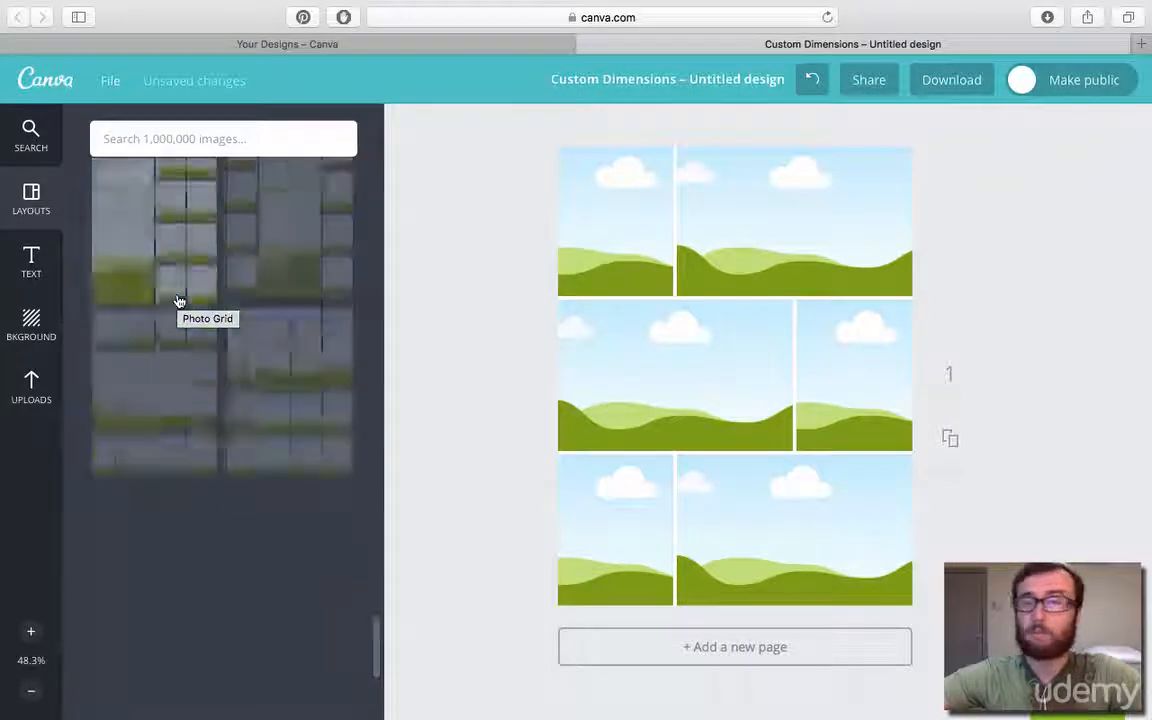
click(38, 266)
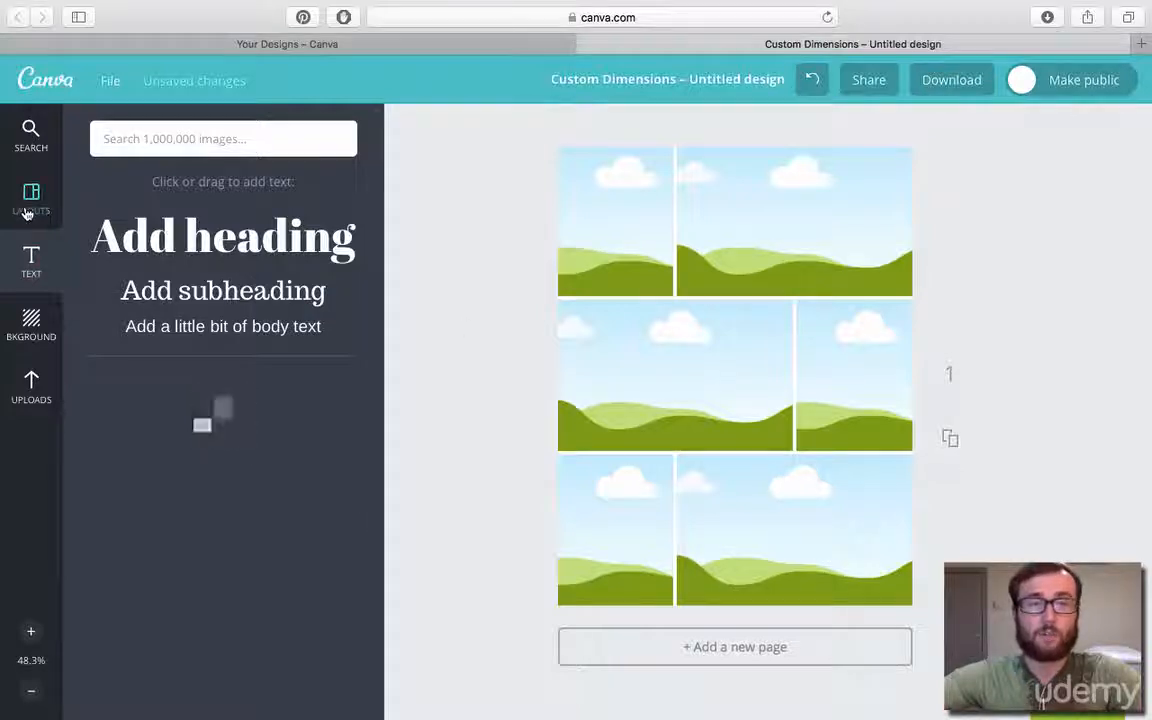
click(829, 251)
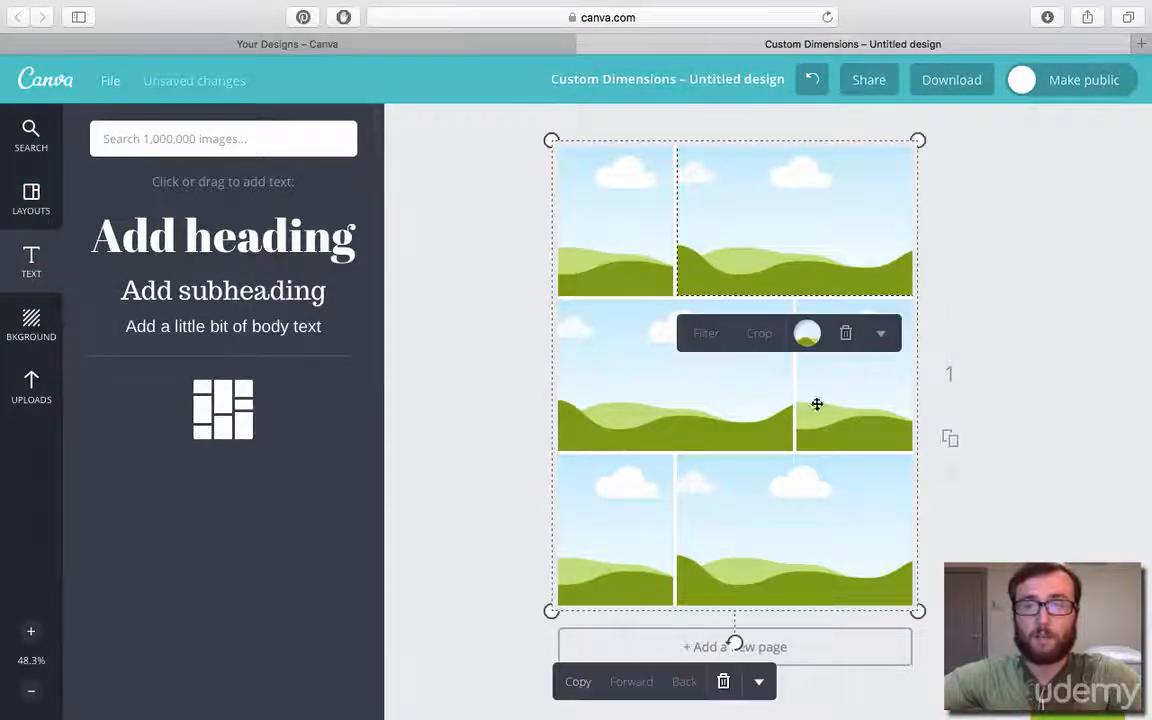
click(723, 681)
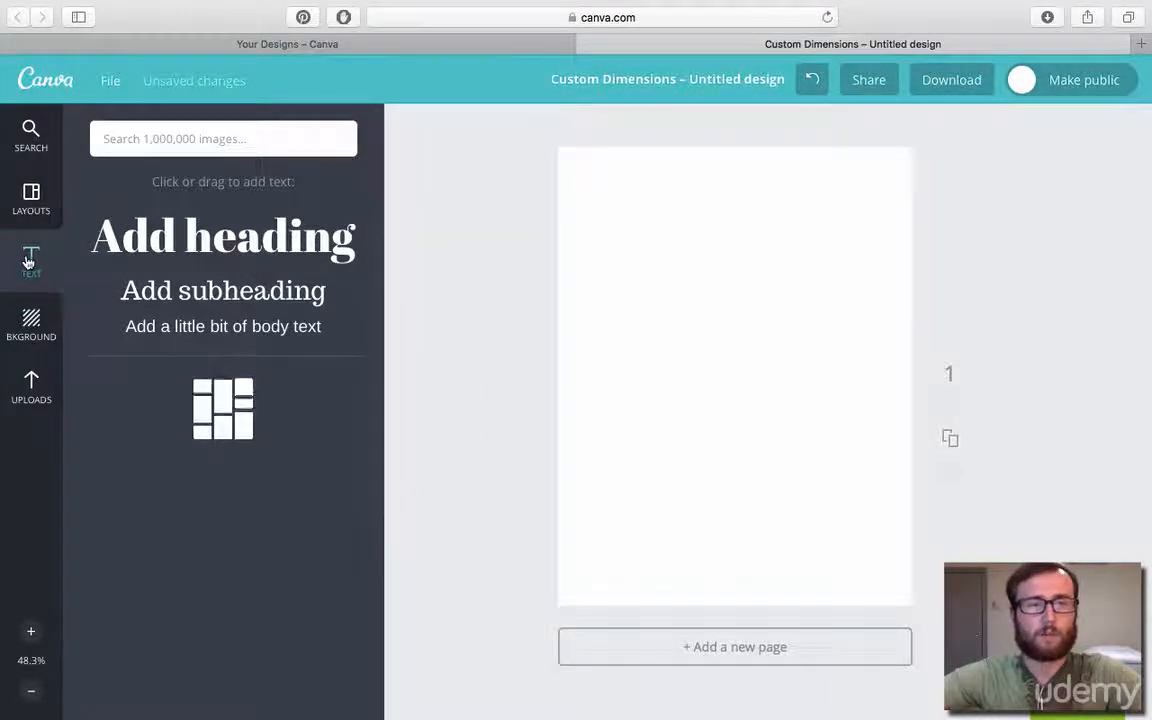
Reload the design page, agreeing to leave the editor, and reopen the text options.
click(33, 205)
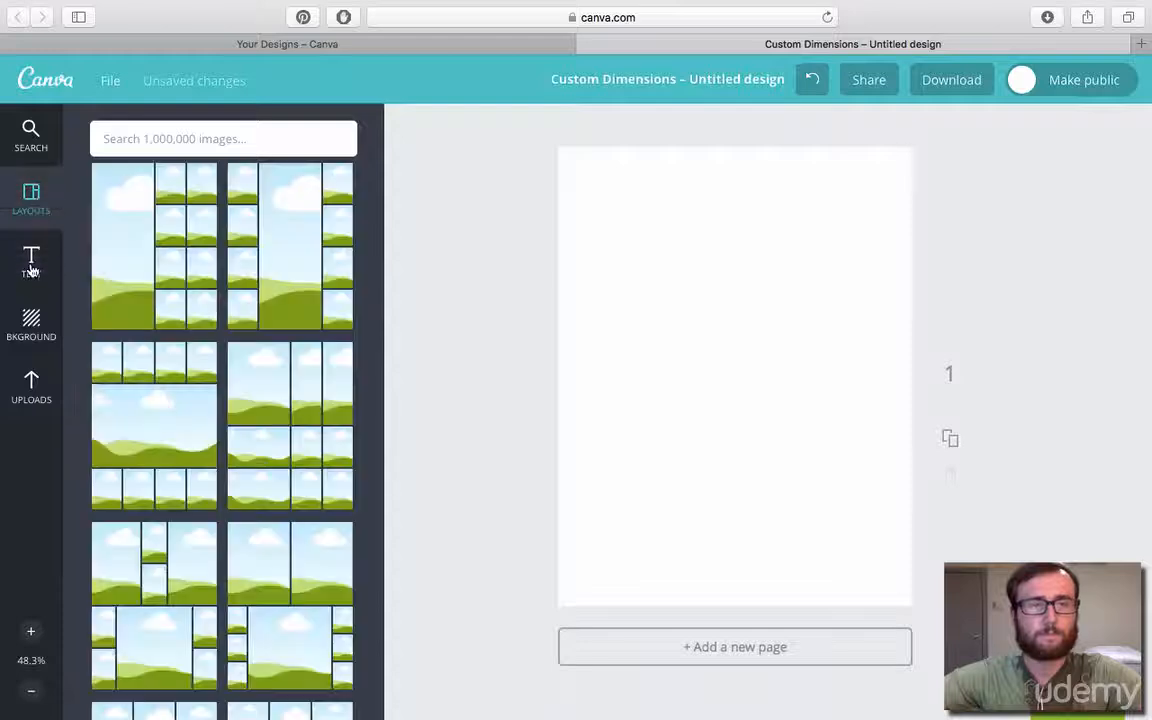
click(31, 266)
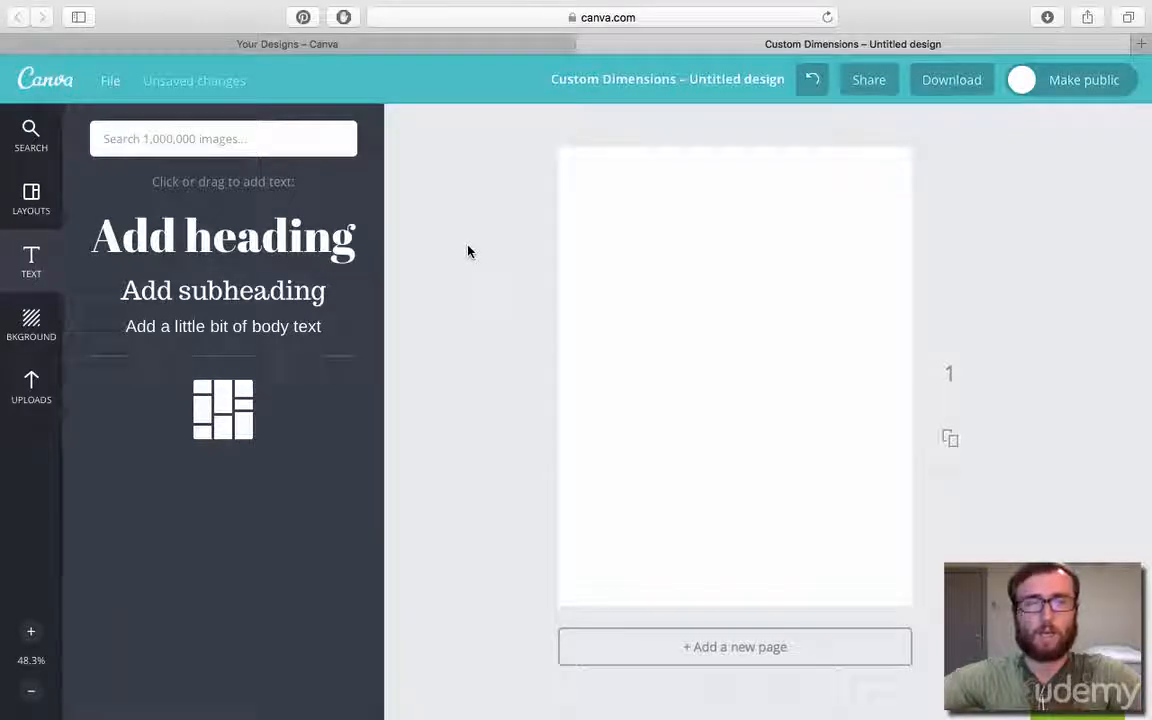
click(827, 17)
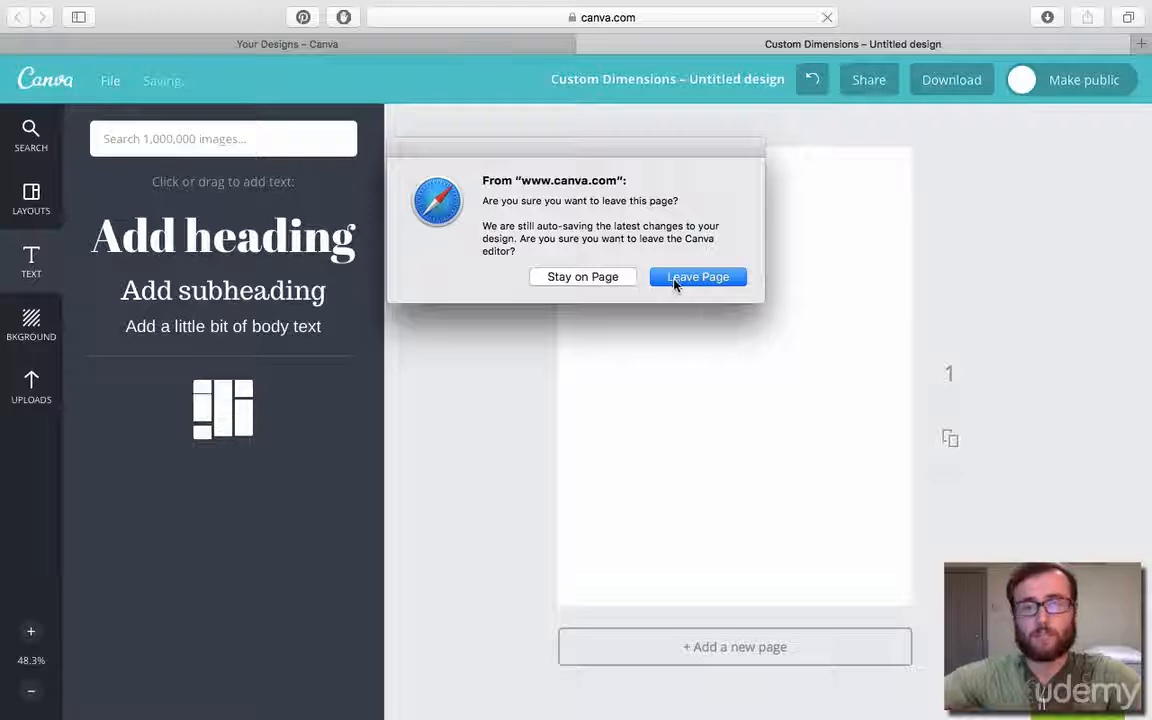
click(676, 281)
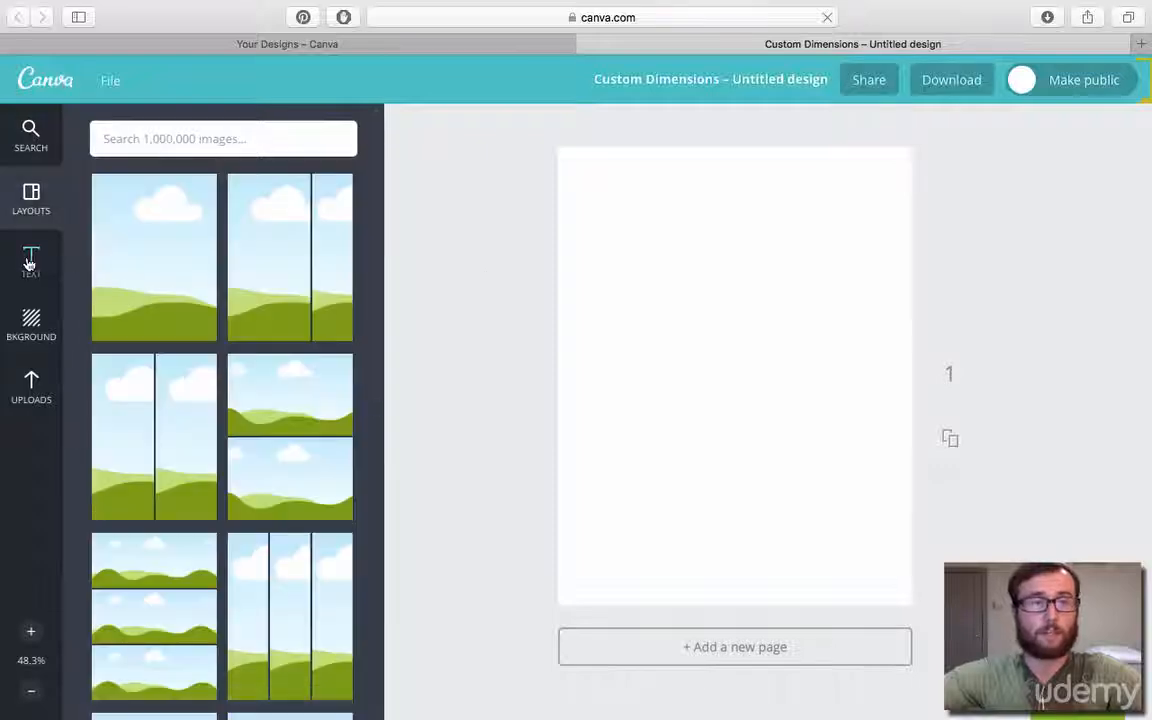
click(29, 260)
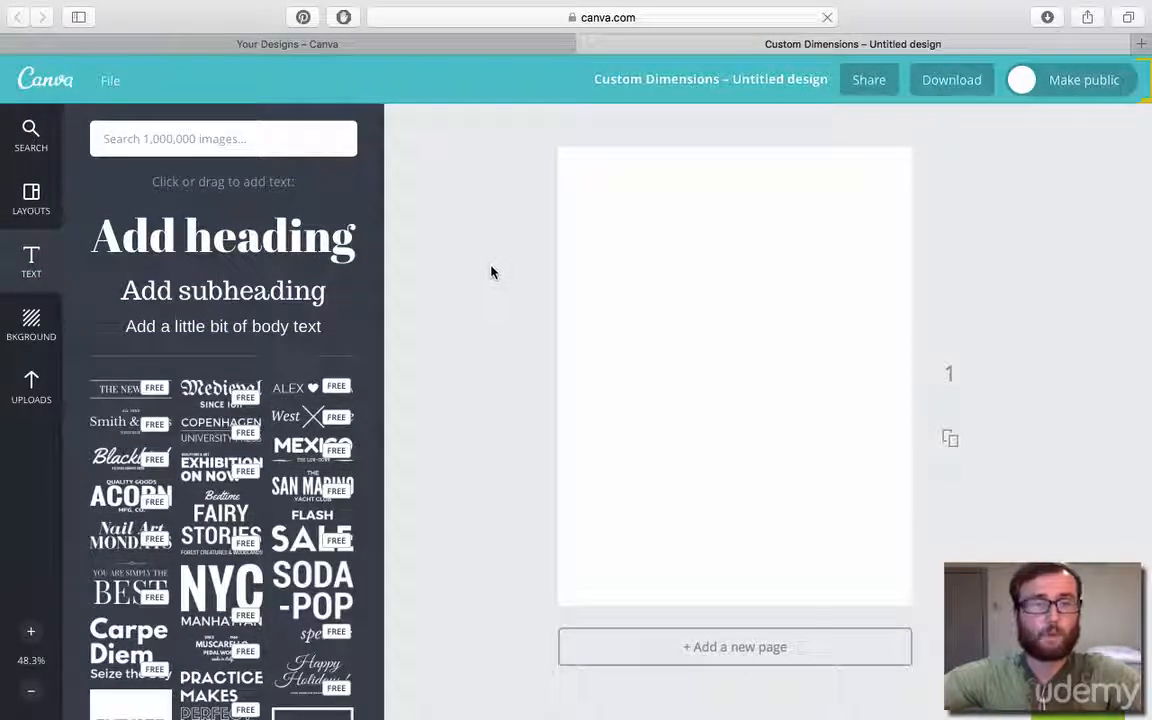
Try the FLASH SALE text design with its SALE lettering colored black, and delete it from the page.
scroll(281, 371, down, 2)
scroll(281, 371, down, 4)
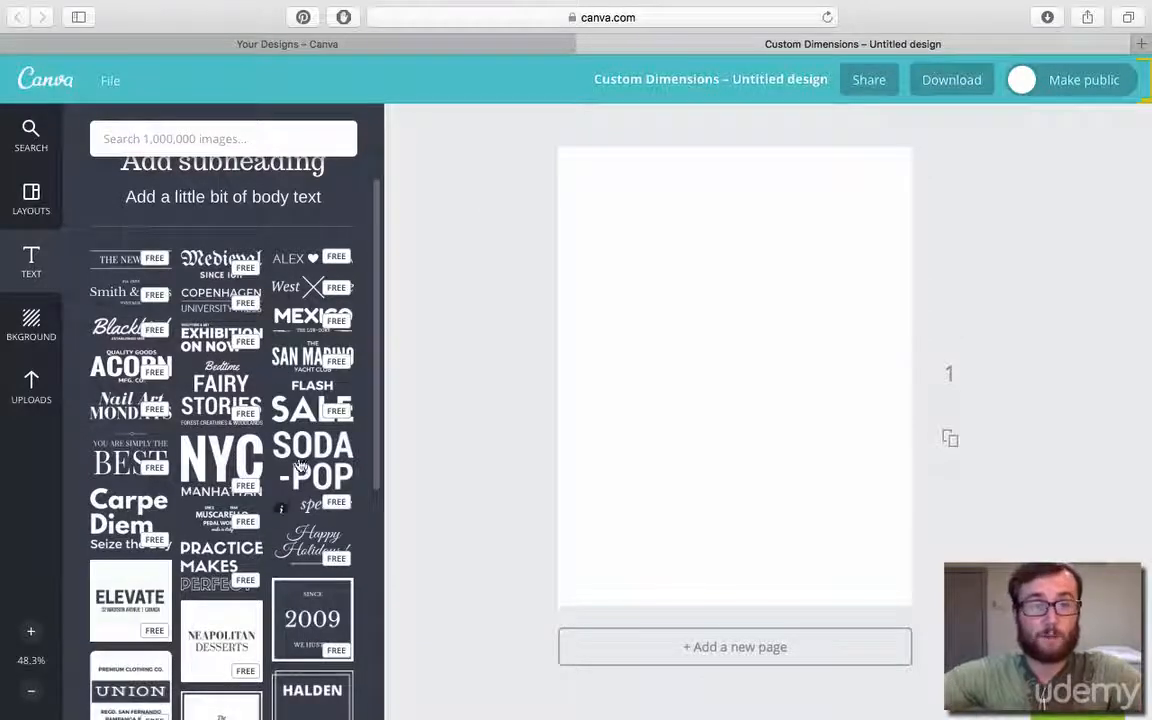
click(307, 405)
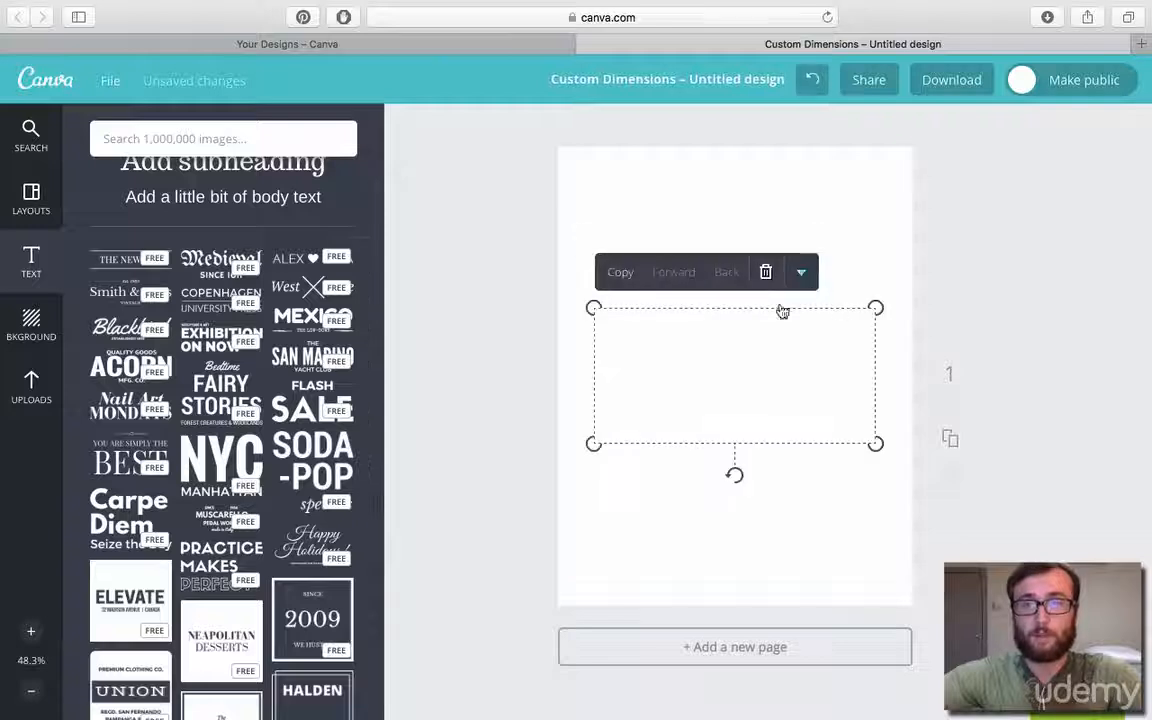
click(778, 375)
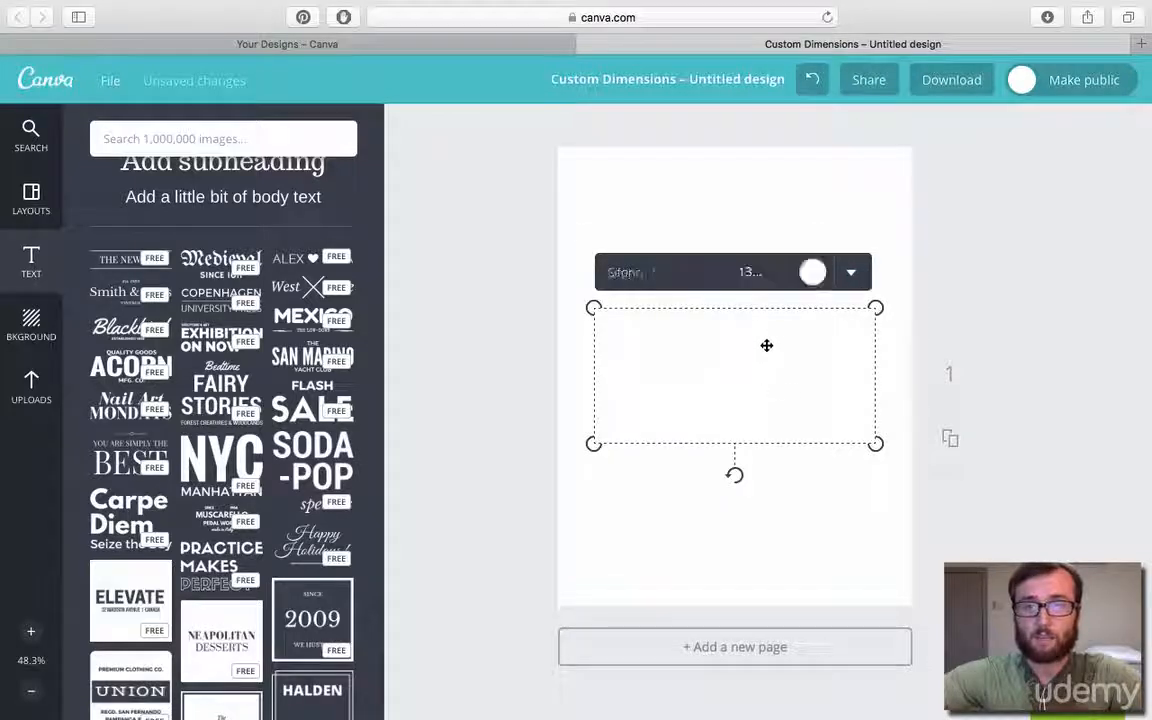
click(816, 277)
click(1026, 260)
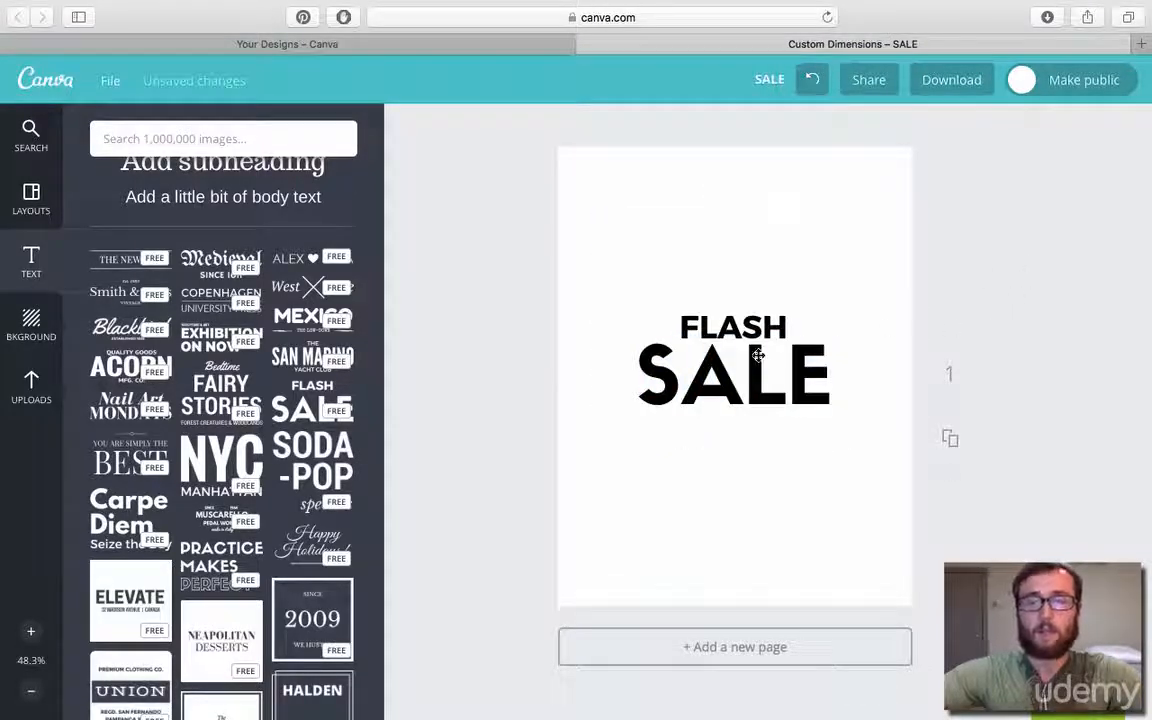
click(861, 407)
drag(861, 407, 865, 307)
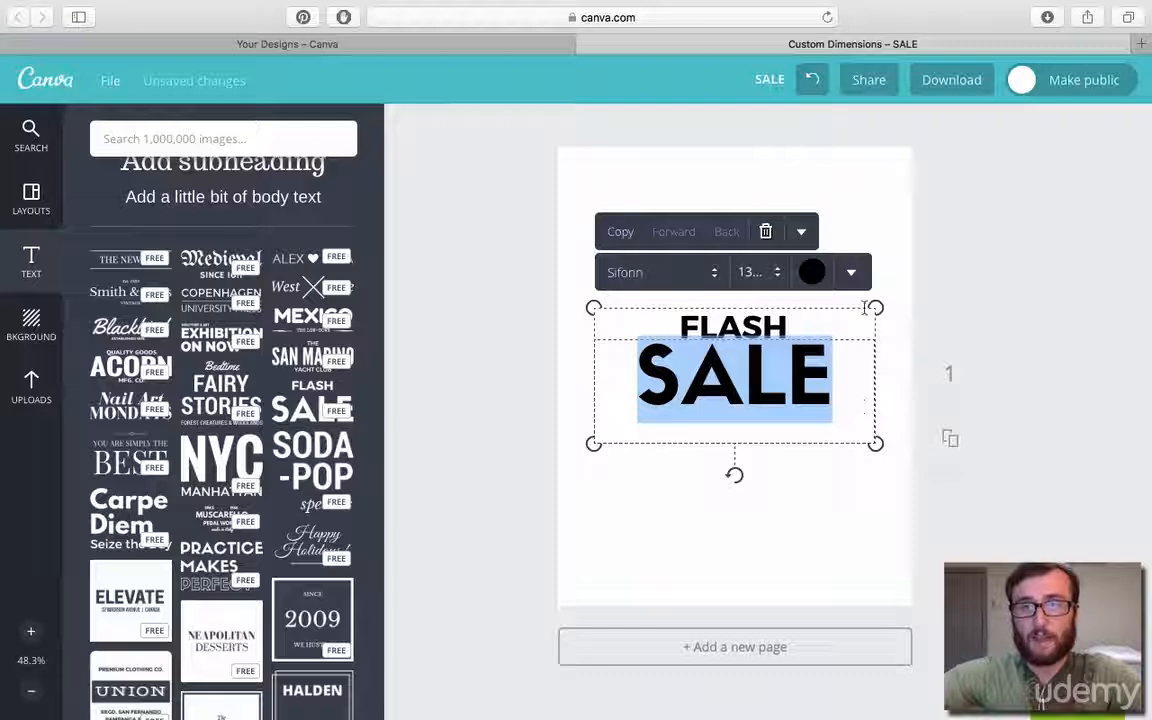
click(767, 232)
Add the MORGANS Sweet Treats badge near the top of the page and color its background red.
scroll(258, 461, down, 5)
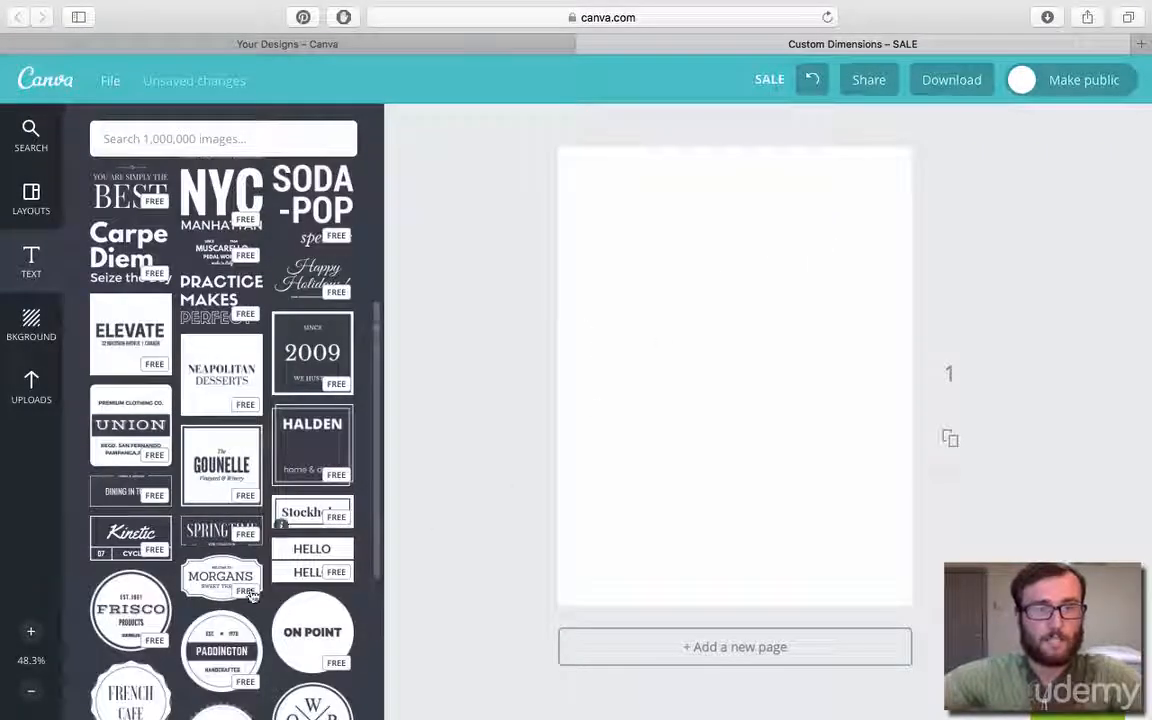
click(215, 578)
drag(760, 367, 758, 236)
click(834, 141)
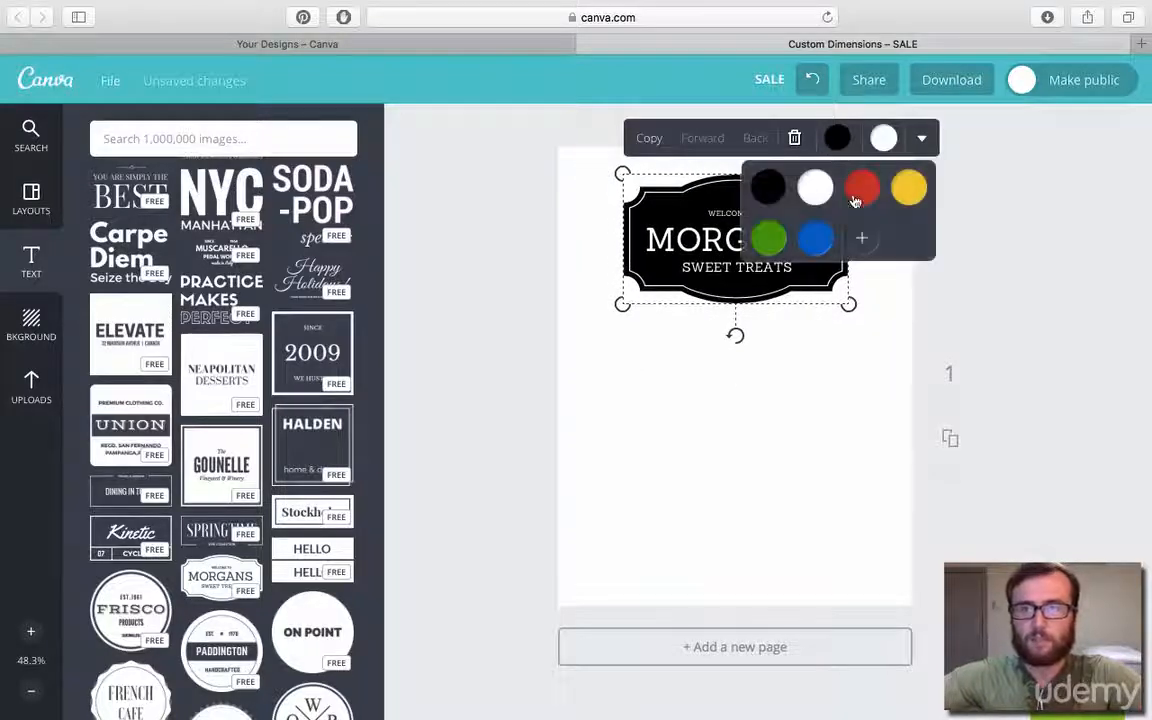
click(862, 187)
Color the badge's MORGANS lettering and inner border line black, and delete the badge.
double_click(689, 239)
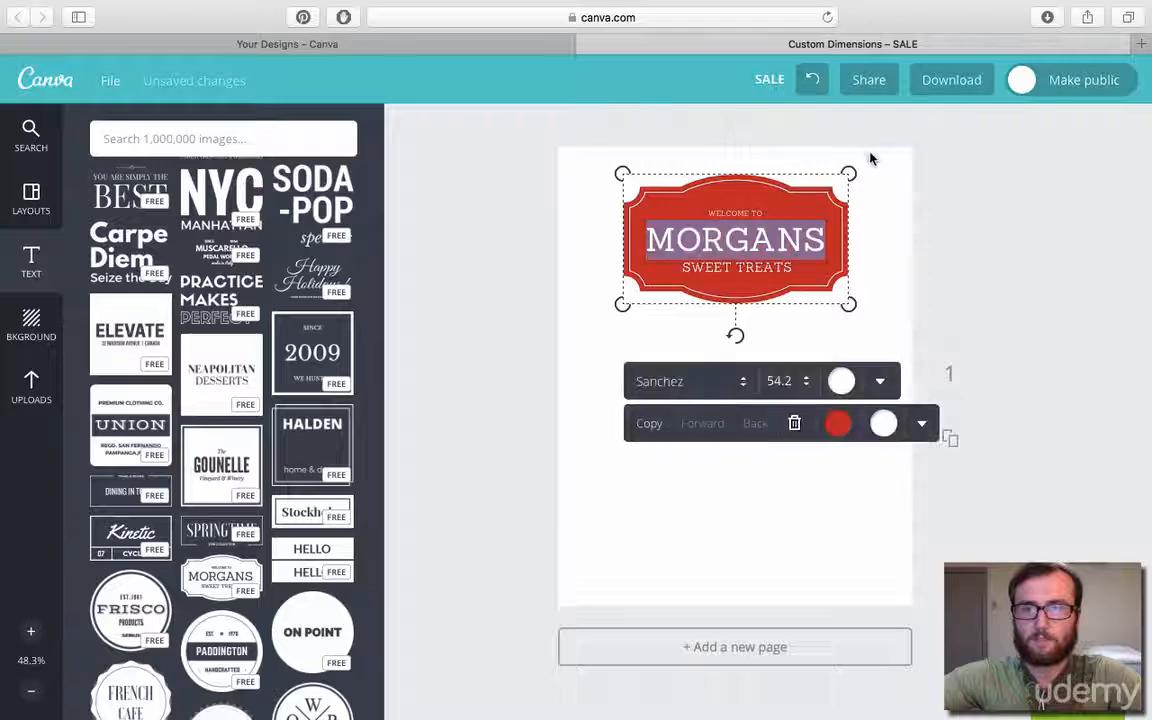
click(840, 422)
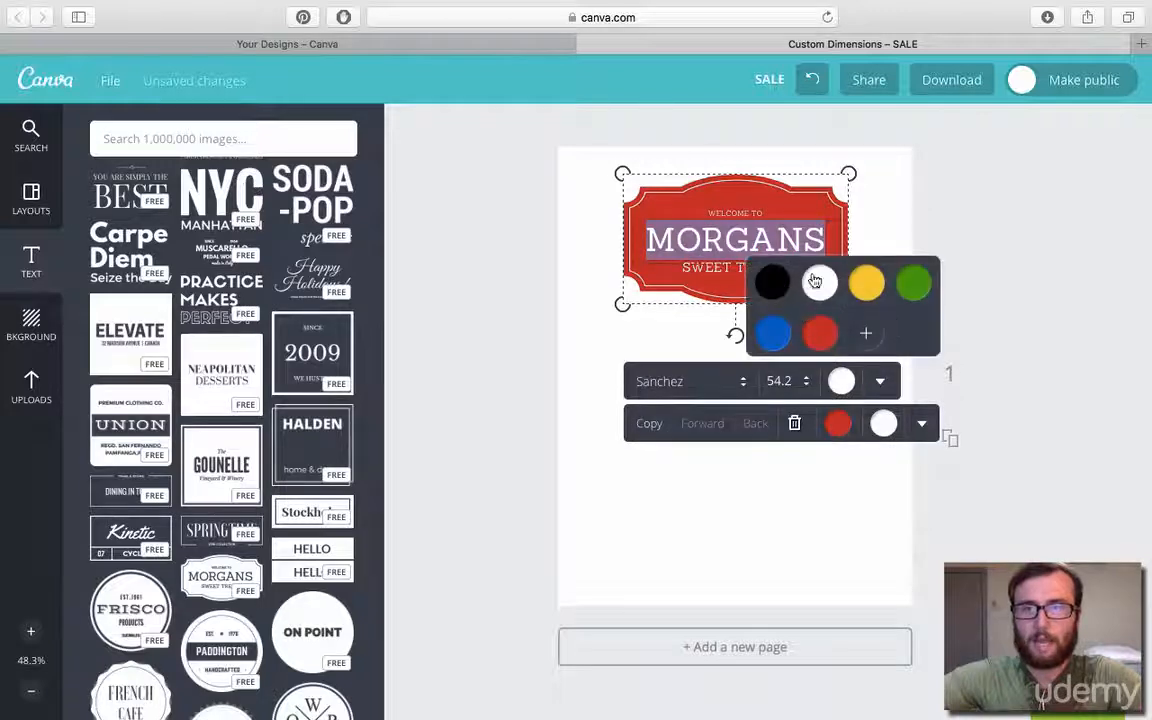
click(771, 282)
click(1046, 222)
double_click(737, 267)
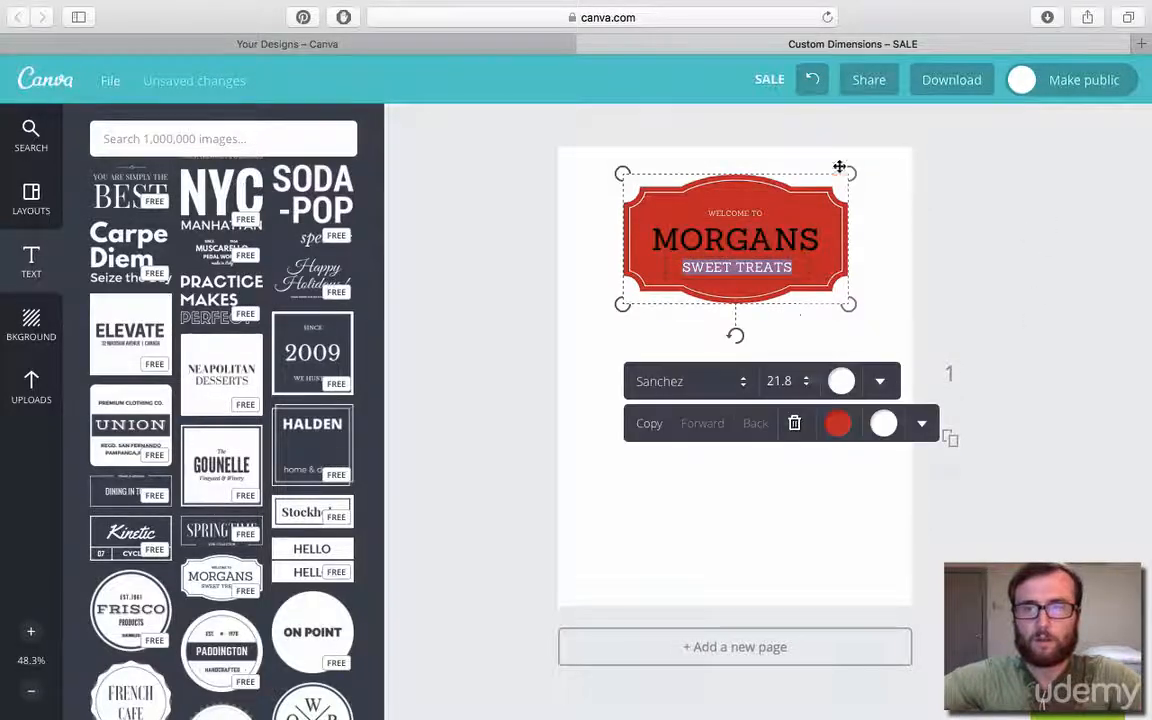
click(843, 382)
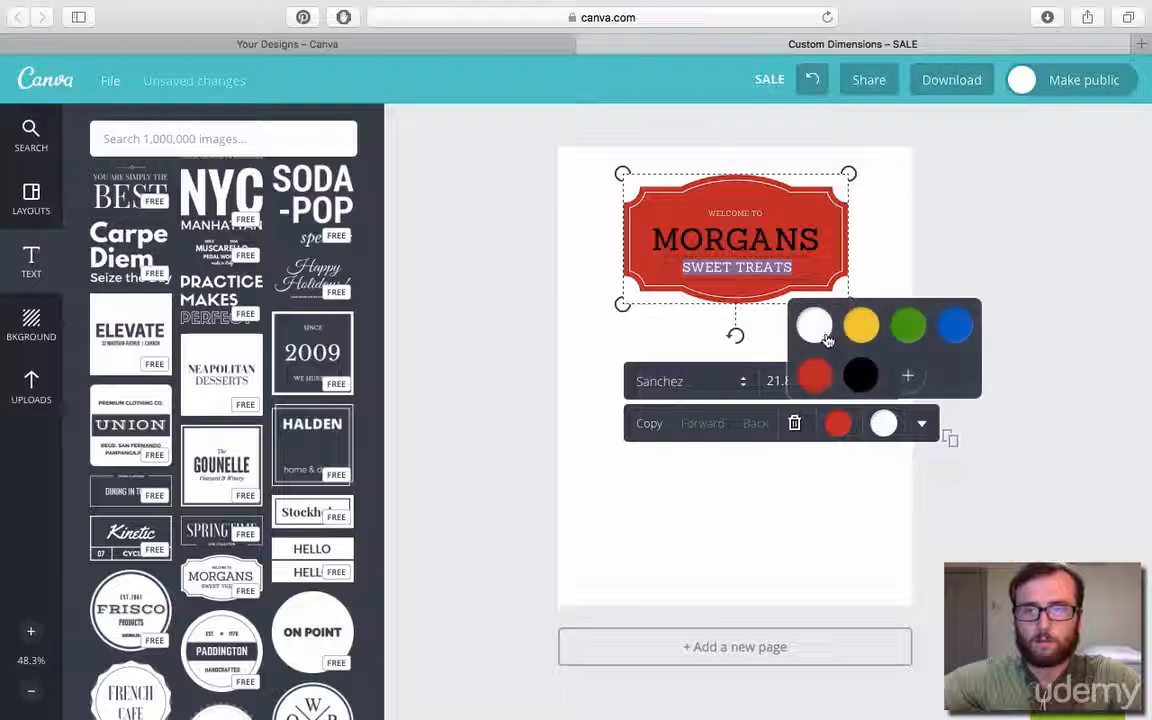
click(858, 381)
click(990, 288)
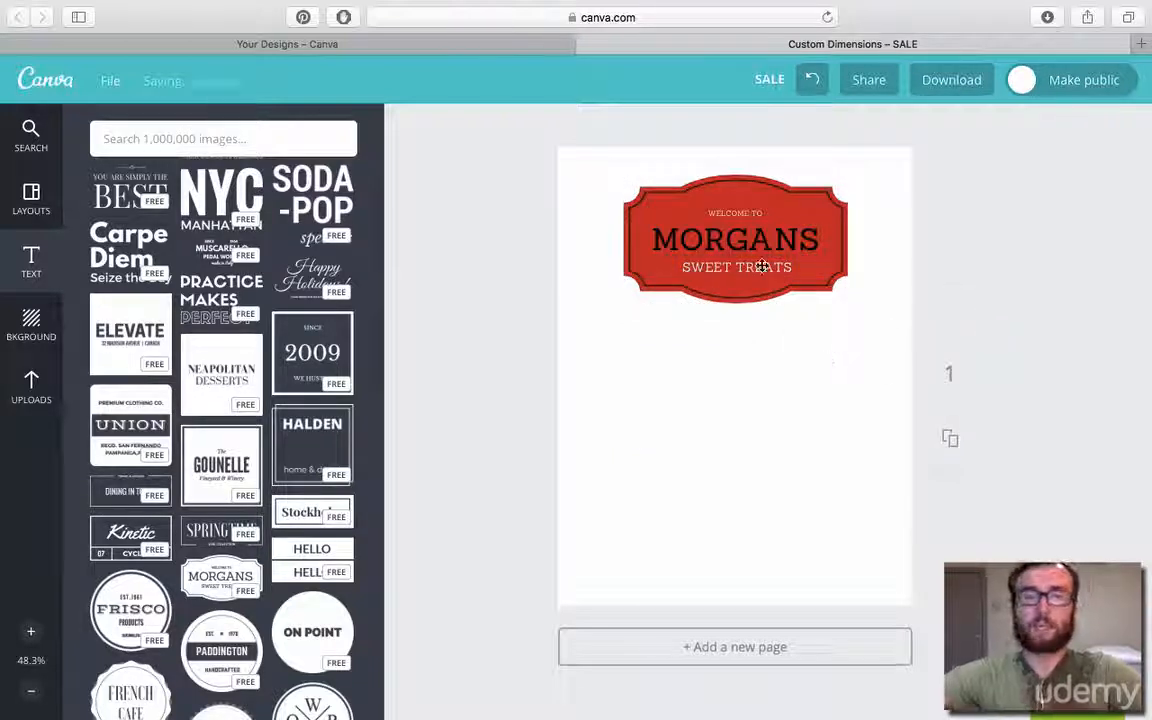
click(824, 265)
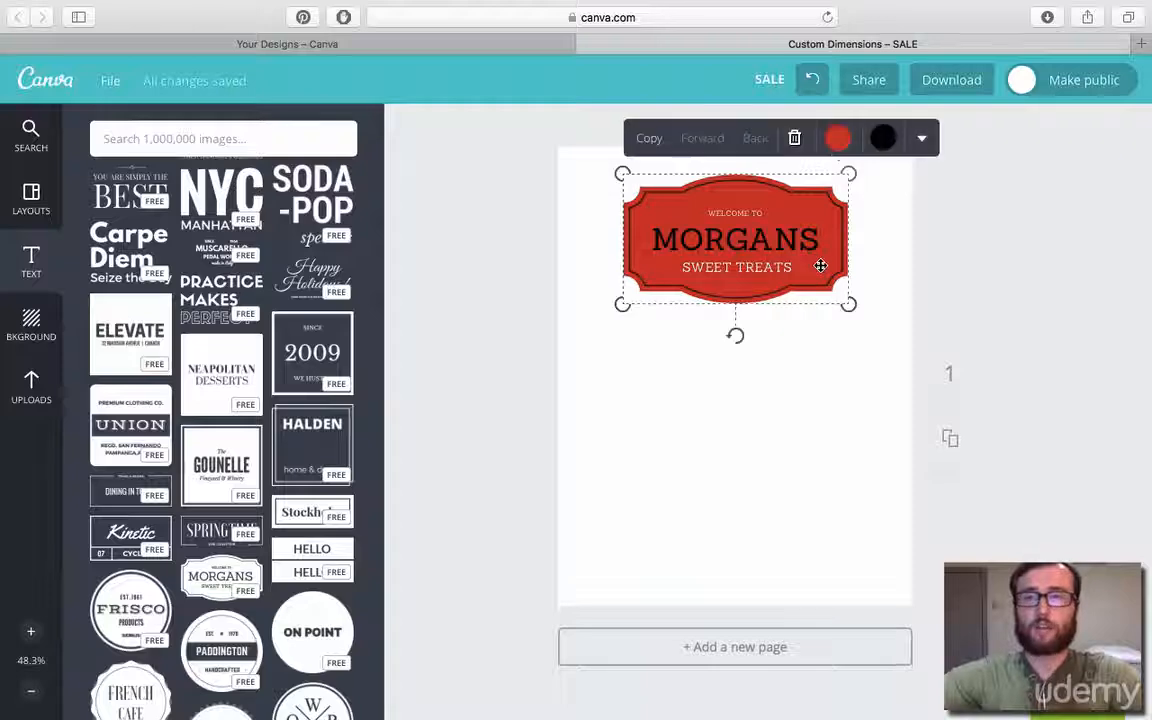
click(795, 138)
Browse the text designs, and try the Kinetic Cycle Co. design near the top of the page before deleting it.
scroll(226, 455, down, 5)
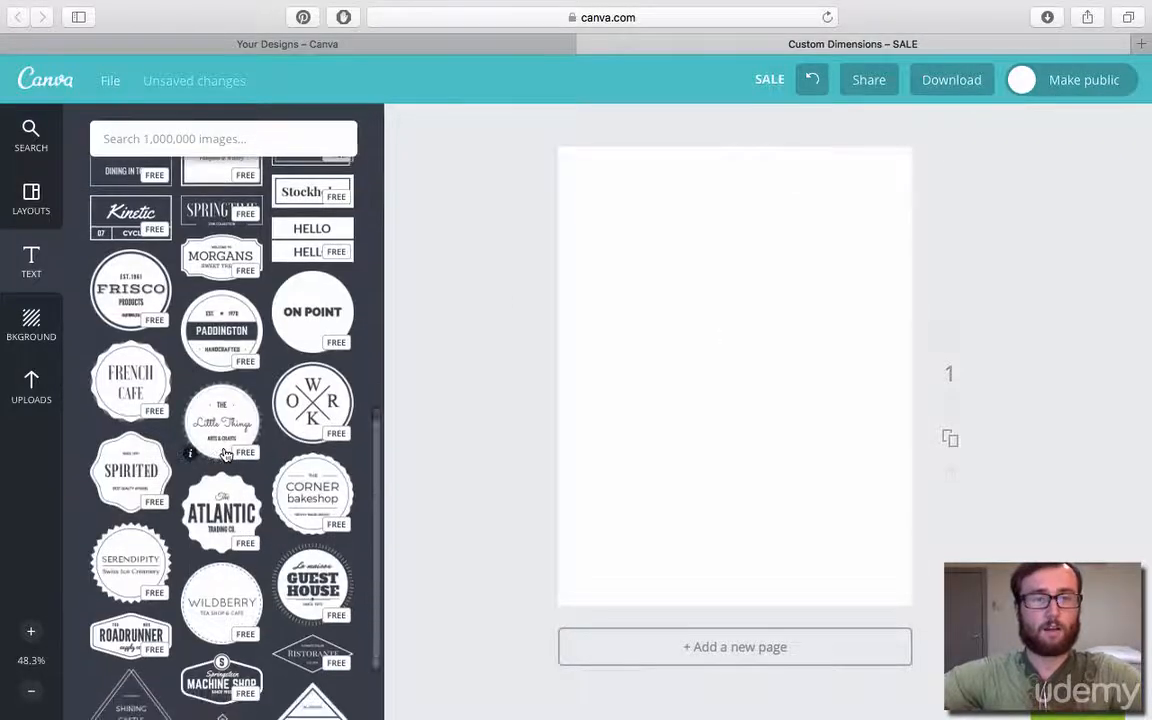
scroll(226, 455, down, 2)
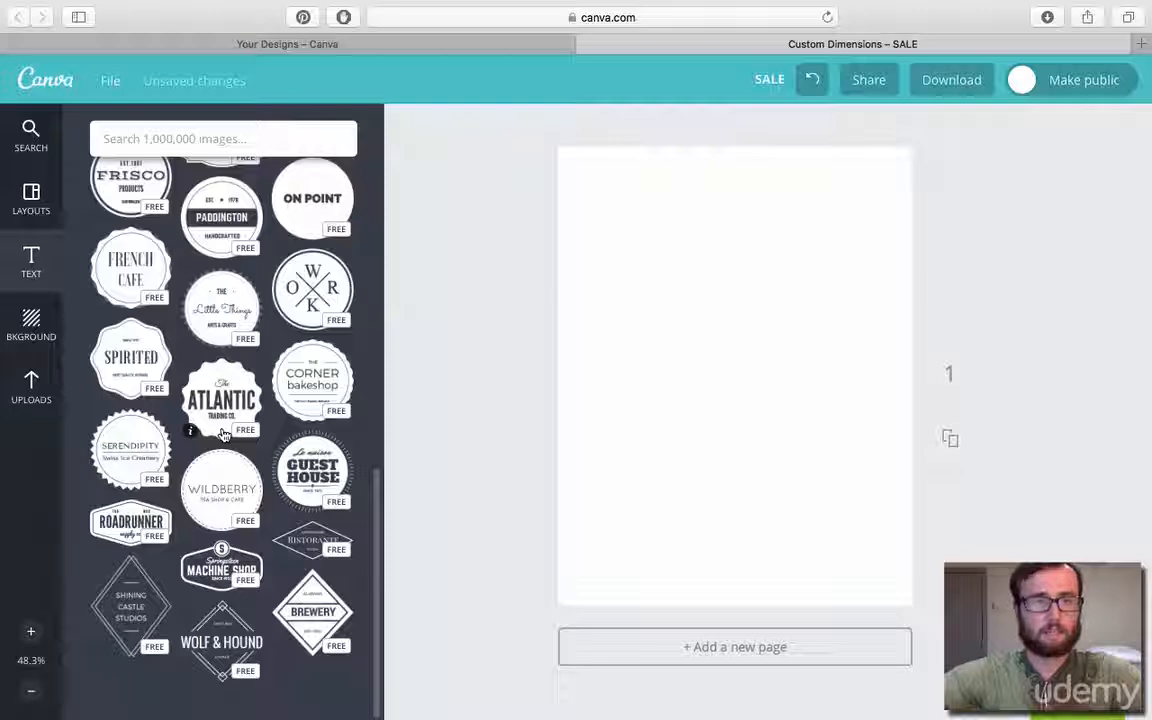
scroll(238, 436, up, 1)
scroll(238, 436, down, 1)
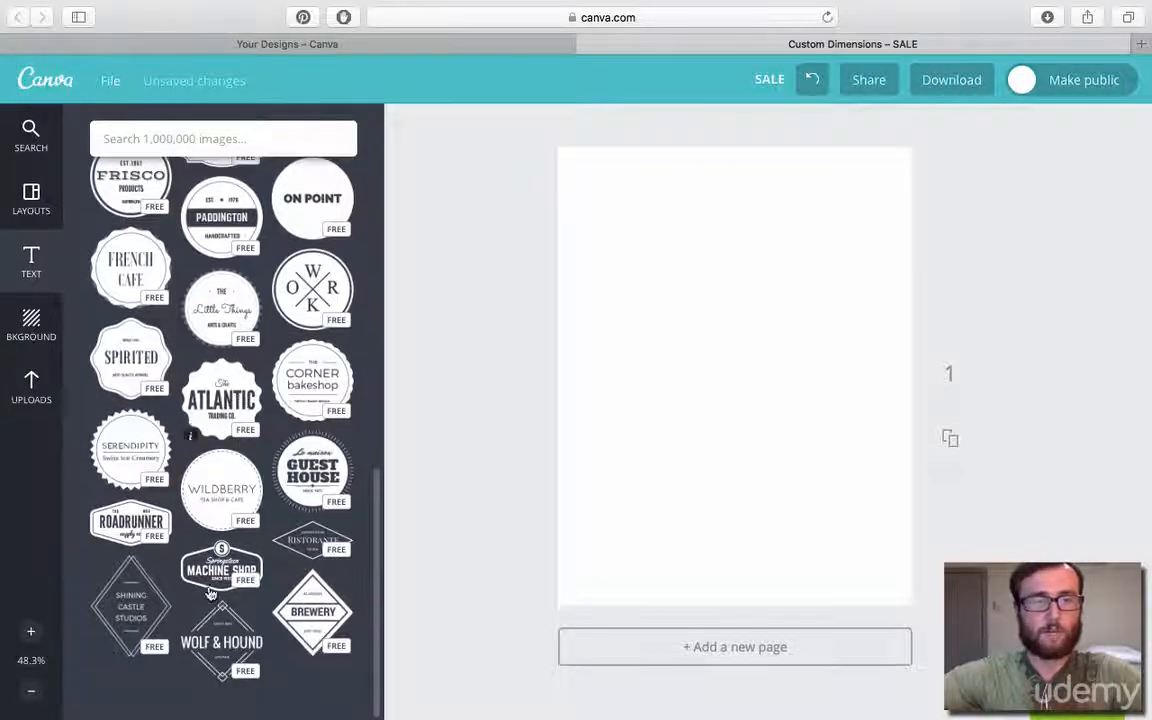
scroll(232, 556, up, 15)
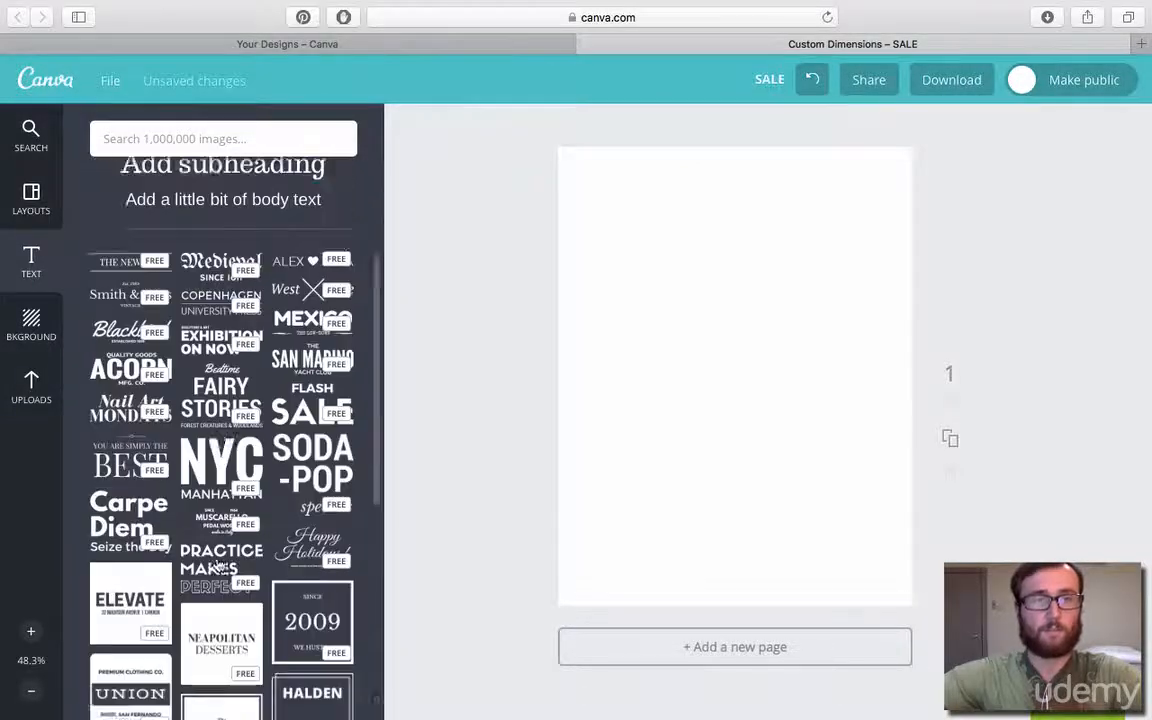
scroll(232, 556, down, 5)
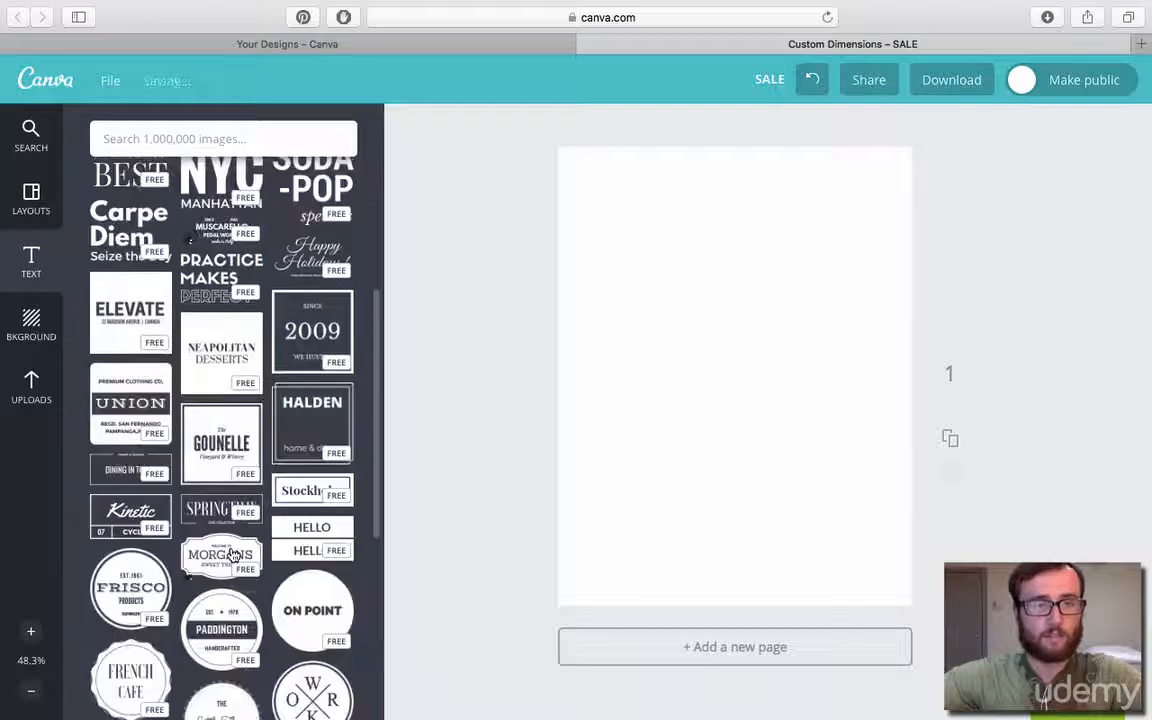
click(130, 515)
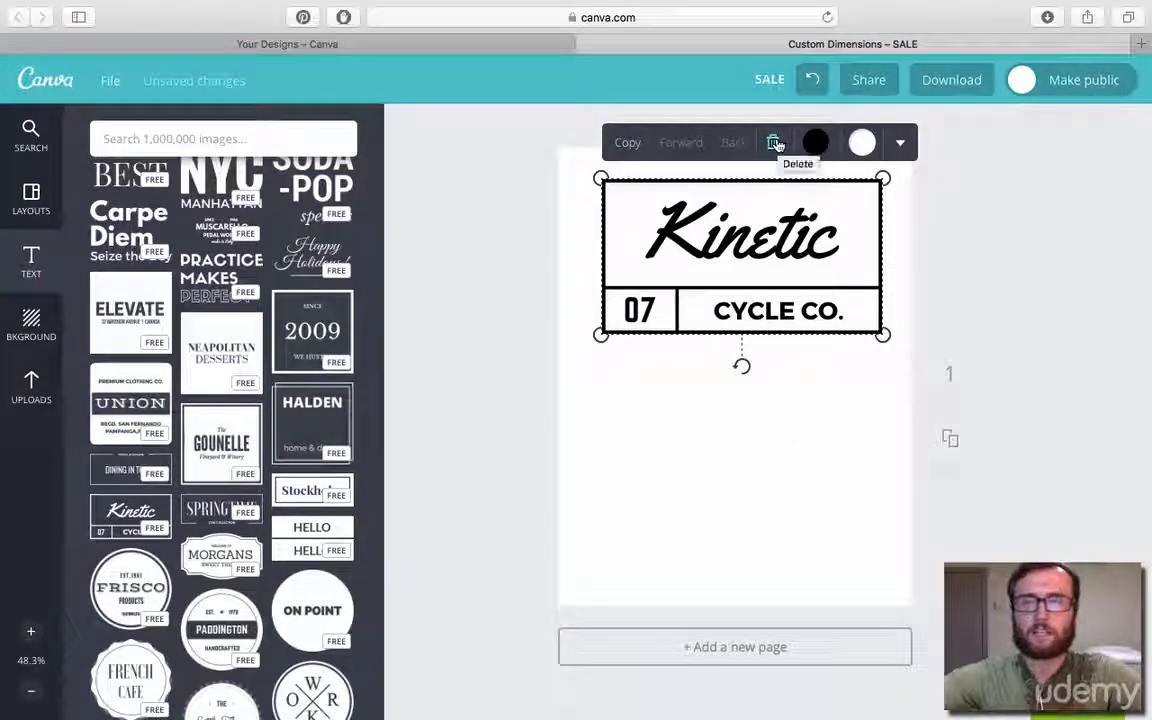
click(777, 145)
Add a heading to the page and set its font to Engagement.
scroll(275, 320, up, 2)
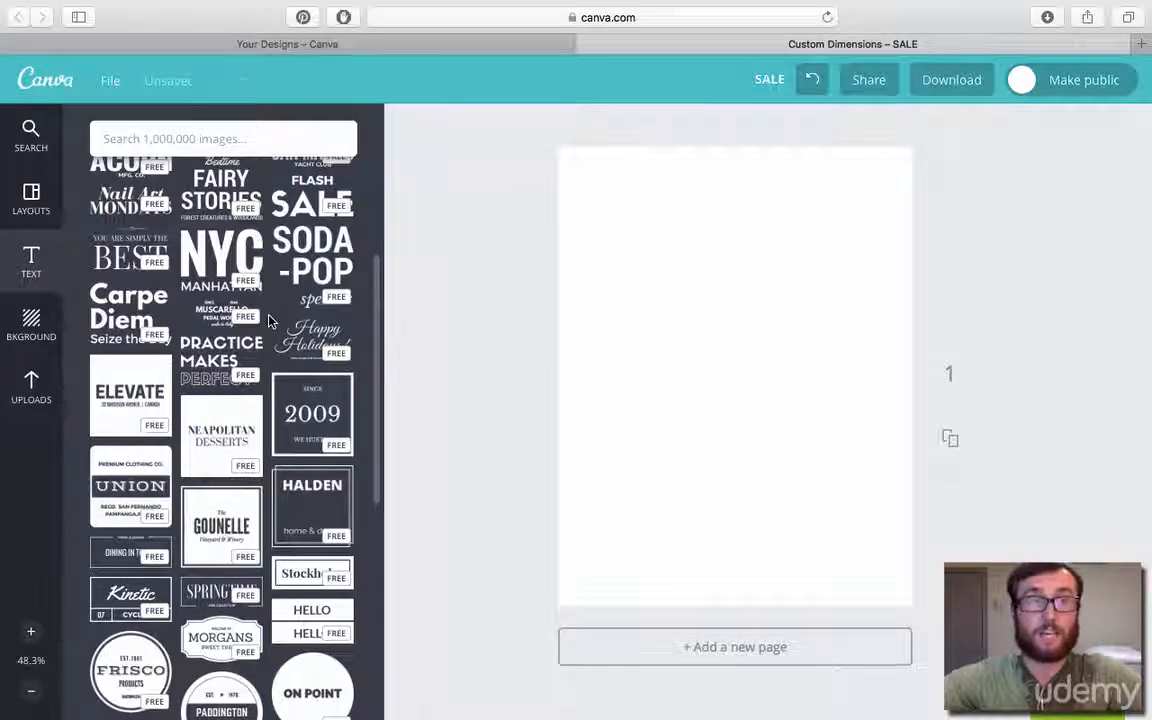
scroll(268, 320, up, 8)
click(226, 230)
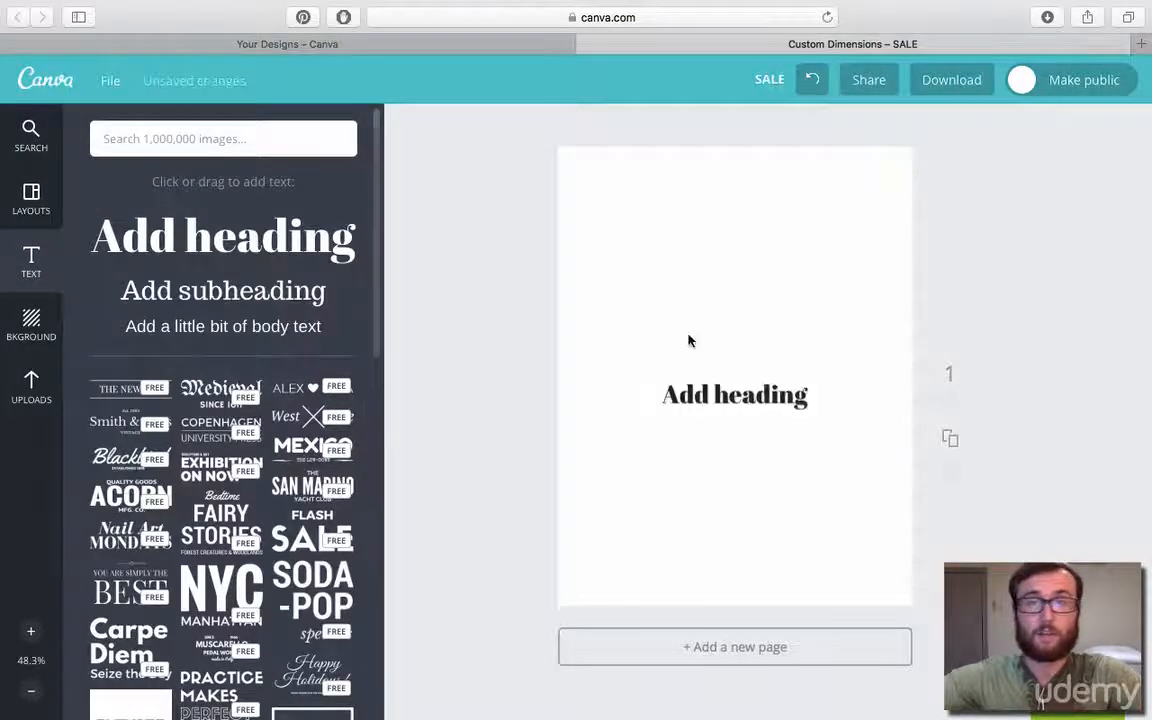
click(770, 396)
click(733, 339)
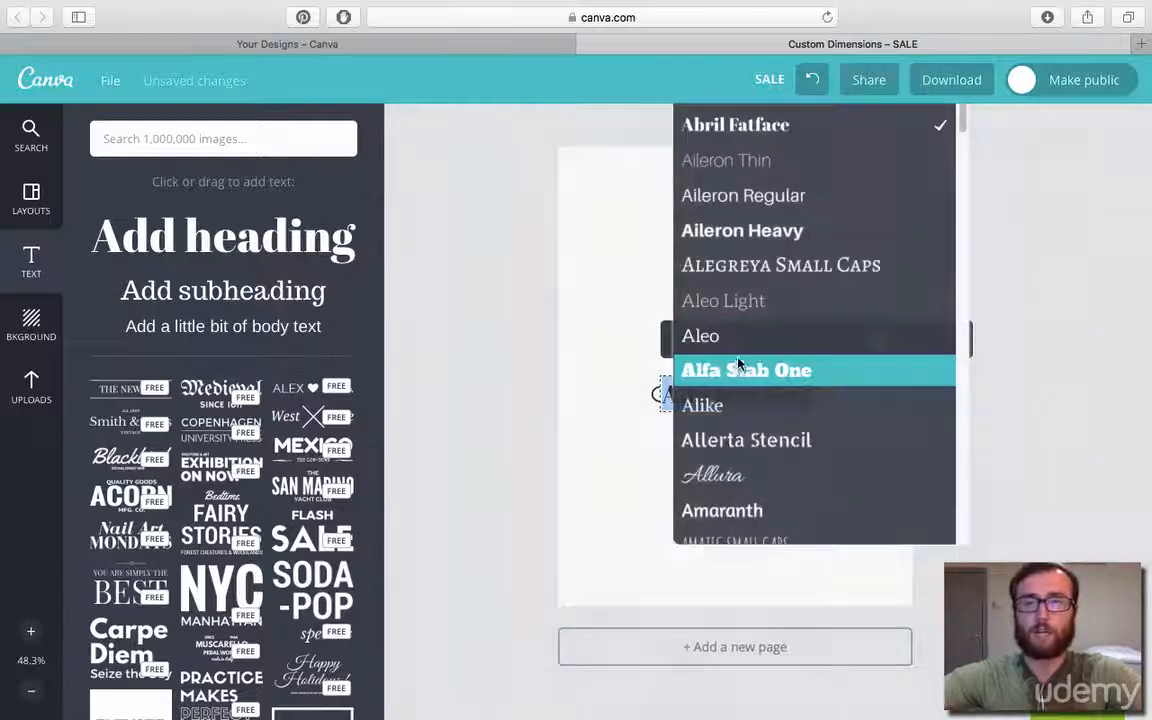
scroll(748, 362, down, 10)
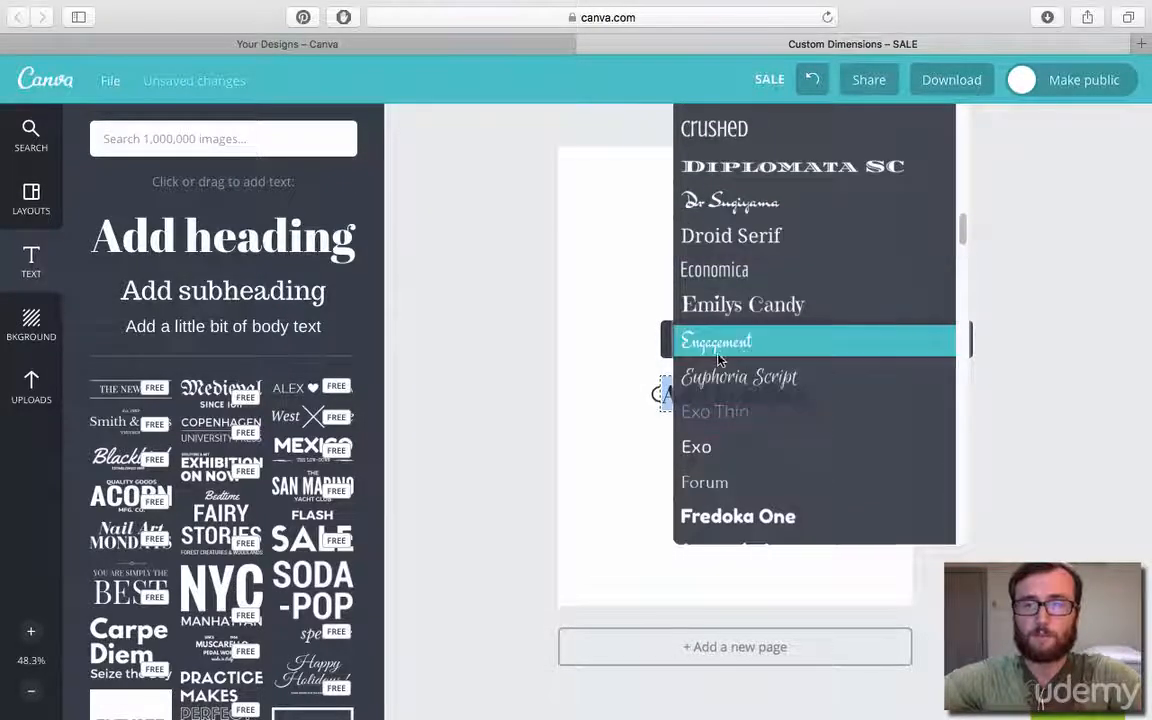
click(745, 345)
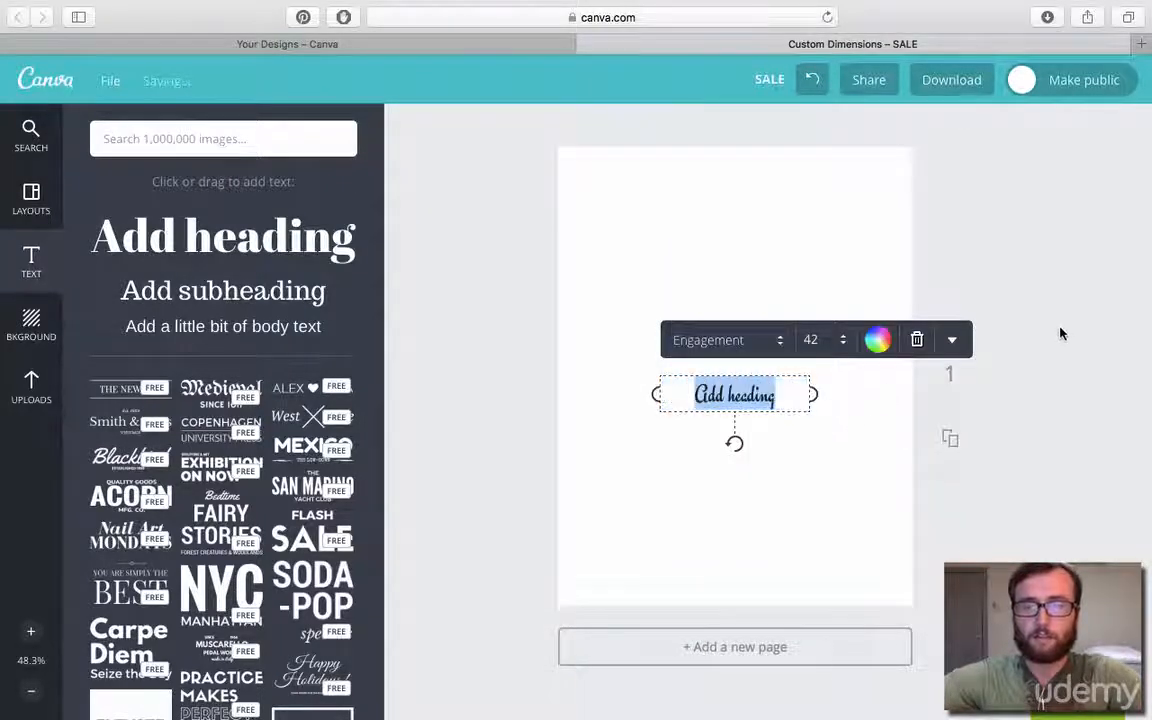
Set the heading's font size to 96.
click(812, 339)
scroll(833, 553, down, 3)
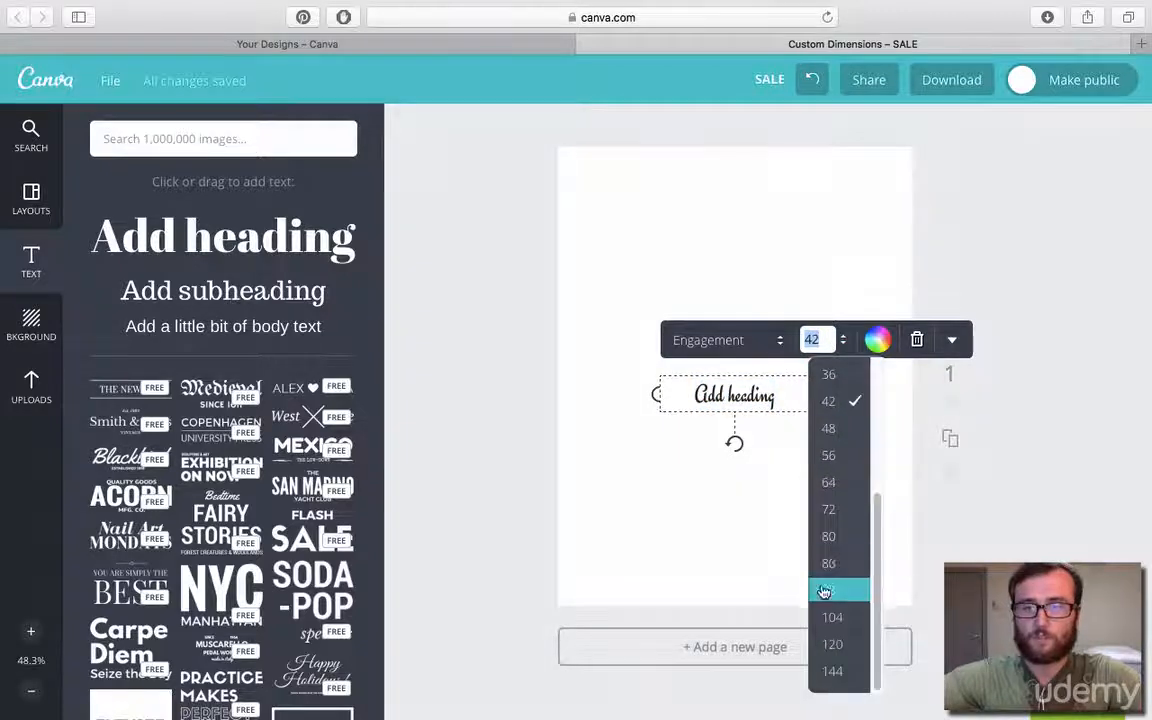
click(836, 594)
Add a custom light green, color code 38e78a, and apply it to the heading.
click(855, 342)
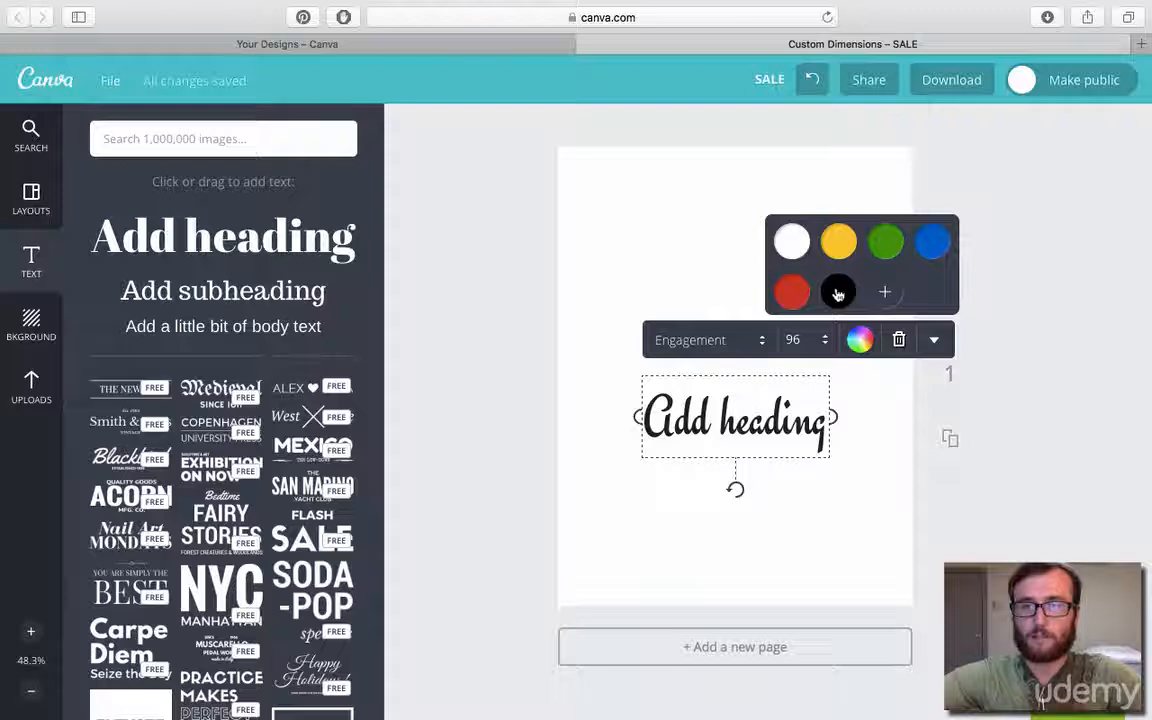
click(884, 291)
drag(960, 415, 932, 424)
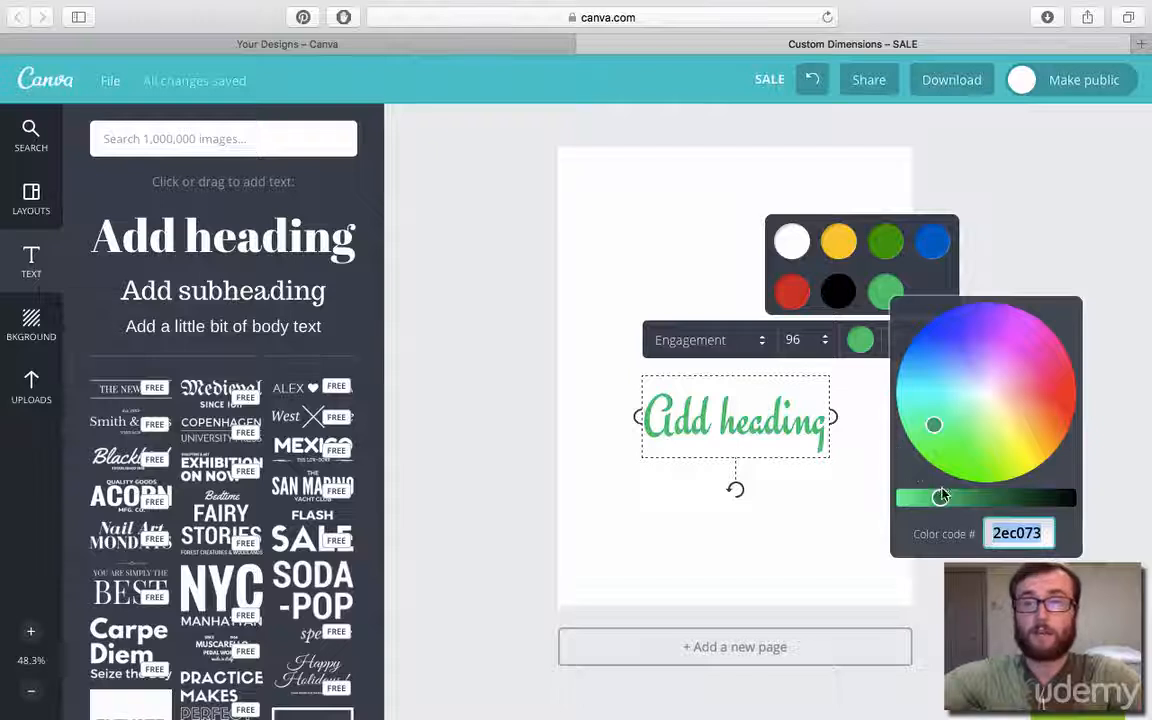
drag(941, 496, 920, 497)
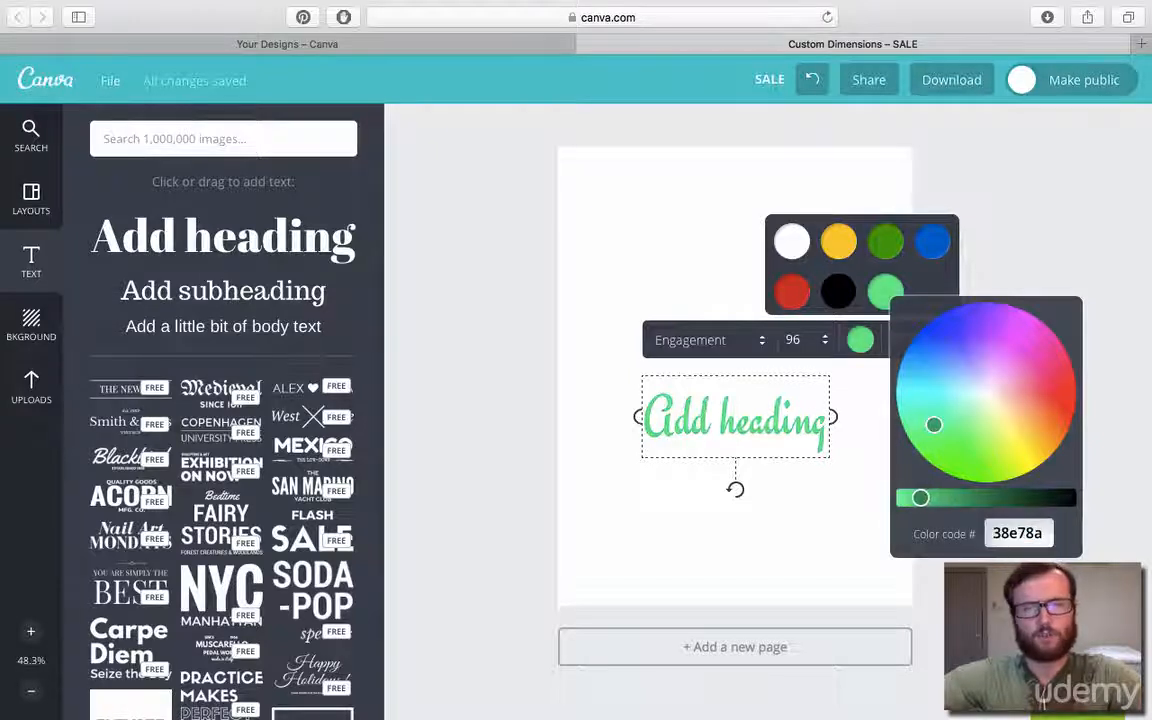
click(1023, 263)
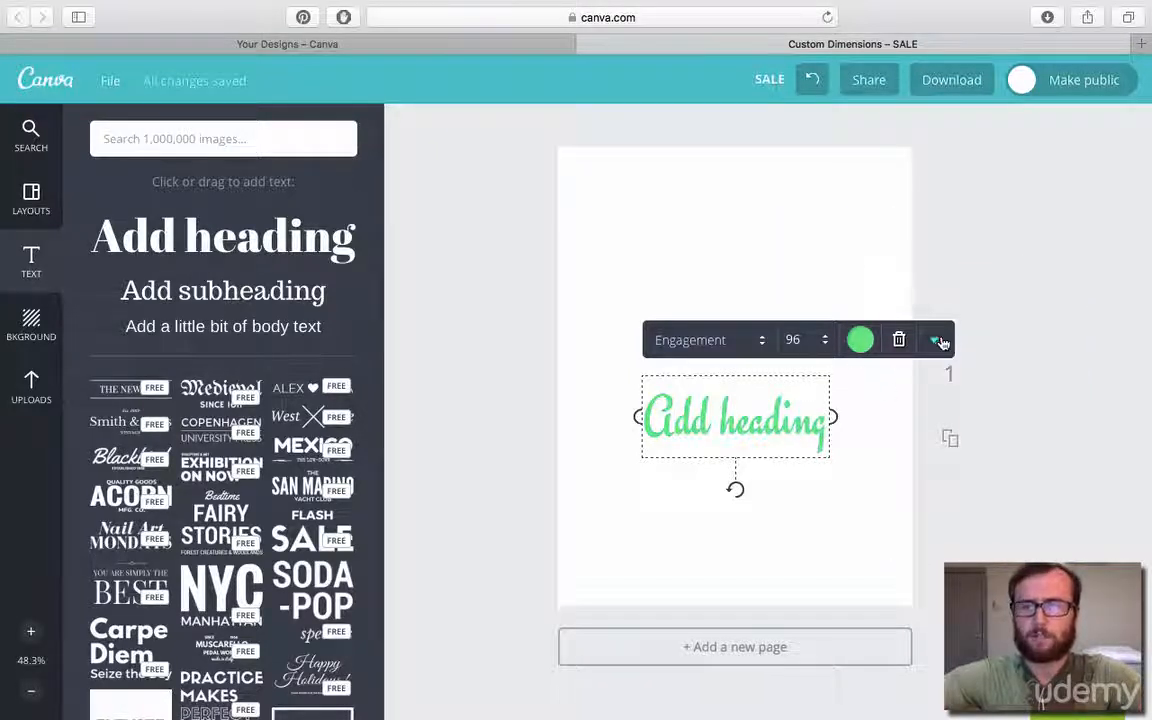
Move the heading to the upper part of the page, and try right and left alignment before returning it to center.
drag(755, 420, 784, 286)
double_click(809, 261)
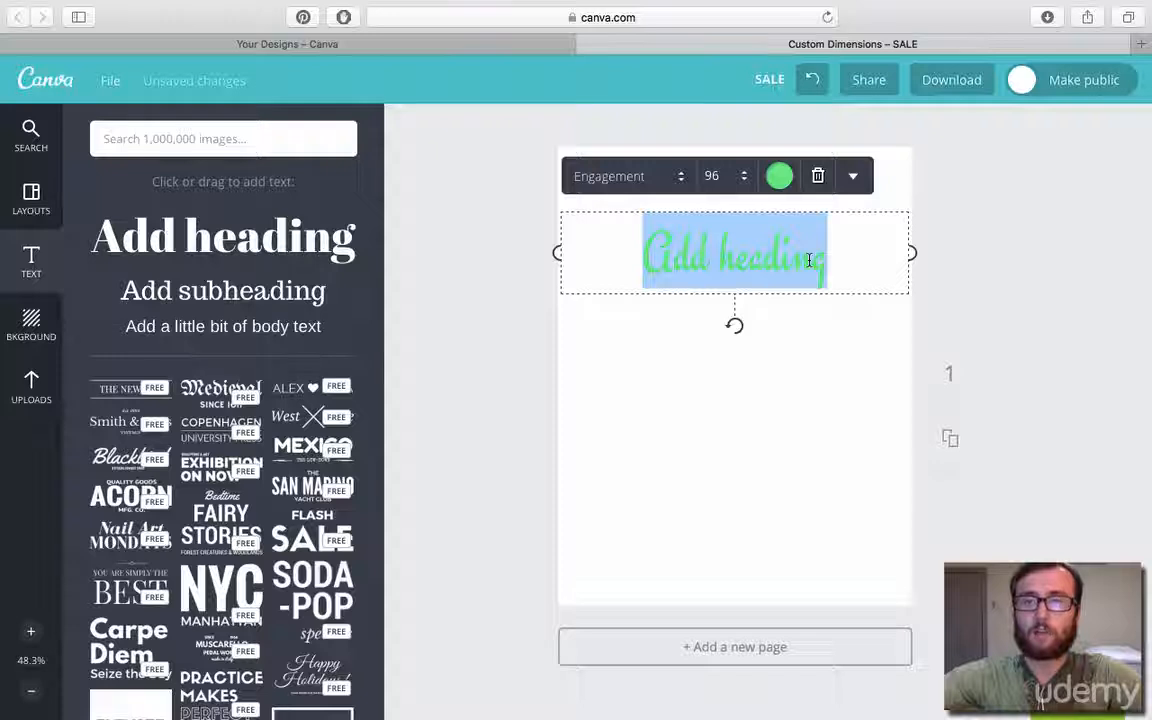
click(853, 186)
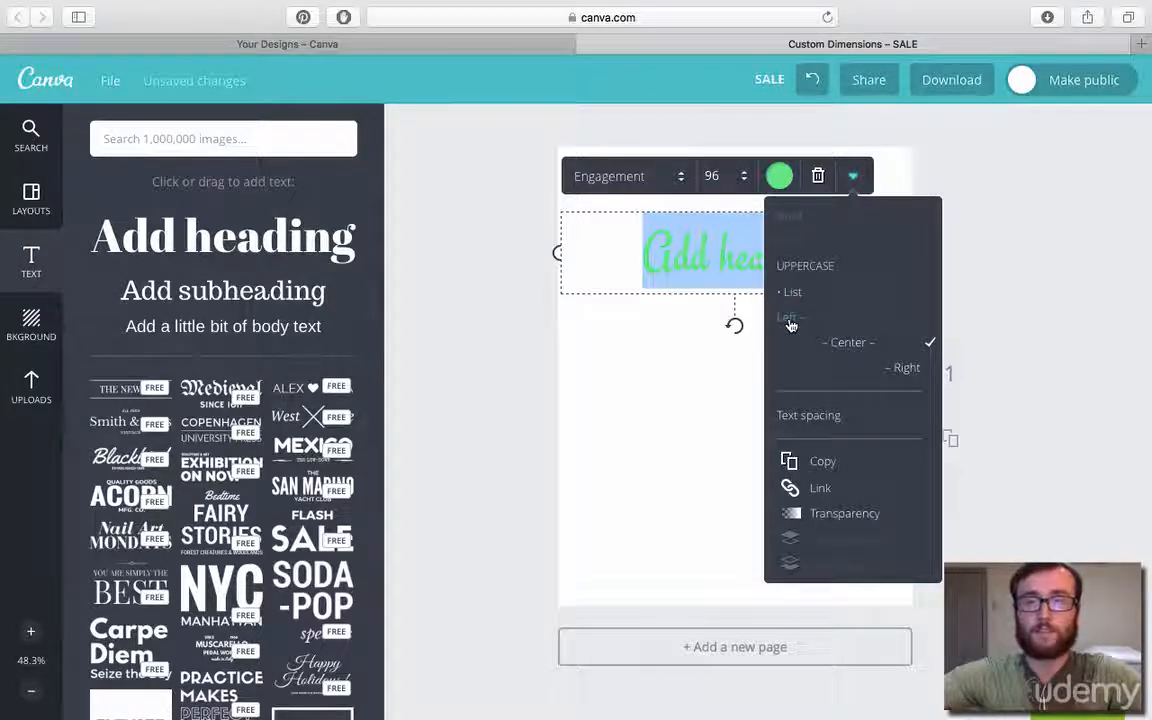
click(906, 369)
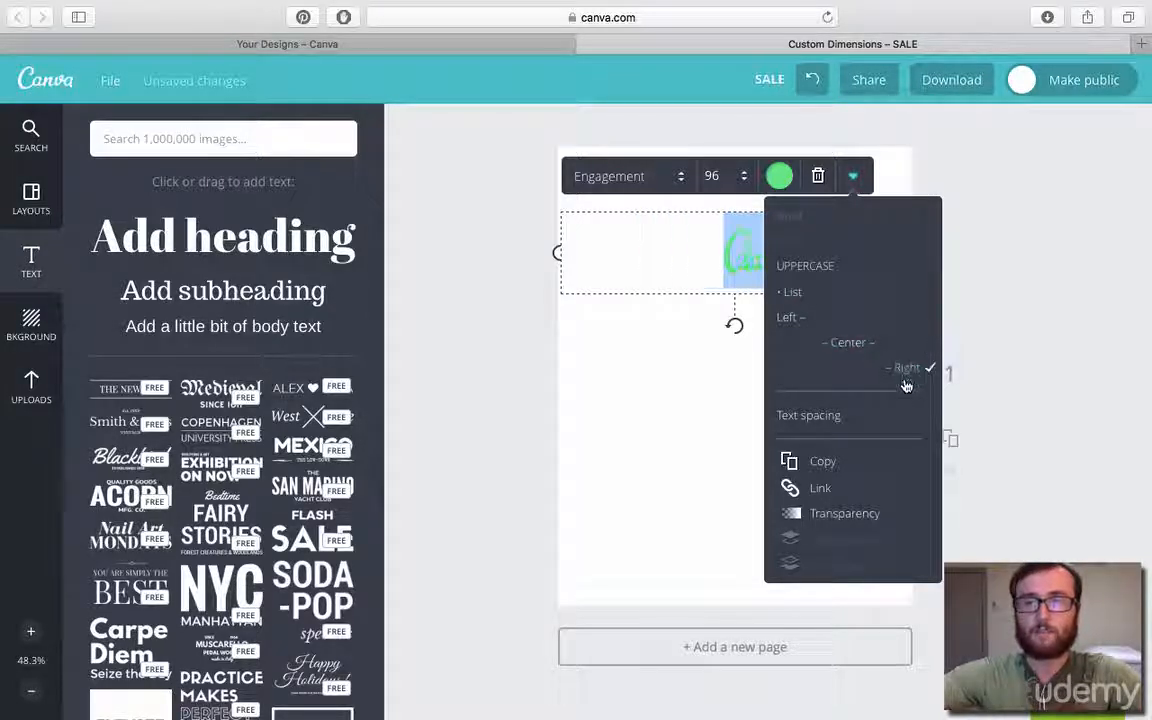
click(788, 320)
click(849, 343)
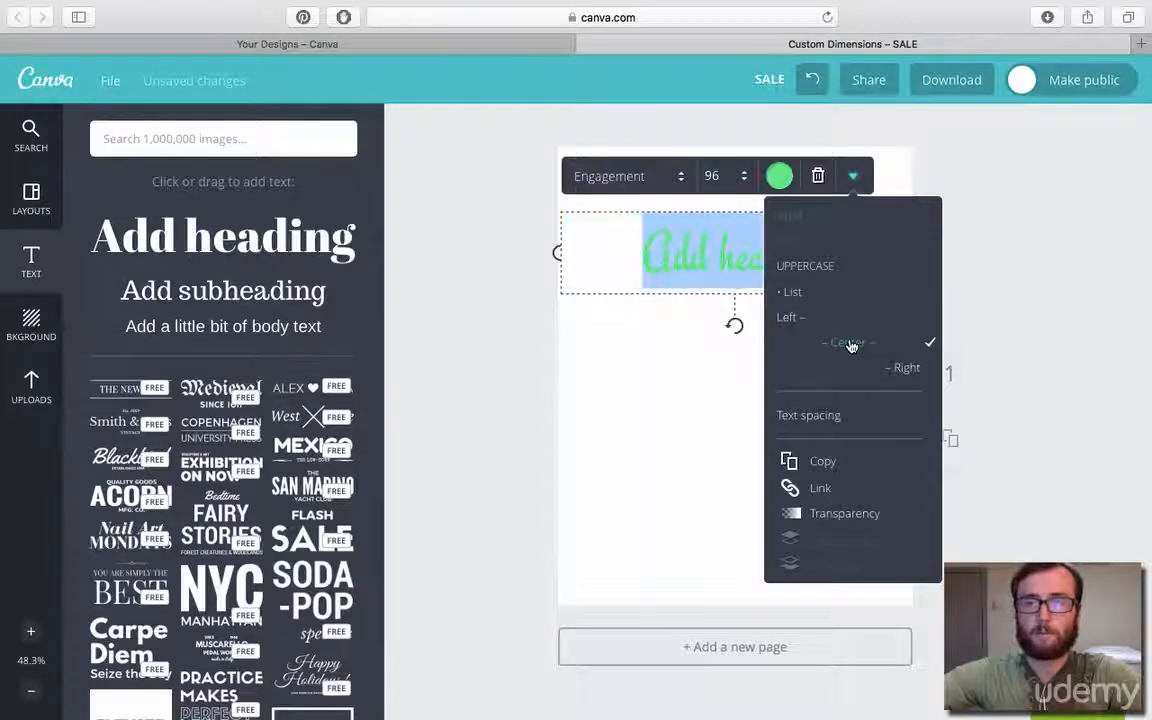
Tighten the heading's letter spacing until the letters overlap, and slightly reduce its line height.
click(806, 417)
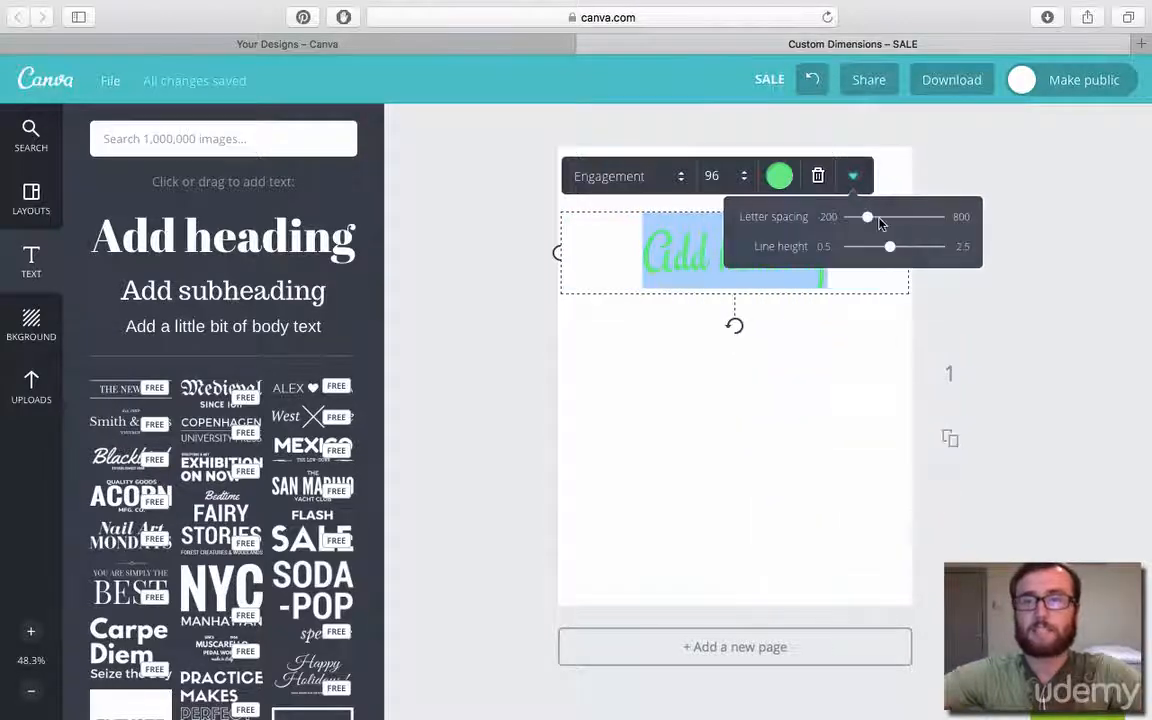
mouse_move(868, 220)
mouse_down()
mouse_move(913, 217)
mouse_move(859, 217)
mouse_up()
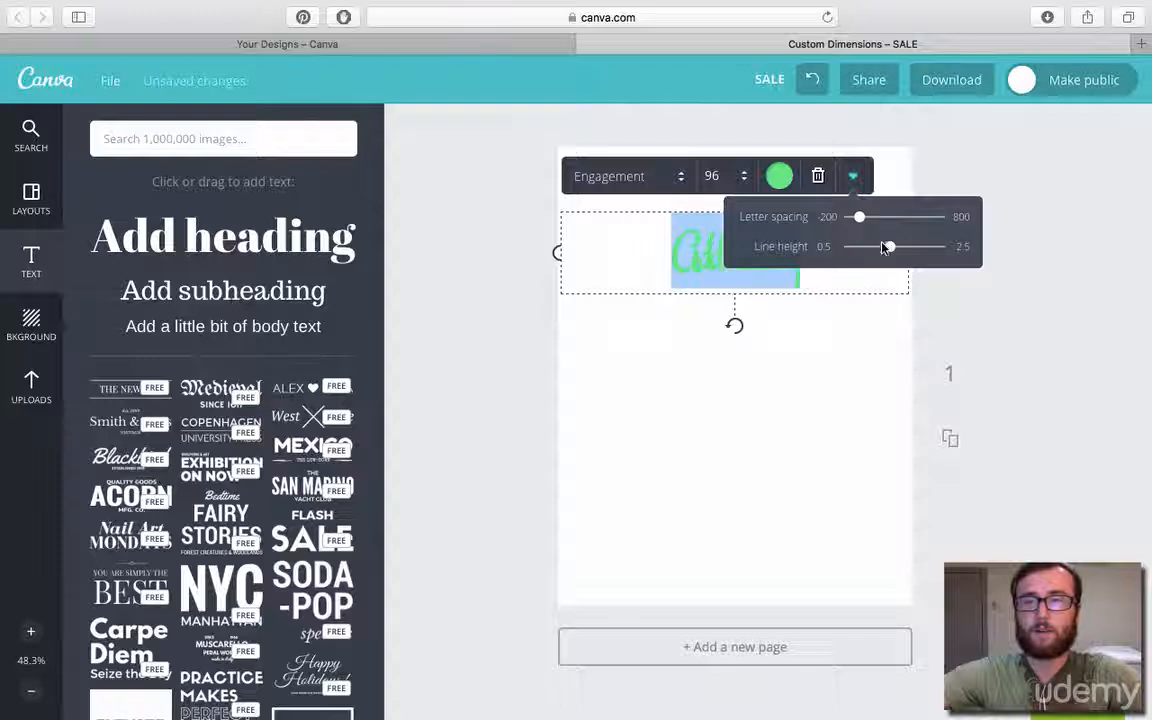
mouse_move(907, 252)
mouse_down()
mouse_move(918, 250)
mouse_move(886, 254)
mouse_up()
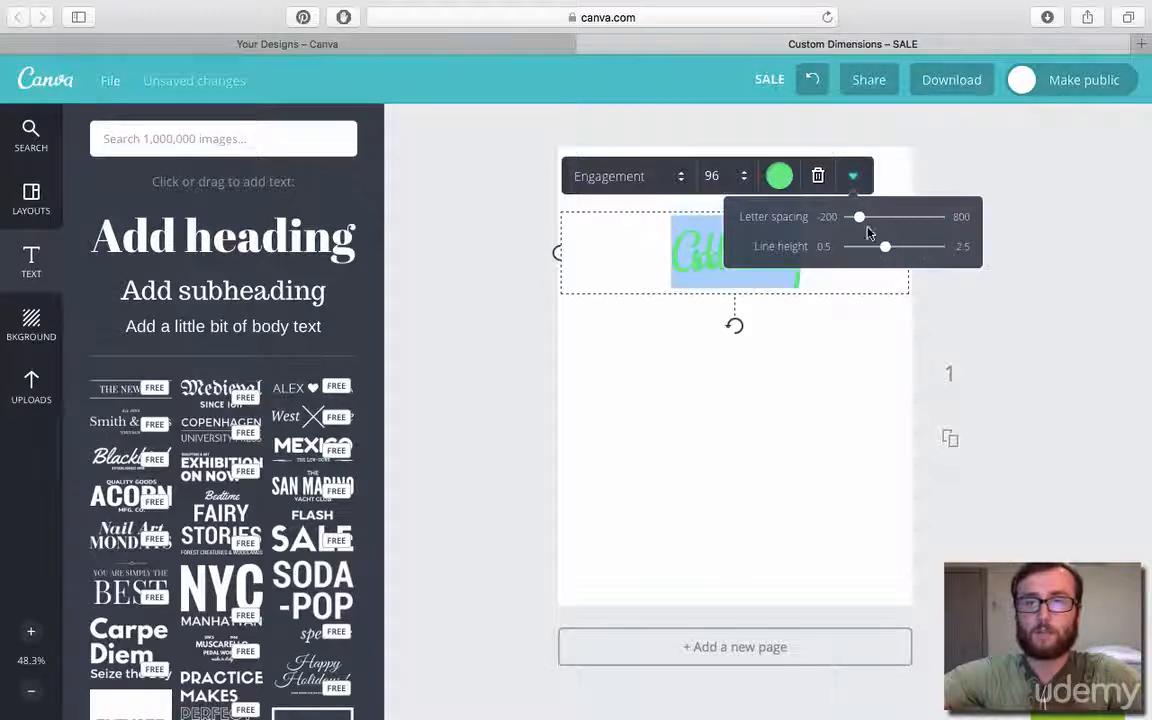
click(852, 178)
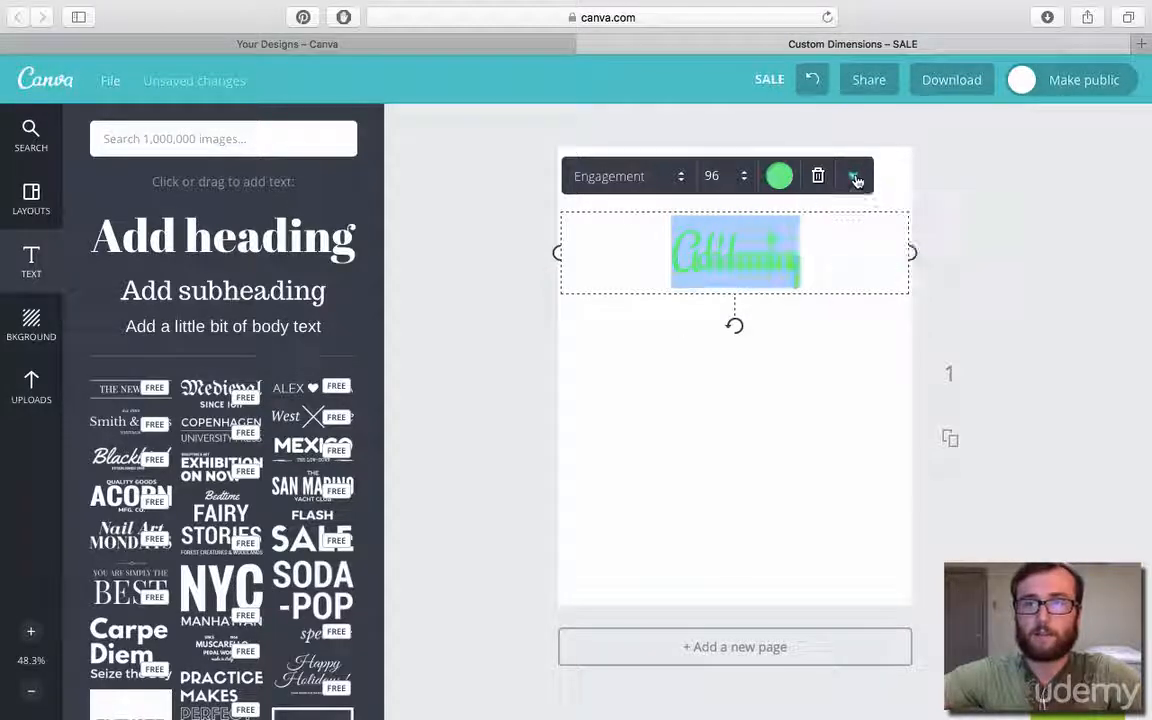
Try lowering the heading's transparency value to about half, and restore it to 100.
click(853, 178)
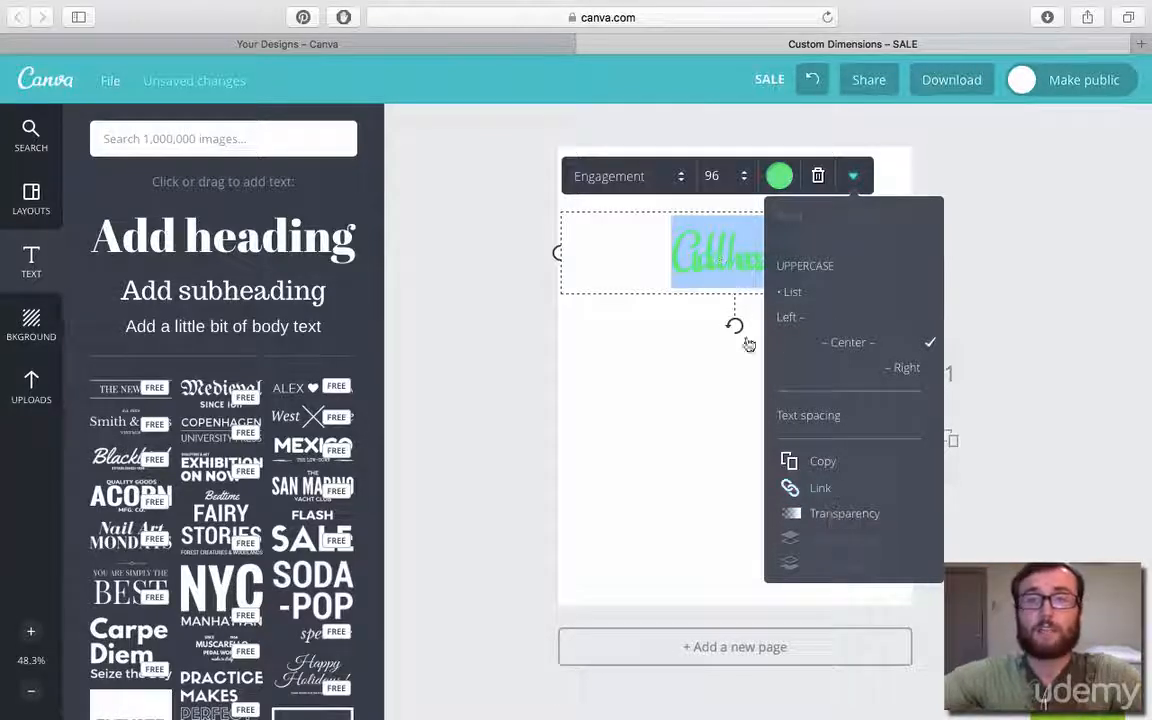
click(835, 516)
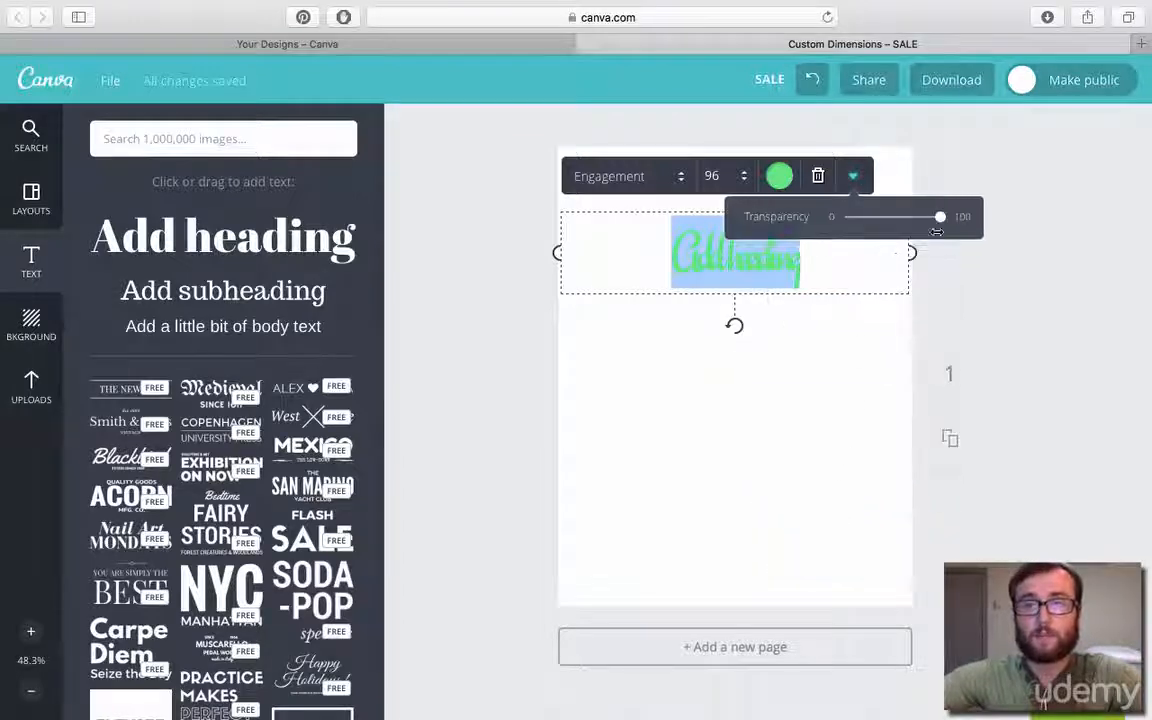
drag(943, 224, 899, 226)
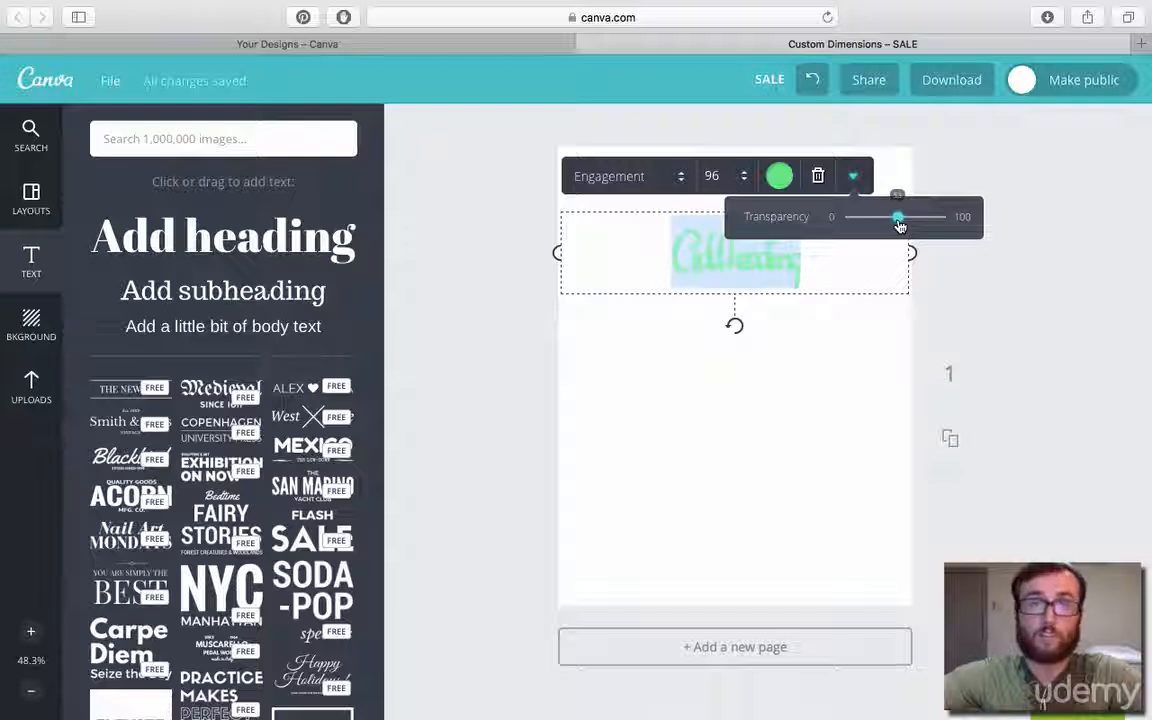
drag(899, 225, 962, 219)
click(855, 181)
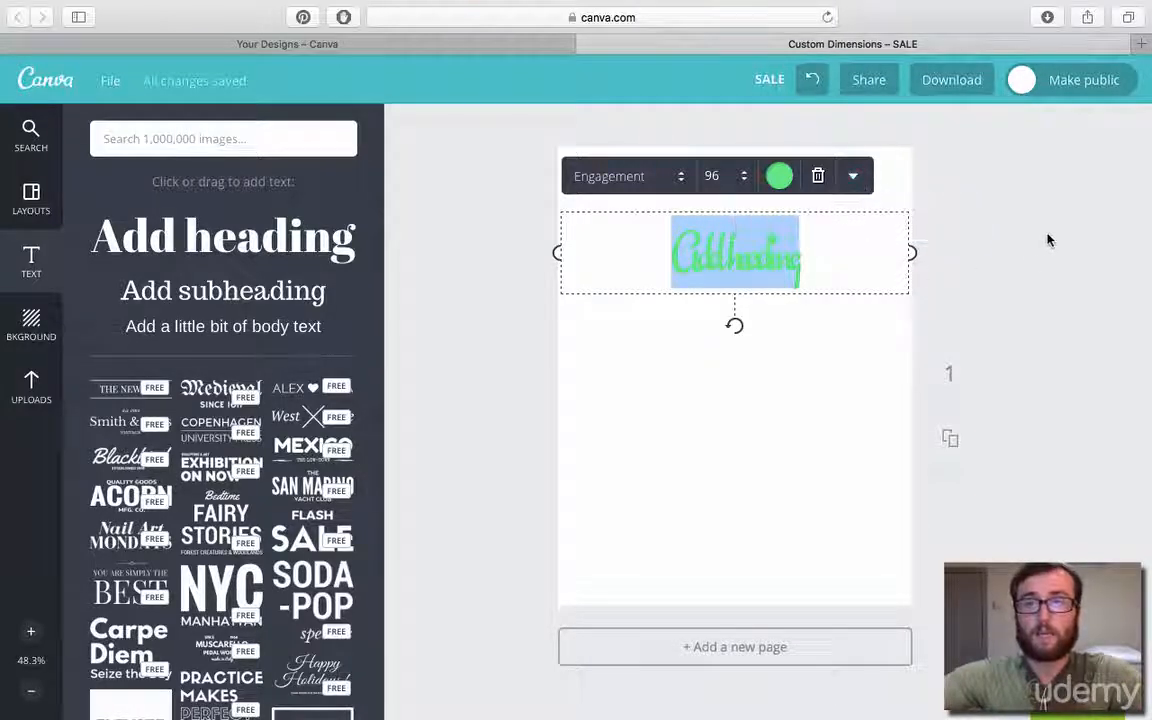
click(1048, 240)
click(756, 231)
click(853, 176)
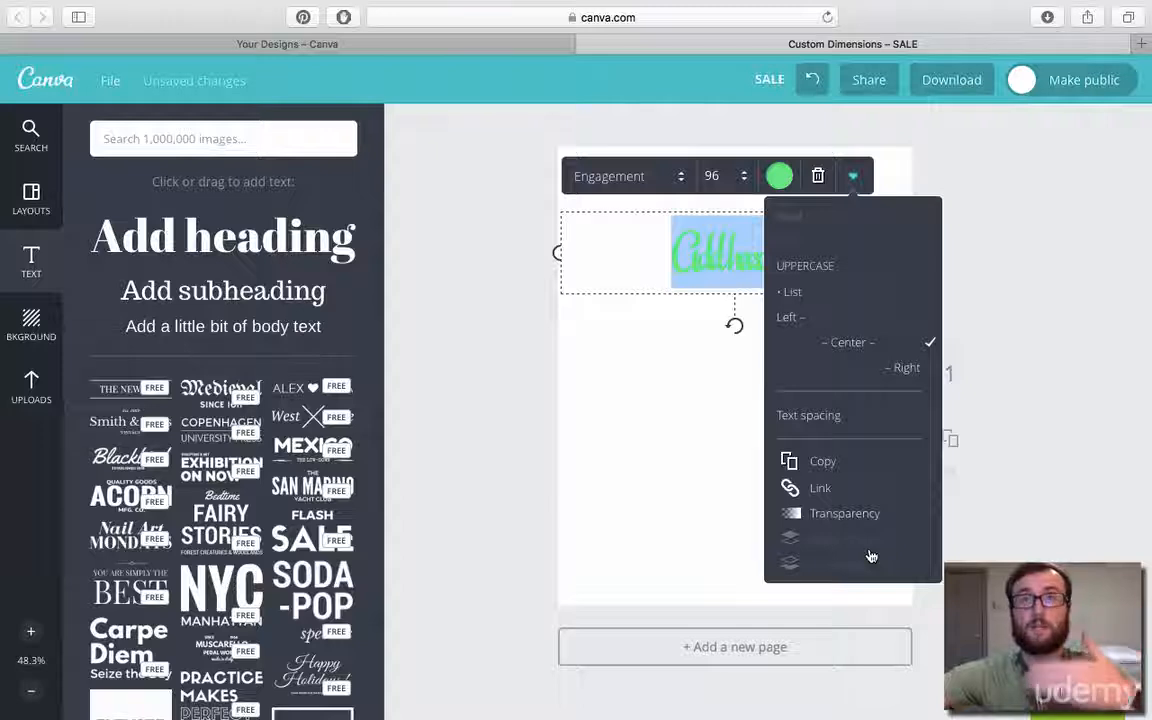
click(1095, 440)
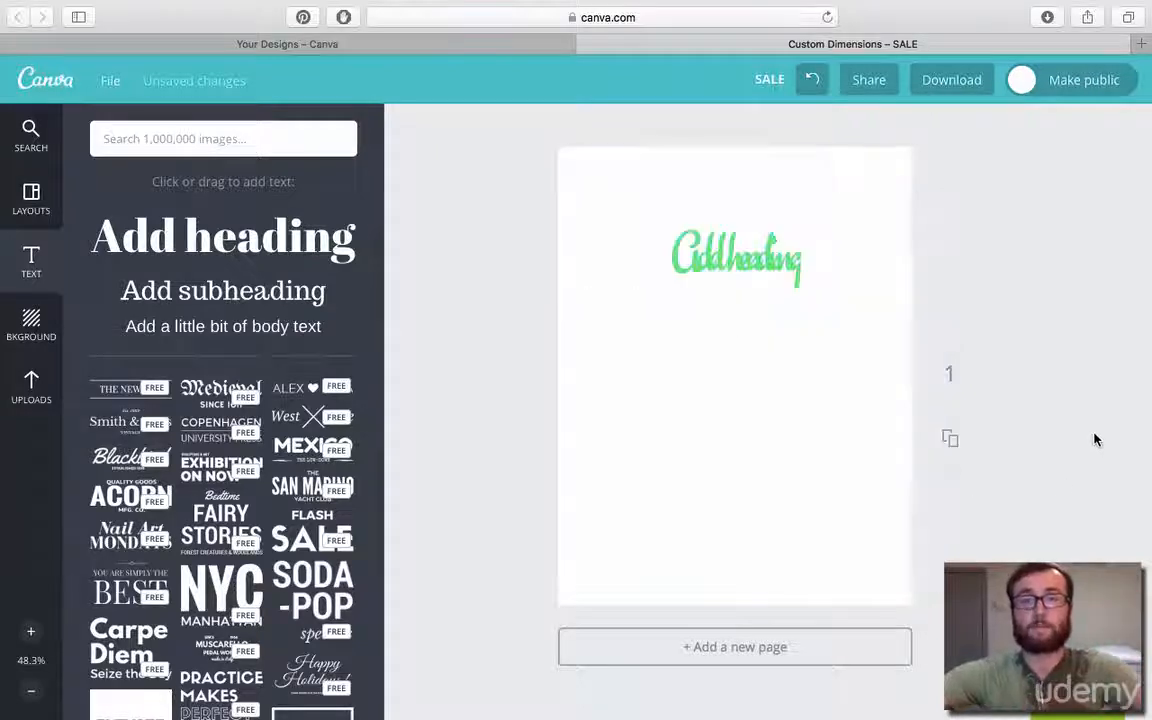
Widen the heading's letter spacing so the letters stand apart, and move the heading close to the page's top edge.
click(736, 258)
click(851, 177)
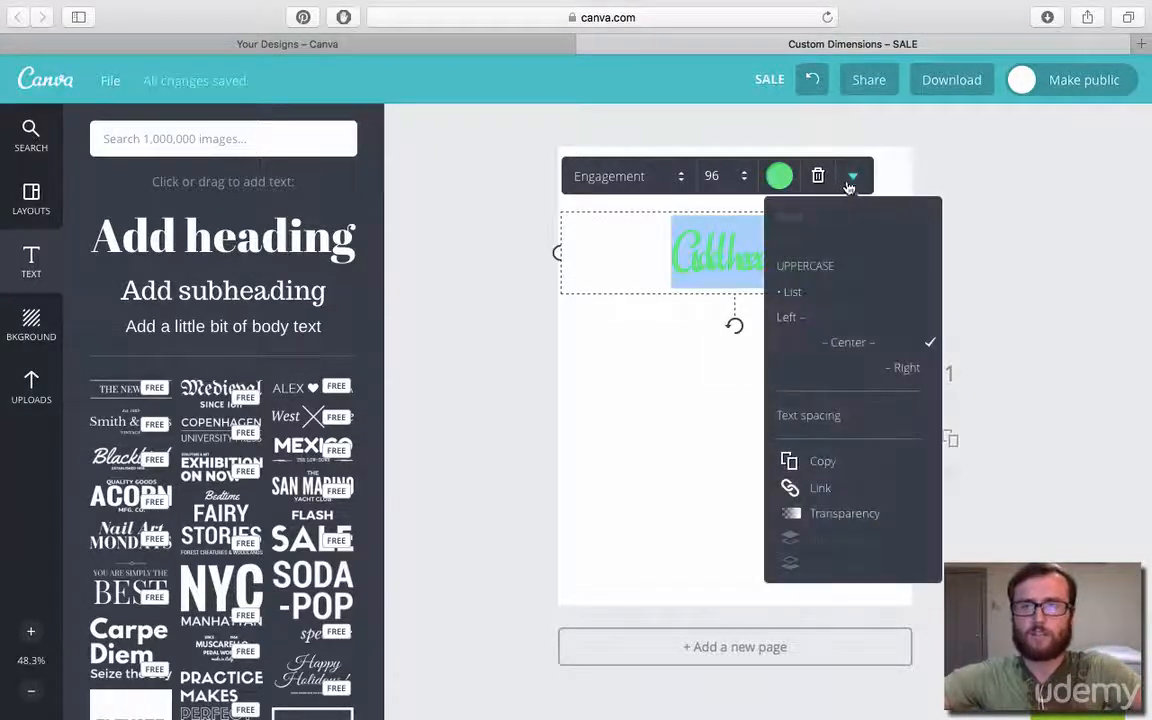
click(823, 414)
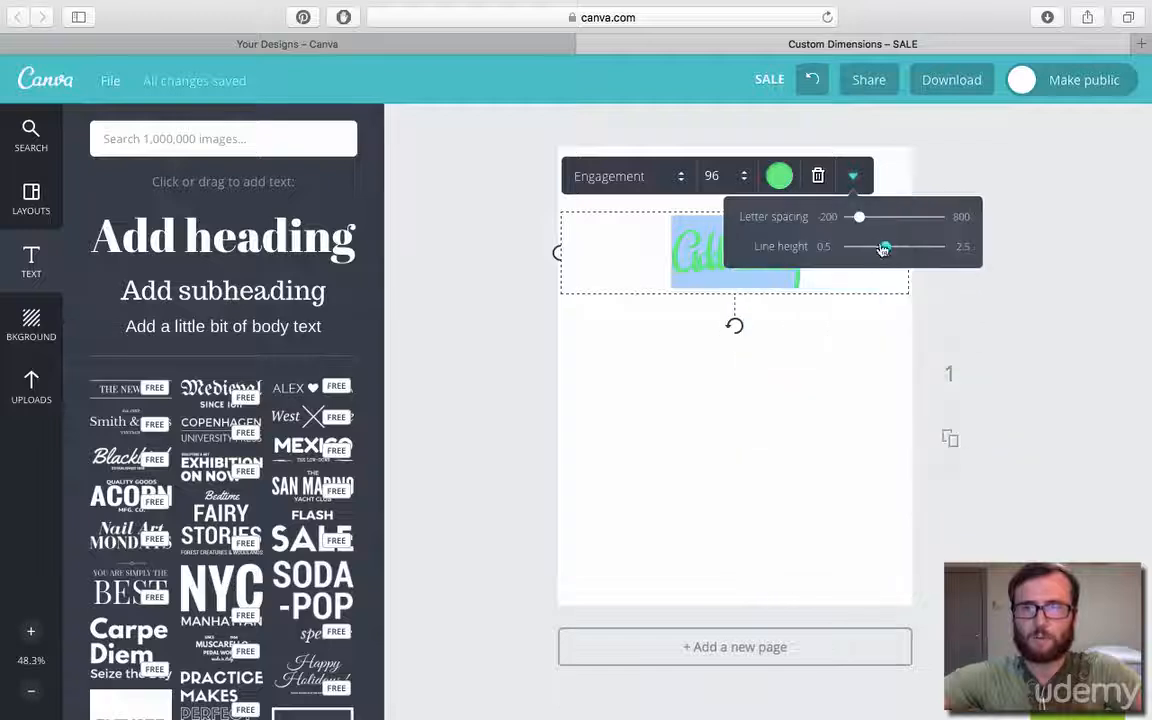
drag(891, 249, 872, 220)
click(1008, 318)
drag(784, 286, 787, 218)
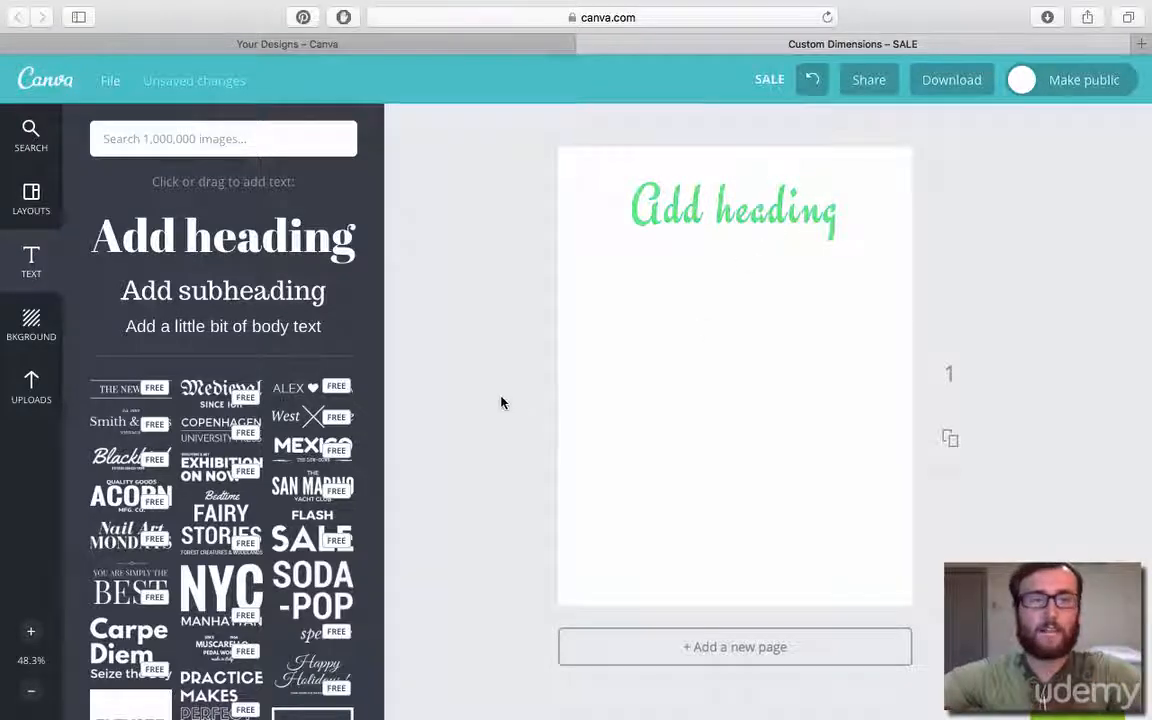
Browse the backgrounds, try the free white one, and apply the free grayish-beige textured background to the page.
click(37, 325)
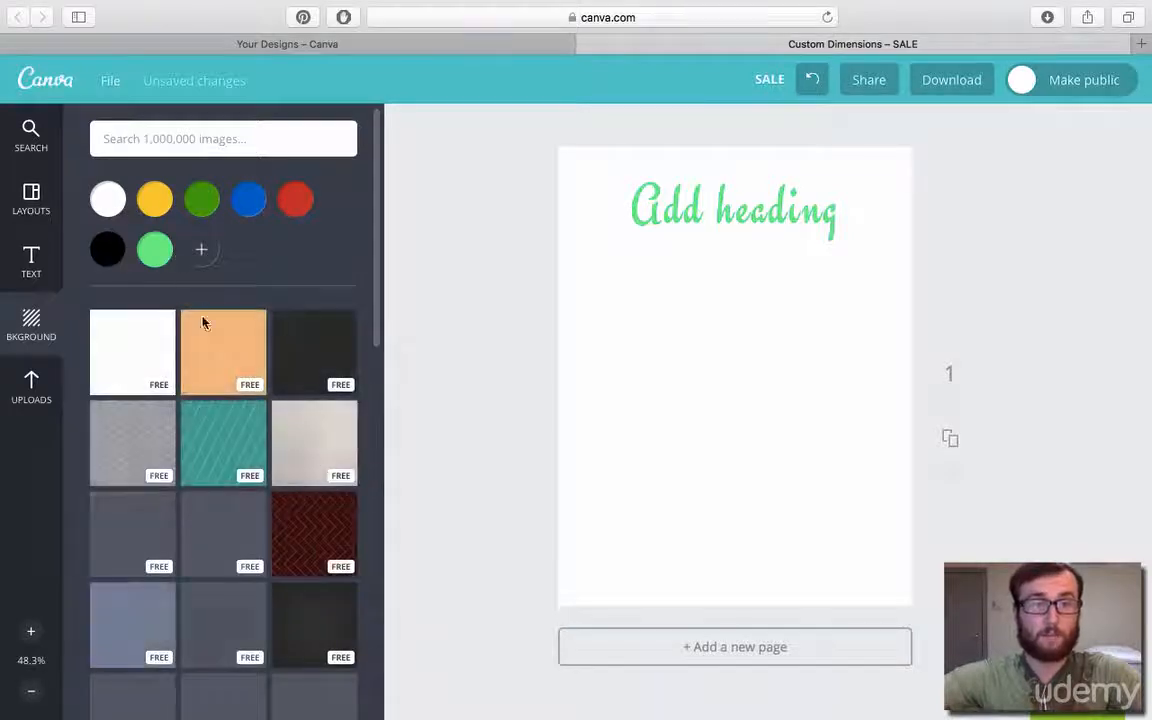
scroll(205, 509, down, 1)
scroll(205, 509, down, 5)
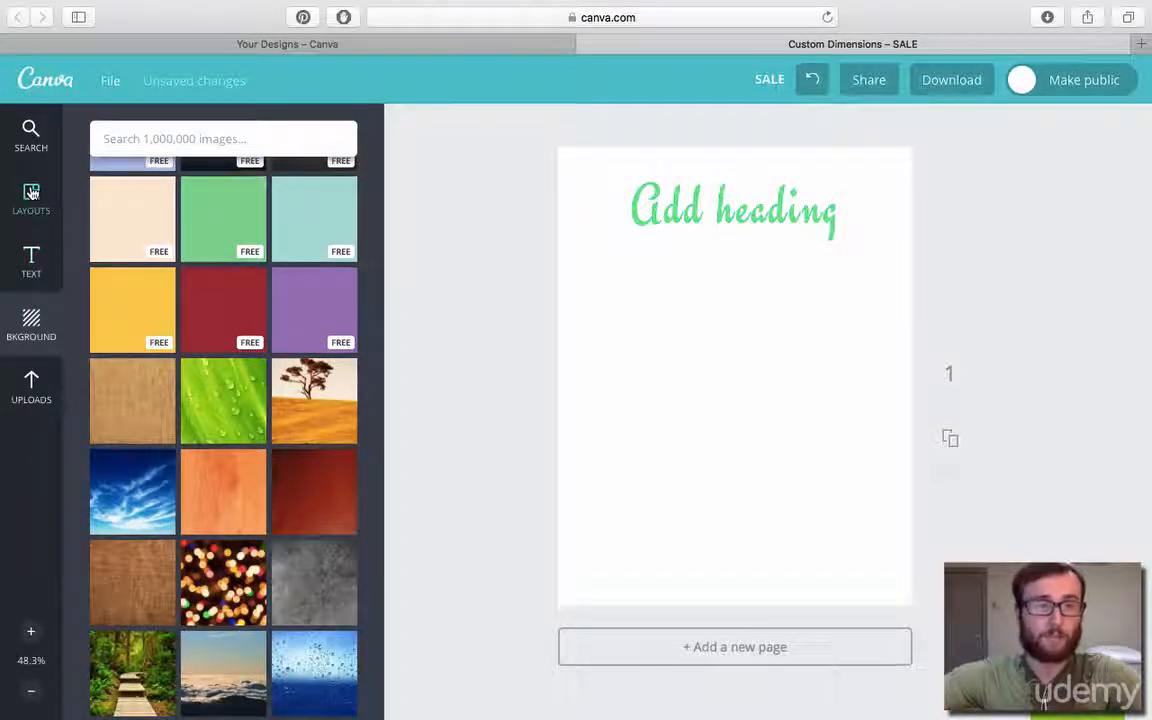
scroll(249, 341, up, 3)
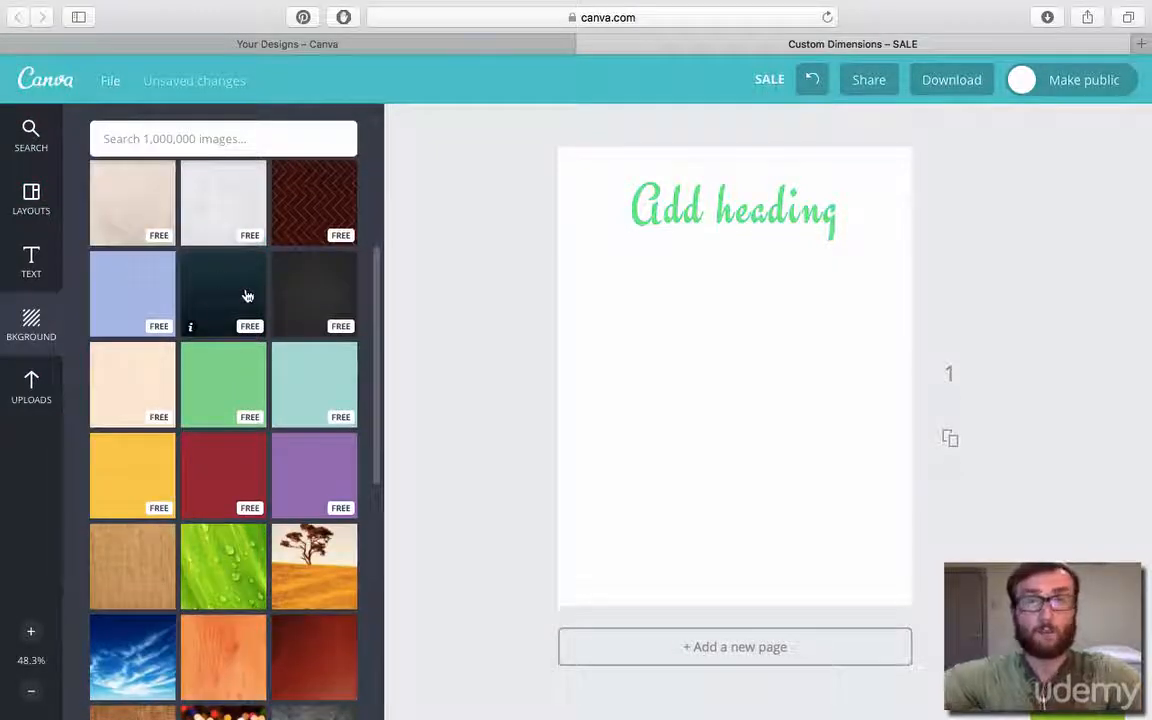
scroll(255, 397, down, 1)
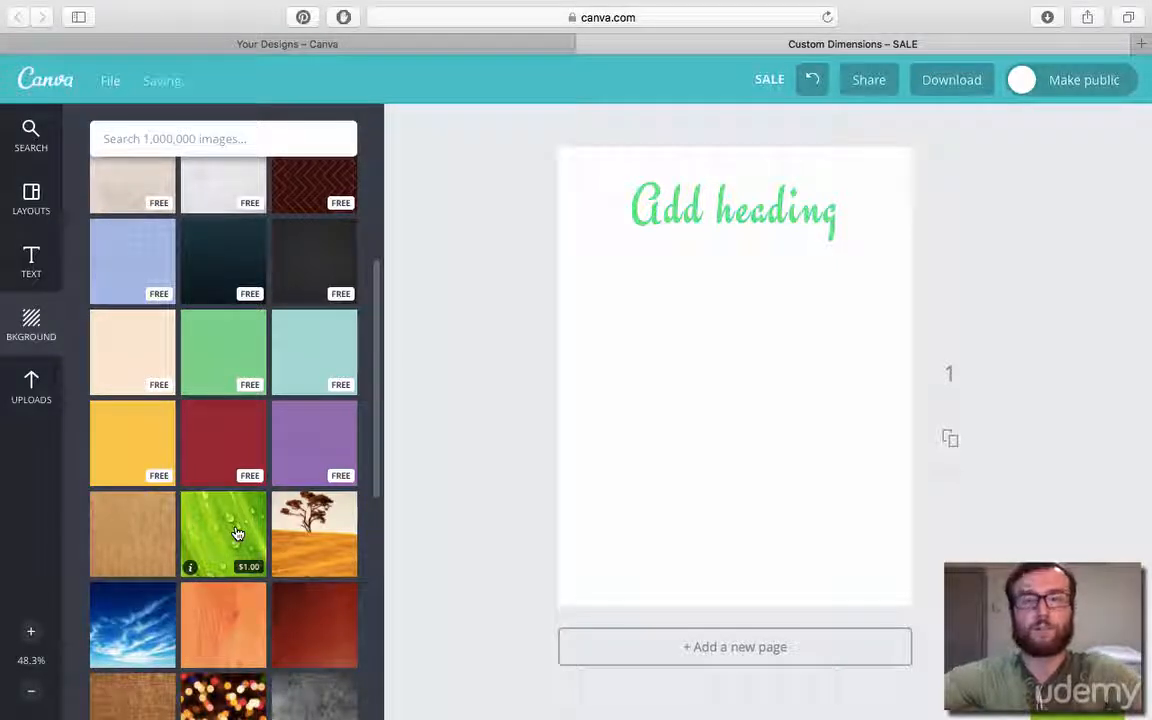
scroll(236, 535, down, 1)
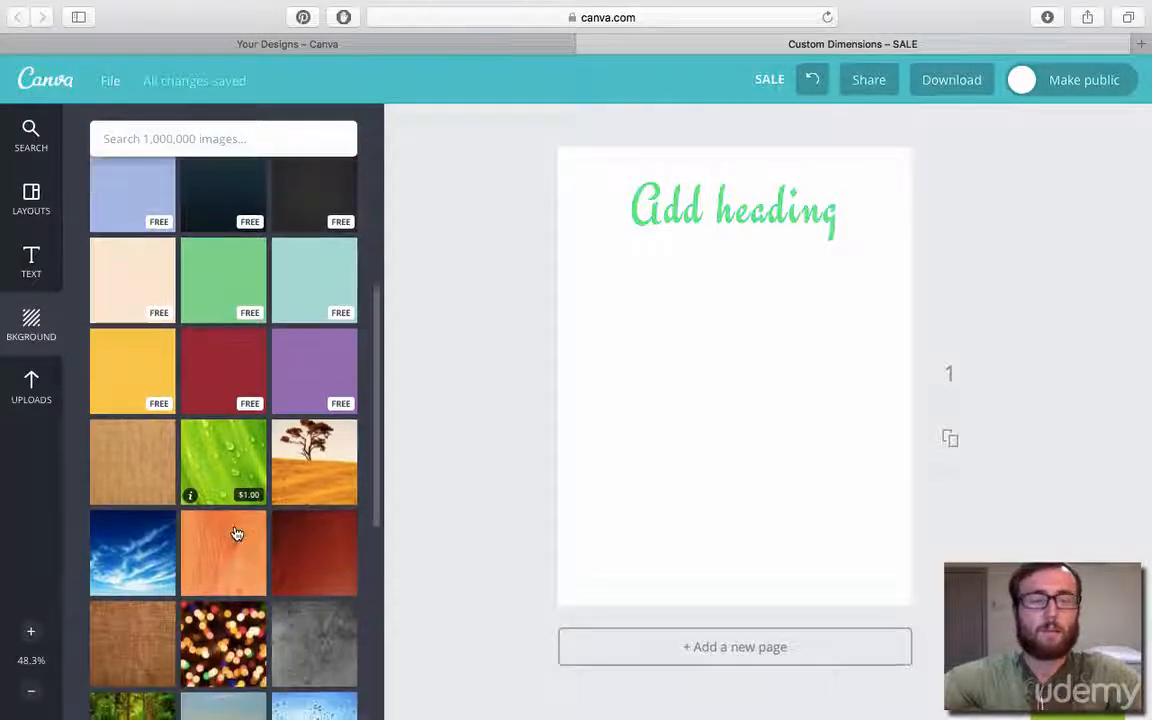
scroll(236, 535, up, 4)
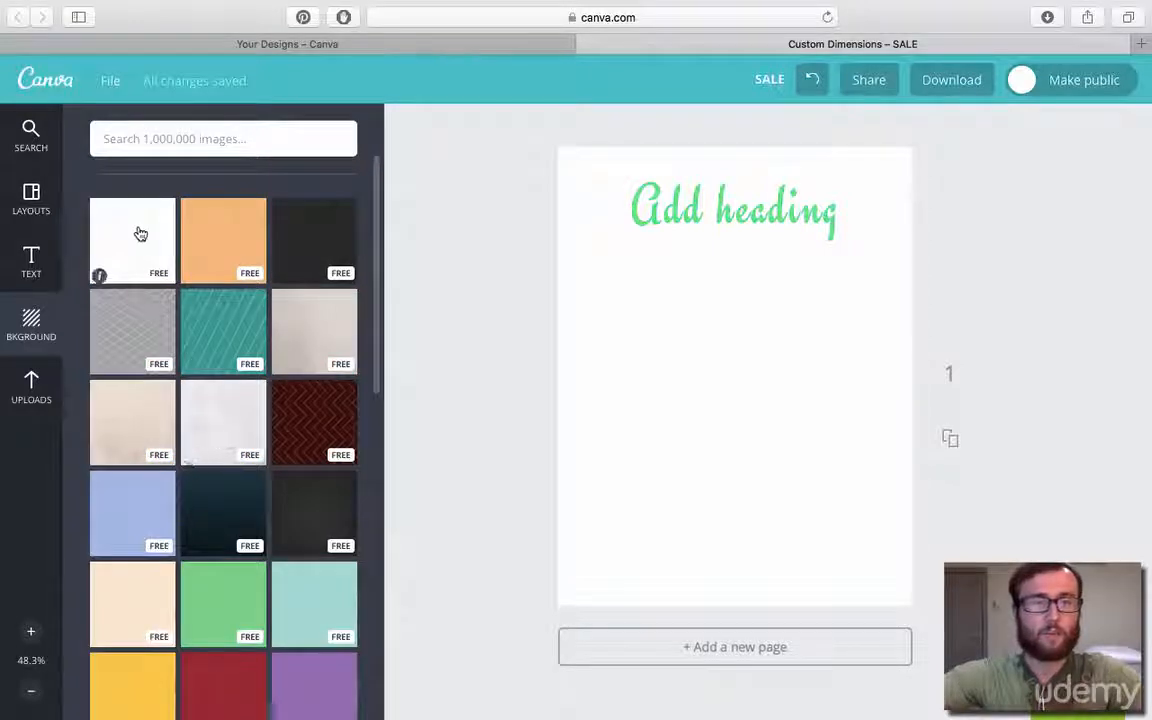
click(140, 234)
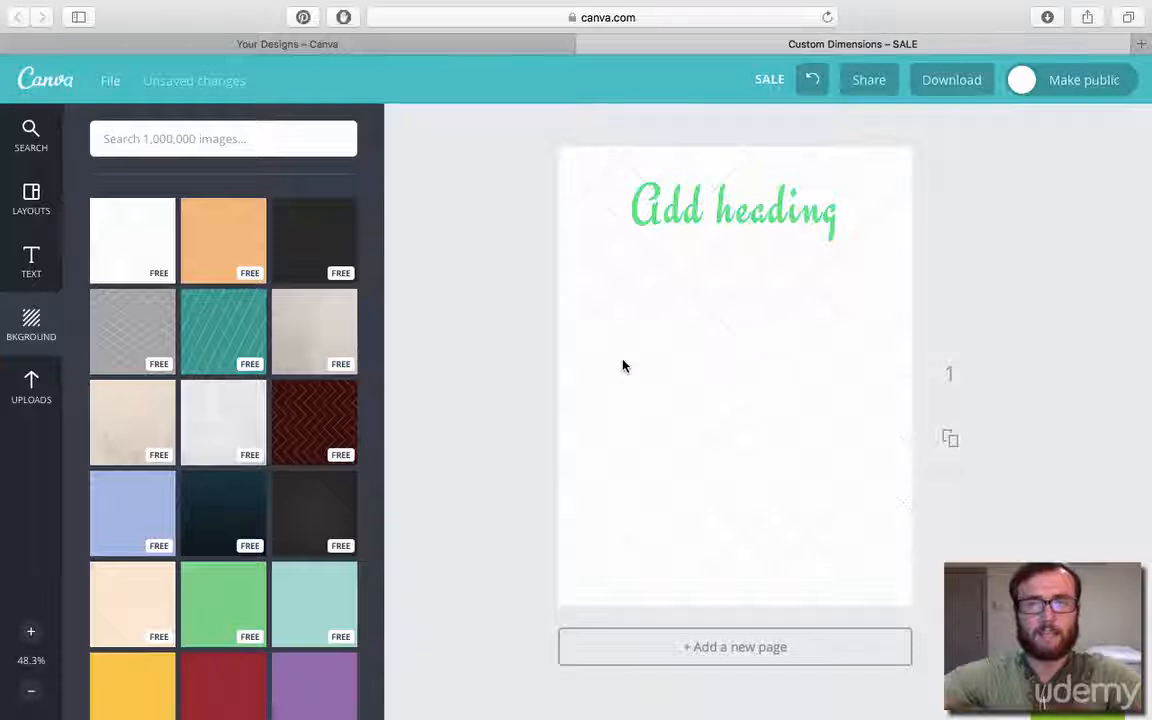
click(327, 325)
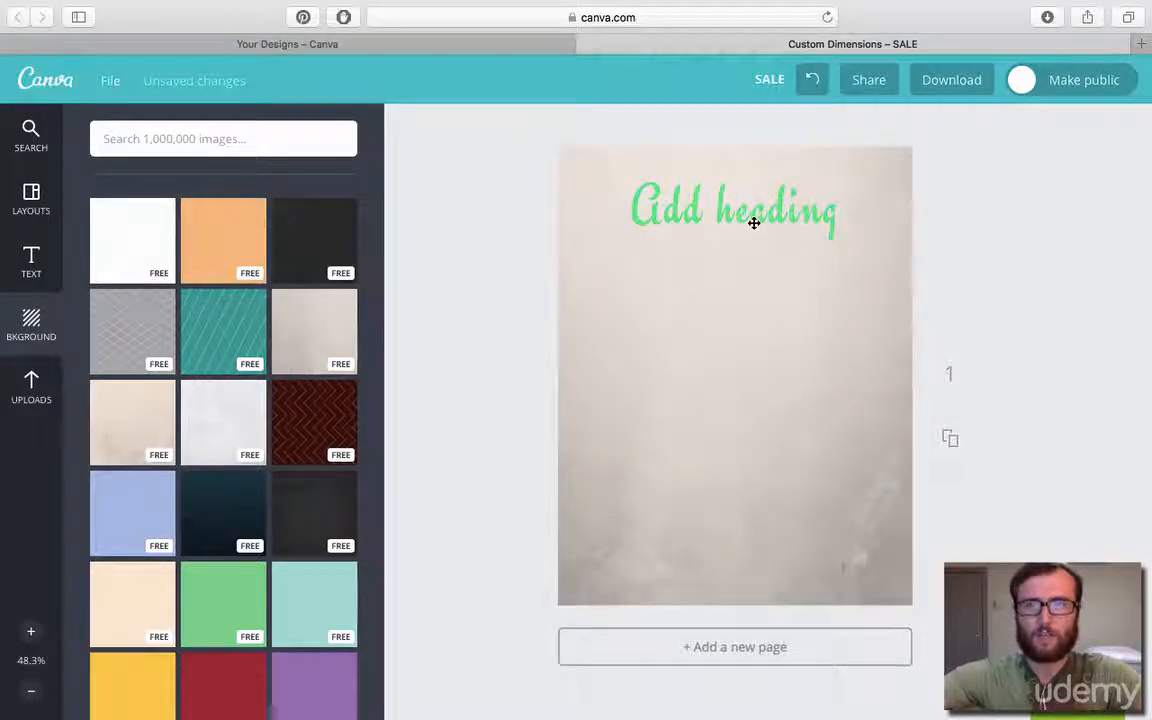
Change the heading's font to Londrina Shadow.
click(754, 223)
click(660, 130)
scroll(690, 320, down, 5)
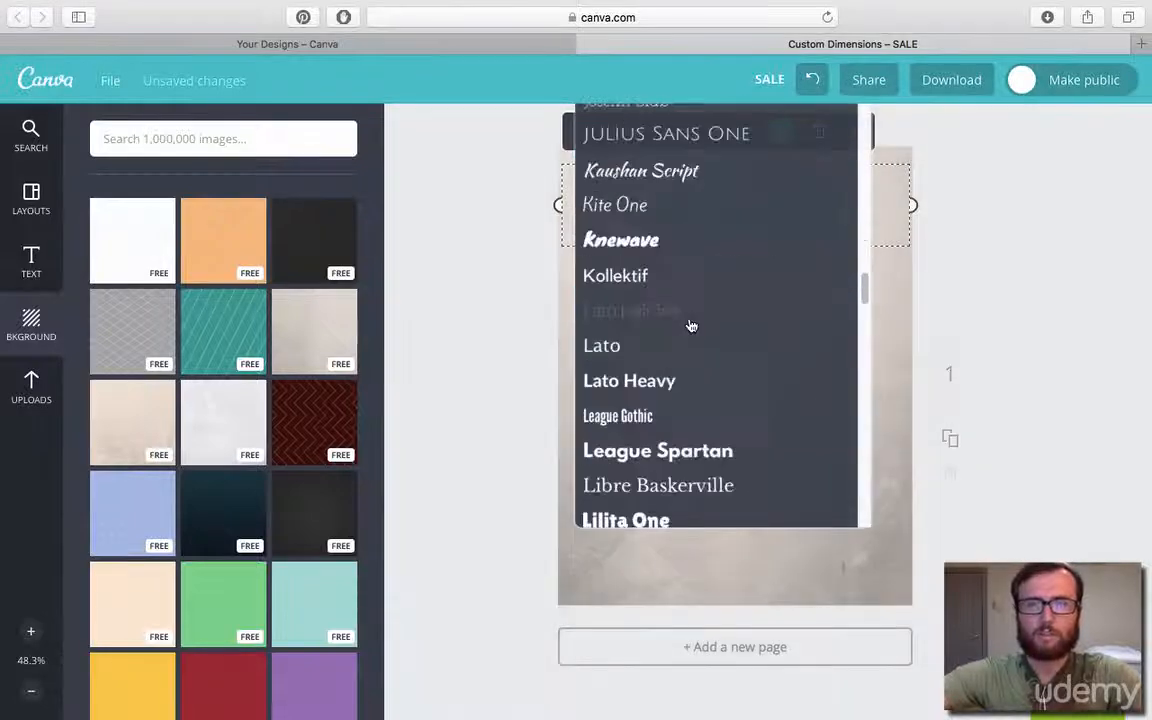
scroll(690, 325, down, 6)
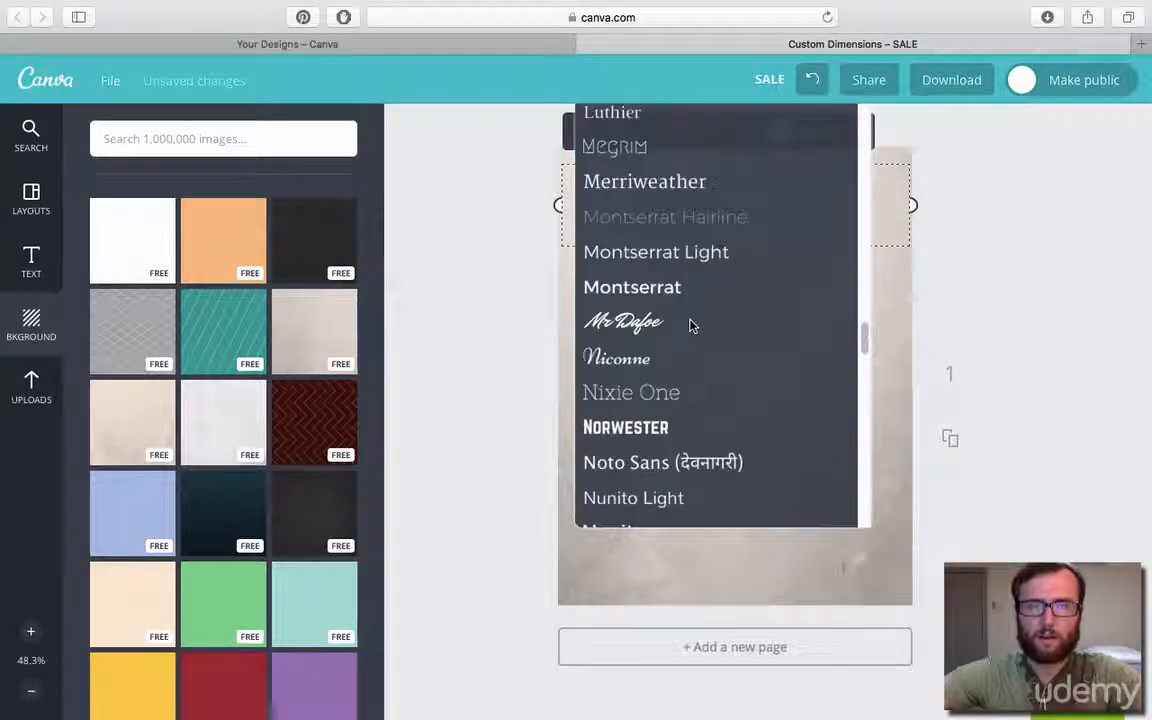
scroll(690, 325, up, 5)
click(676, 334)
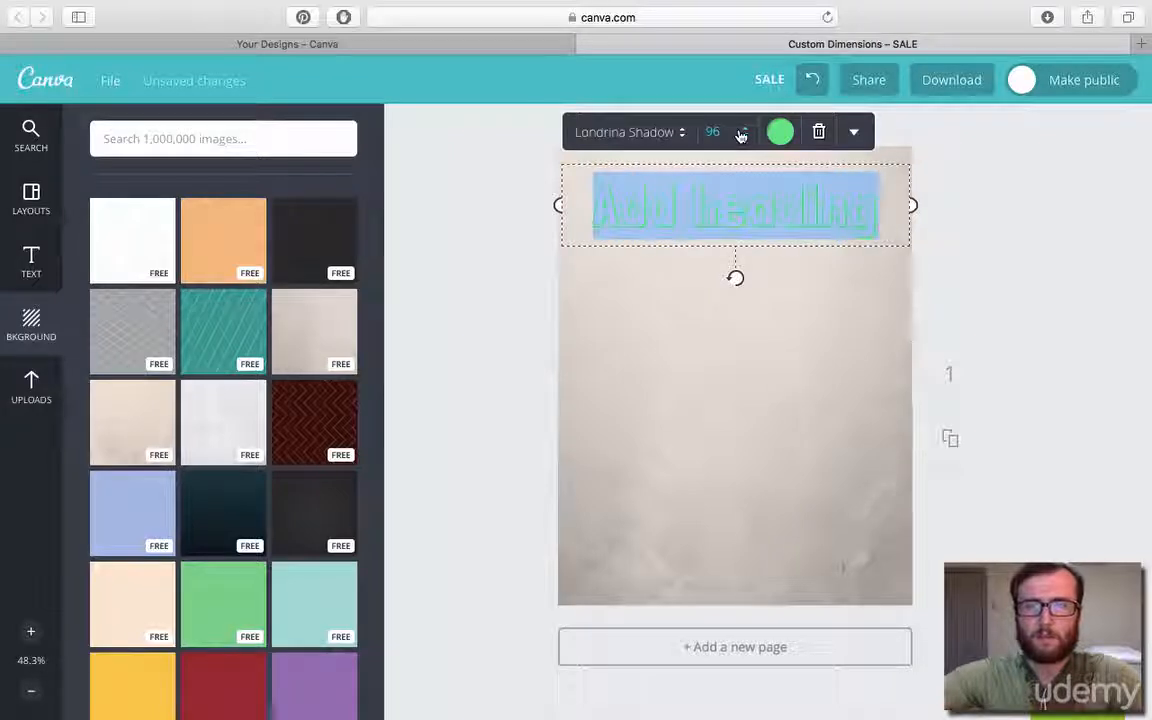
Color the heading black and deselect it.
click(780, 132)
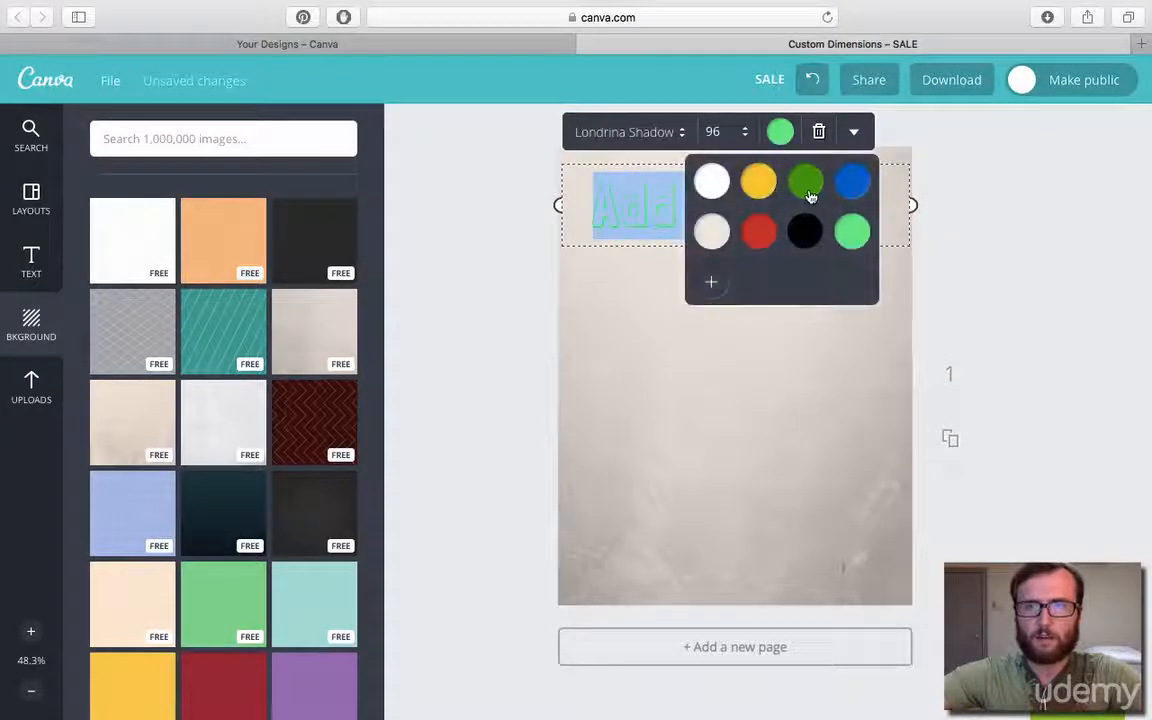
click(805, 234)
click(1010, 278)
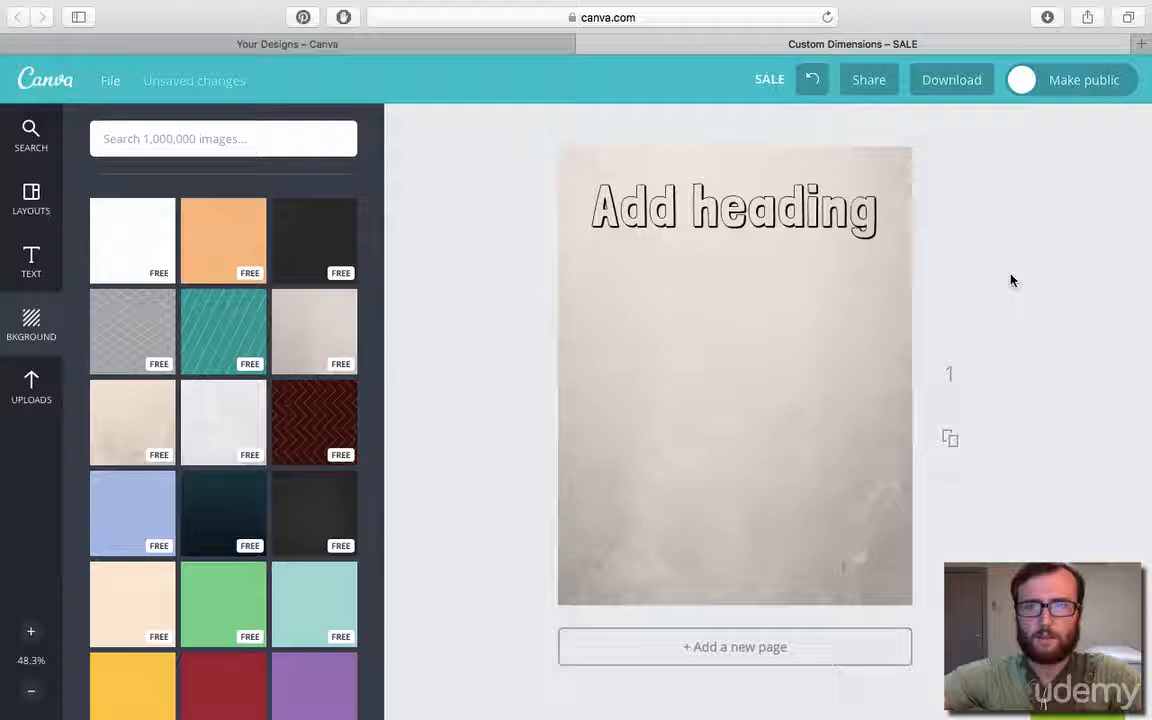
Replace the heading text with "Welcome!" and deselect it.
double_click(761, 210)
text(Welcome!)
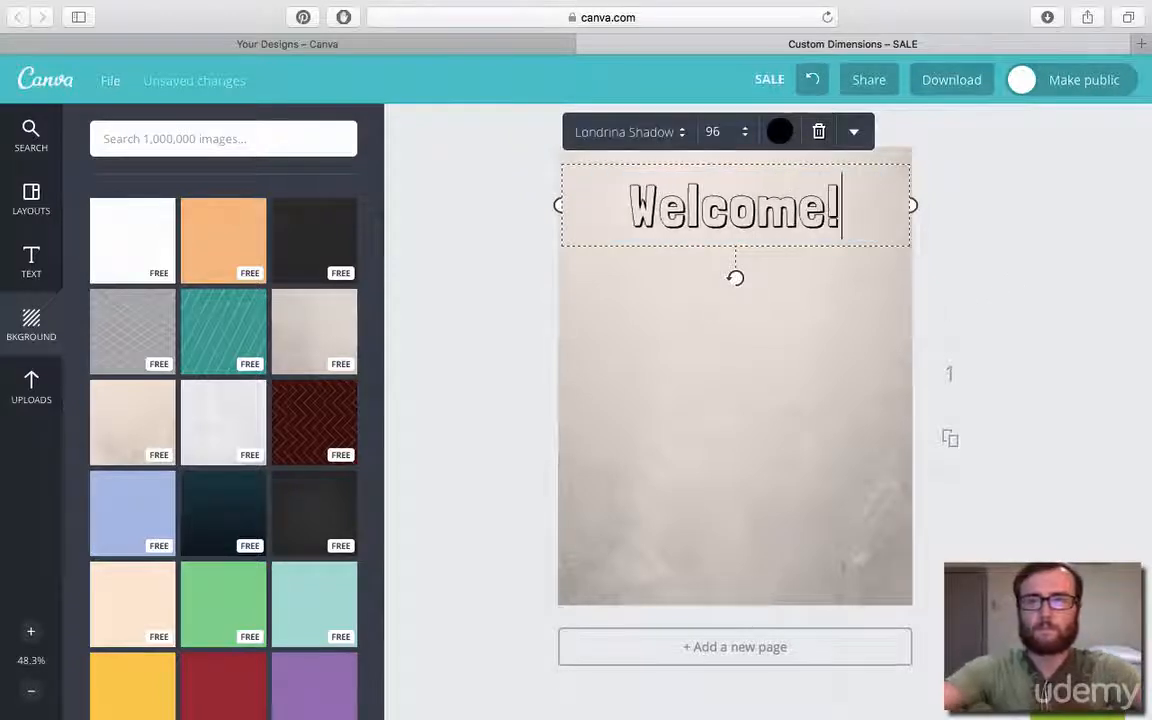
click(1070, 249)
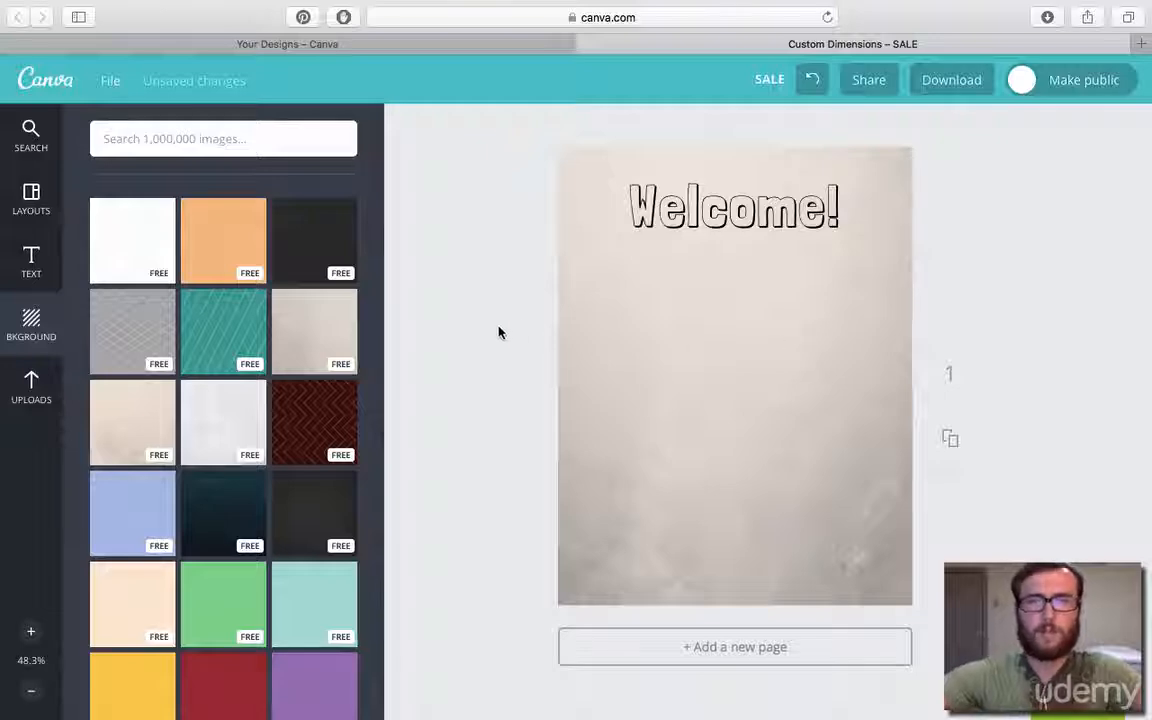
Try the free charcoal background on the page, then the paid teal water-with-bubbles photo.
scroll(229, 478, down, 5)
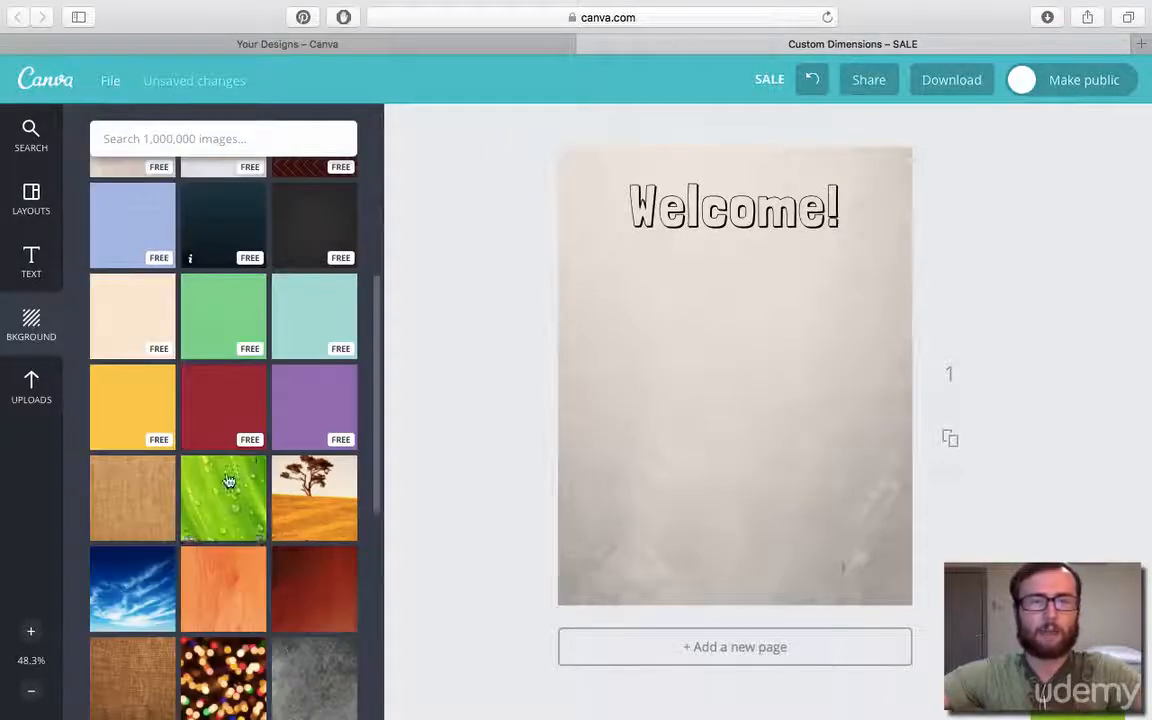
scroll(285, 406, up, 1)
click(324, 281)
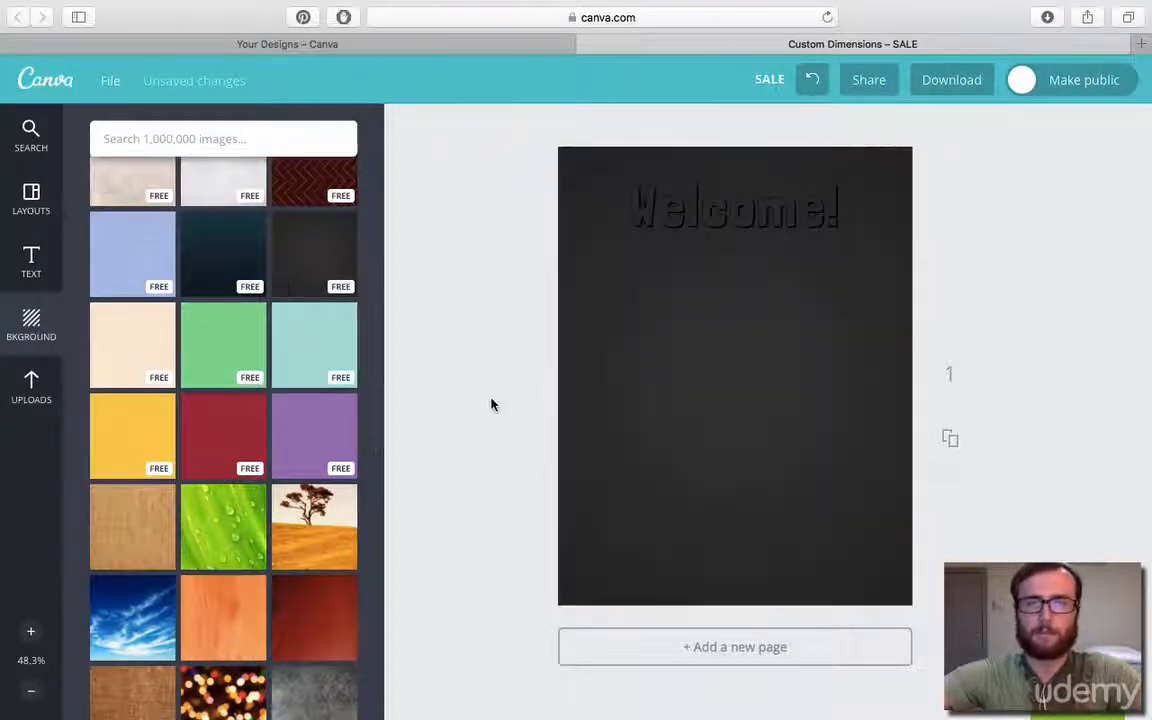
click(670, 352)
scroll(294, 513, down, 10)
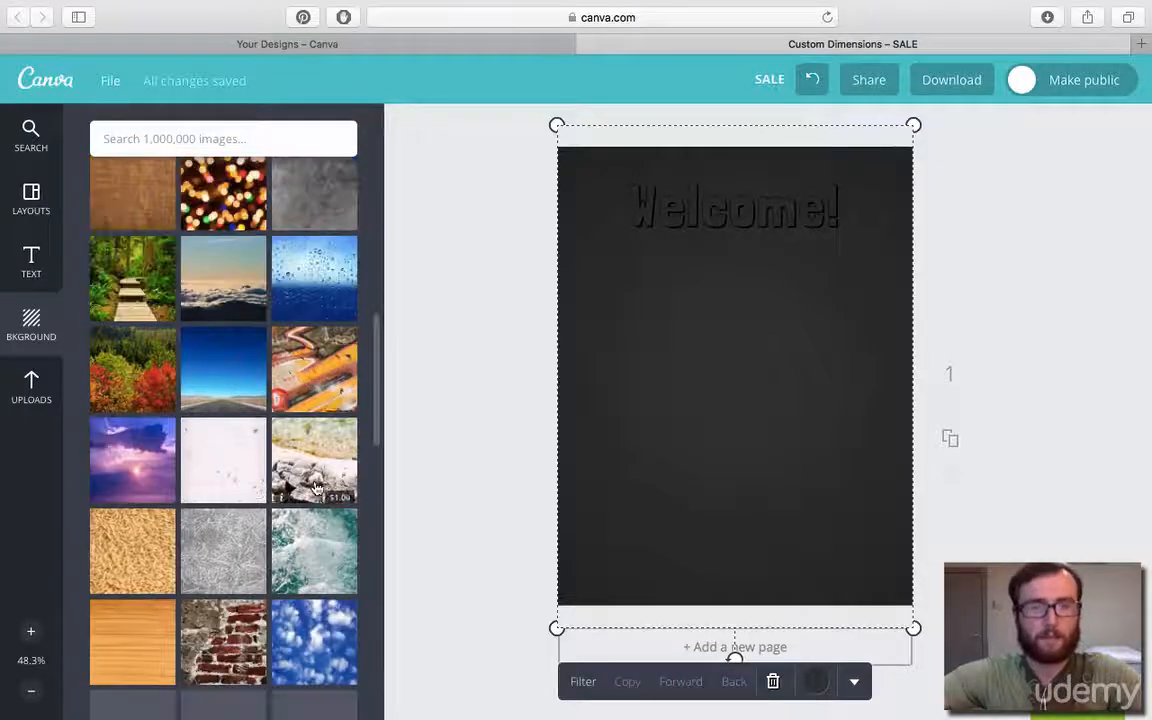
click(354, 512)
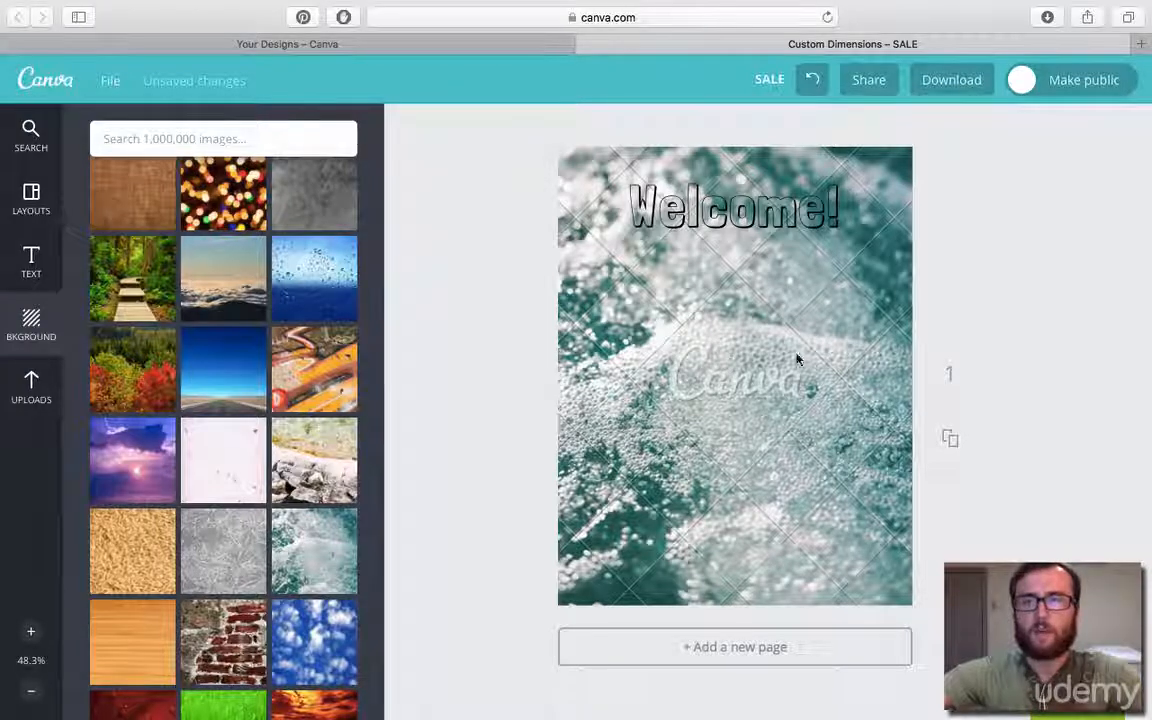
Request a high-quality PNG download to view the premium element purchase options, then dismiss the payment dialog.
click(958, 92)
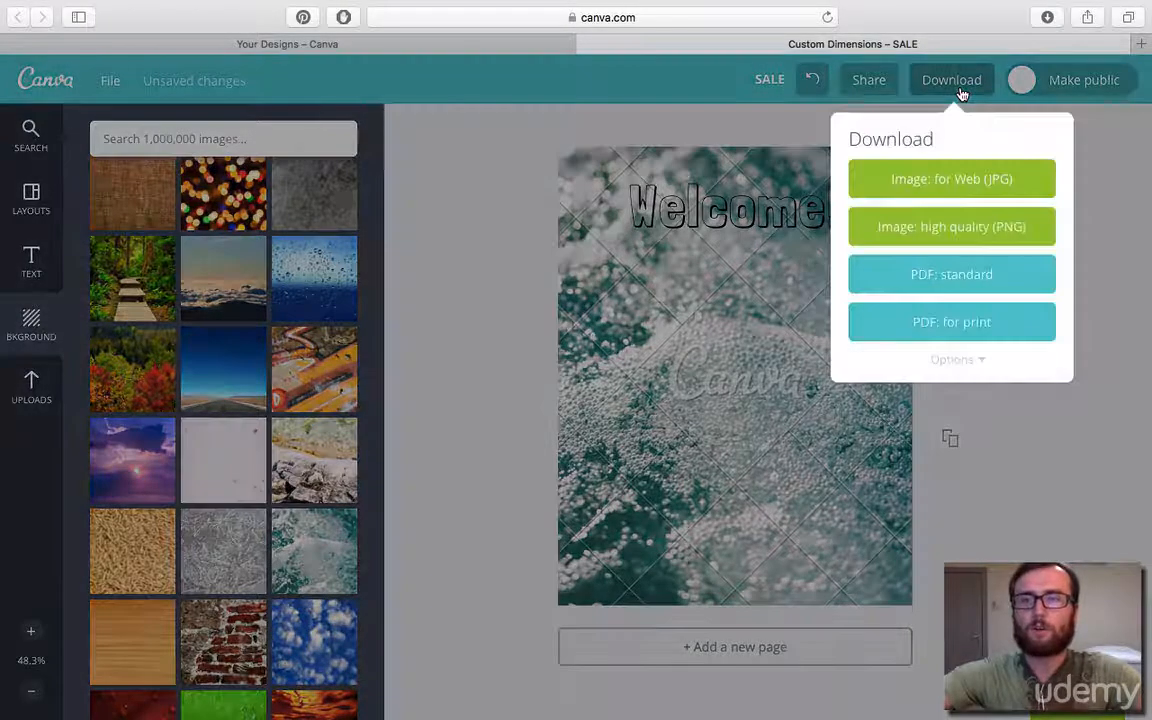
click(956, 229)
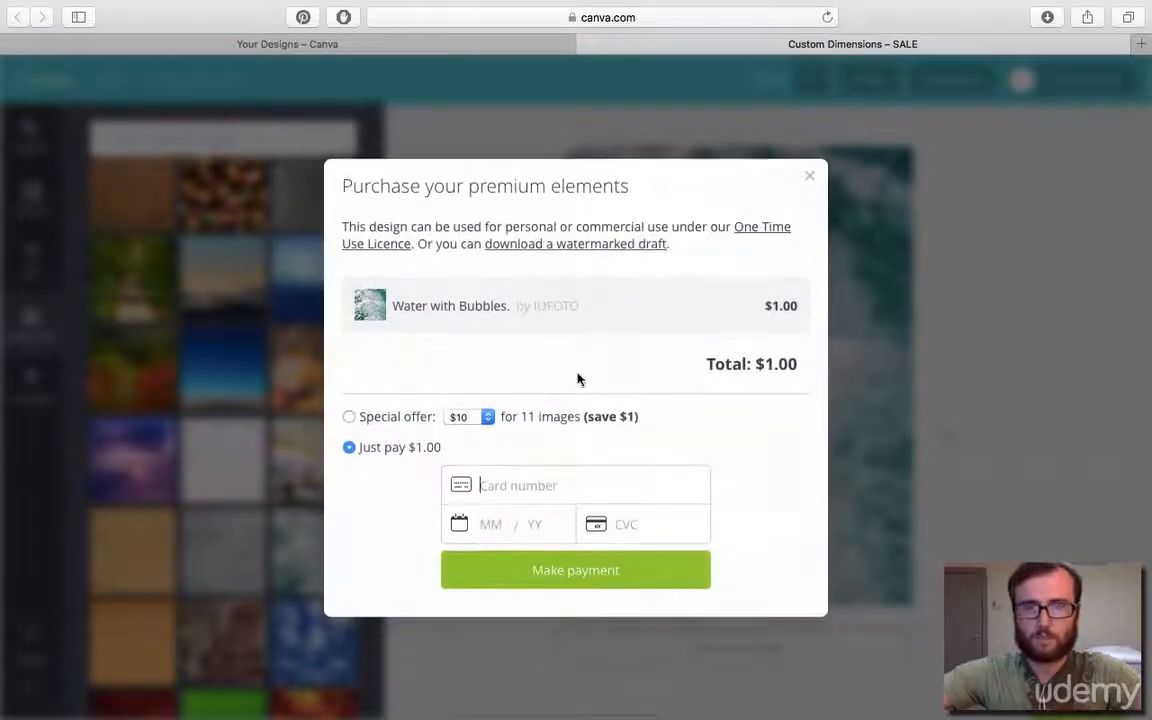
click(812, 180)
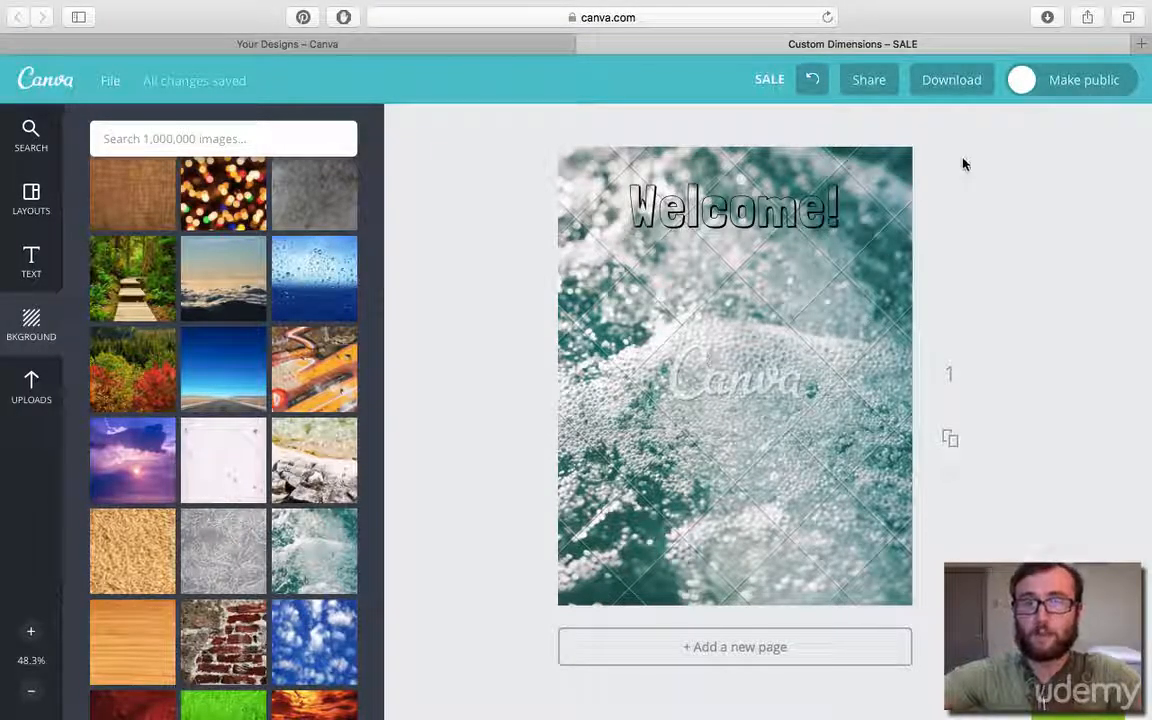
Review the download formats and page options, turn on publishing with crop marks and bleed, and close them without downloading.
click(944, 89)
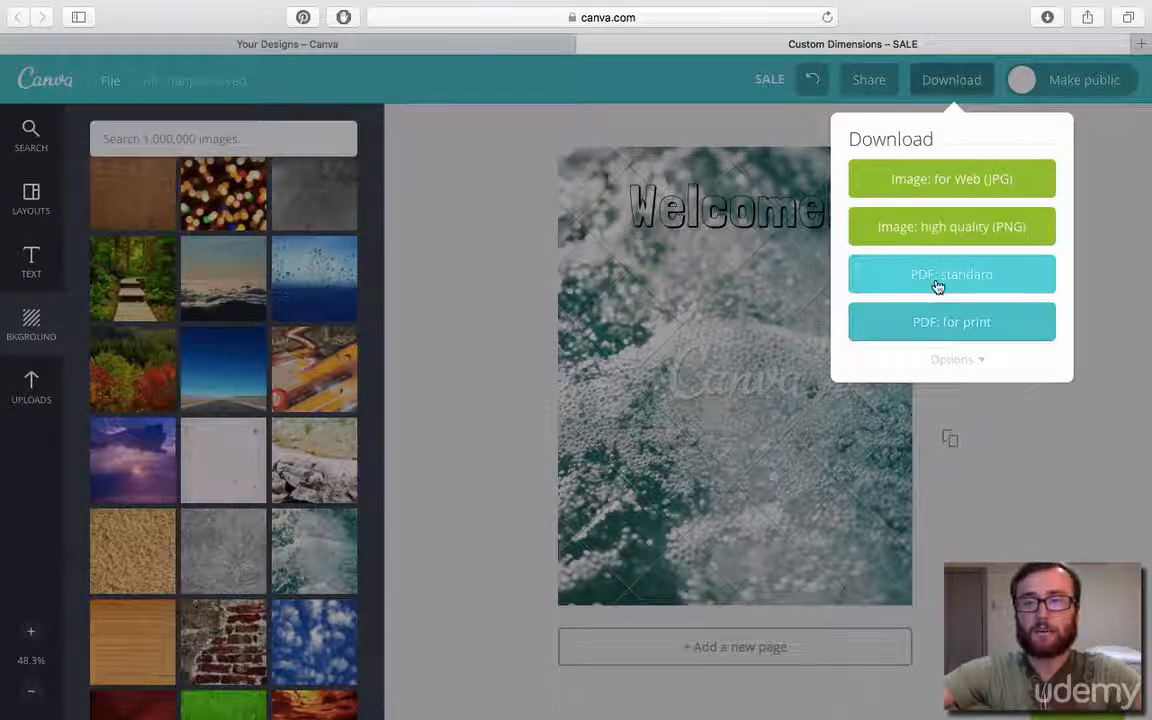
click(981, 361)
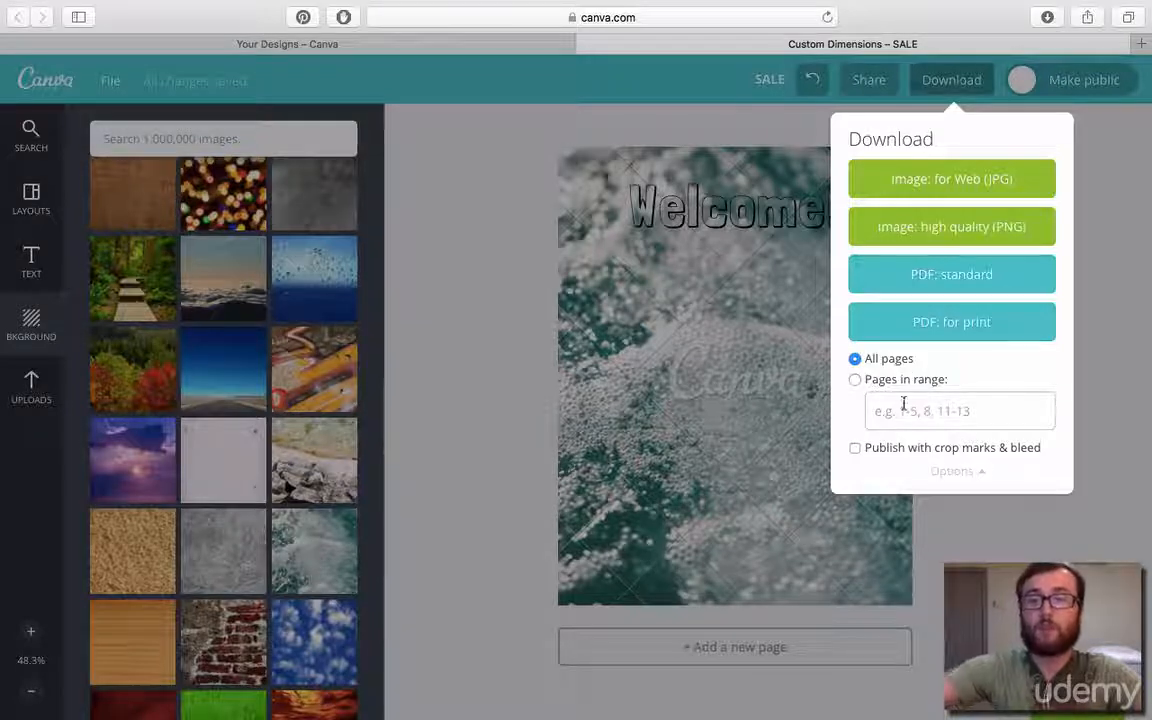
click(855, 449)
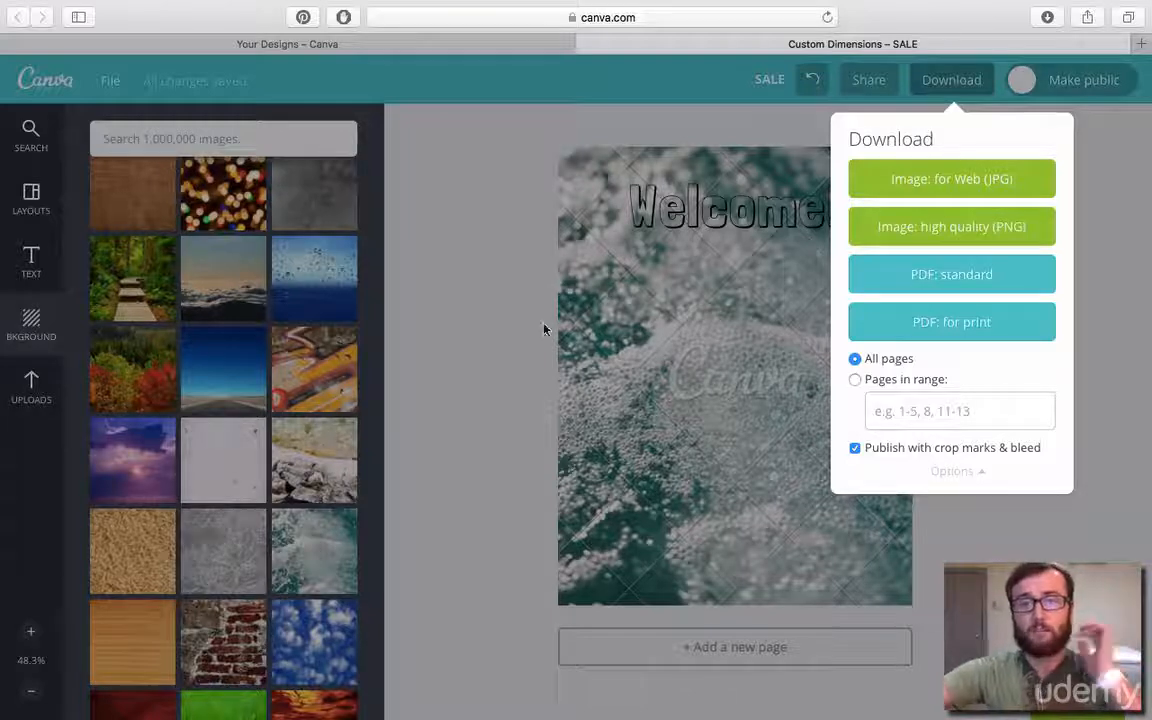
click(458, 309)
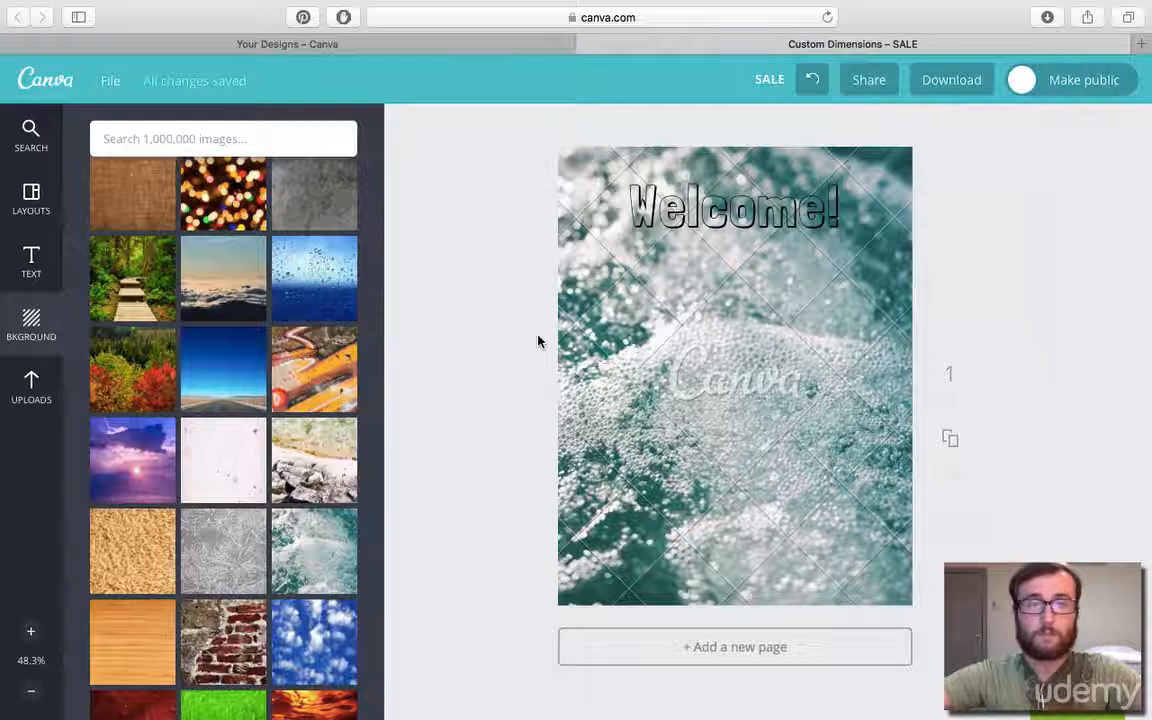
Replace the water photo background with the free grayish-beige textured background.
scroll(307, 375, up, 10)
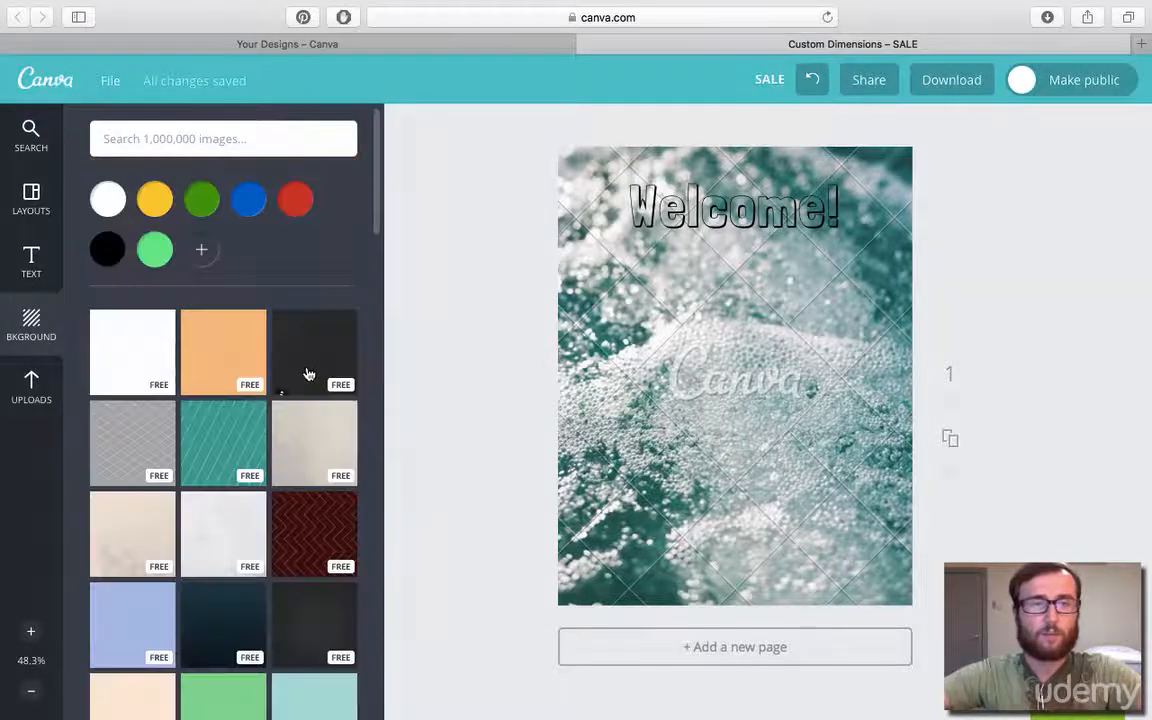
scroll(270, 445, down, 3)
scroll(265, 452, down, 1)
click(239, 435)
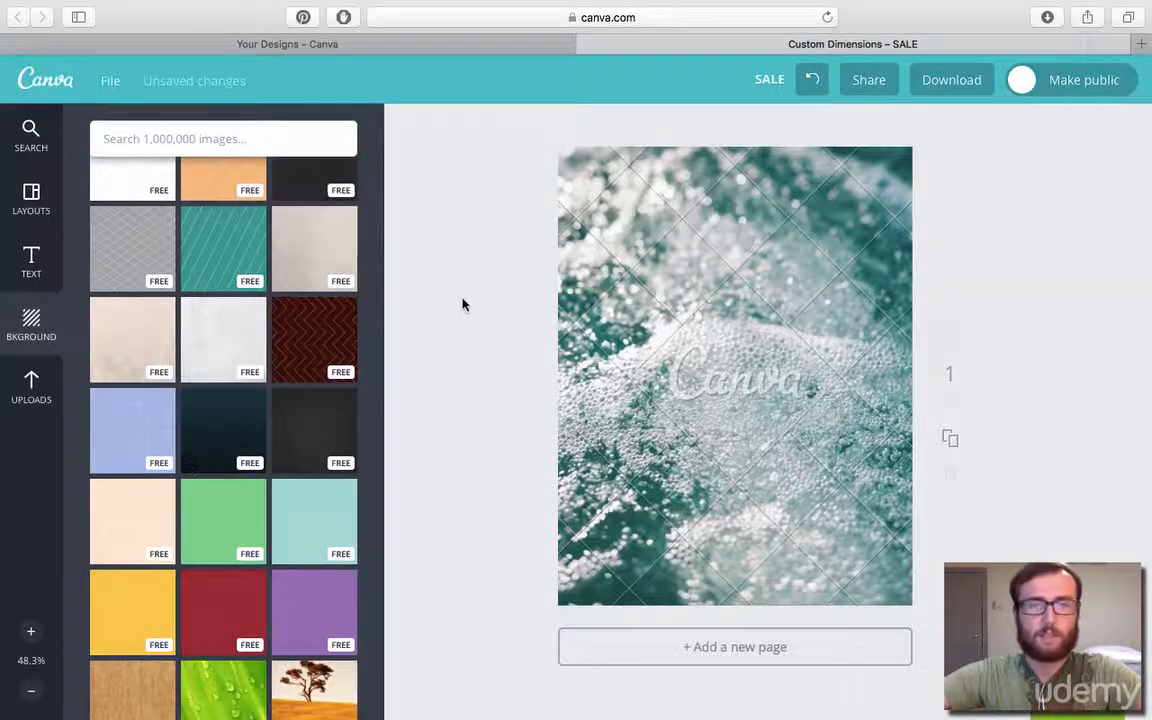
click(330, 262)
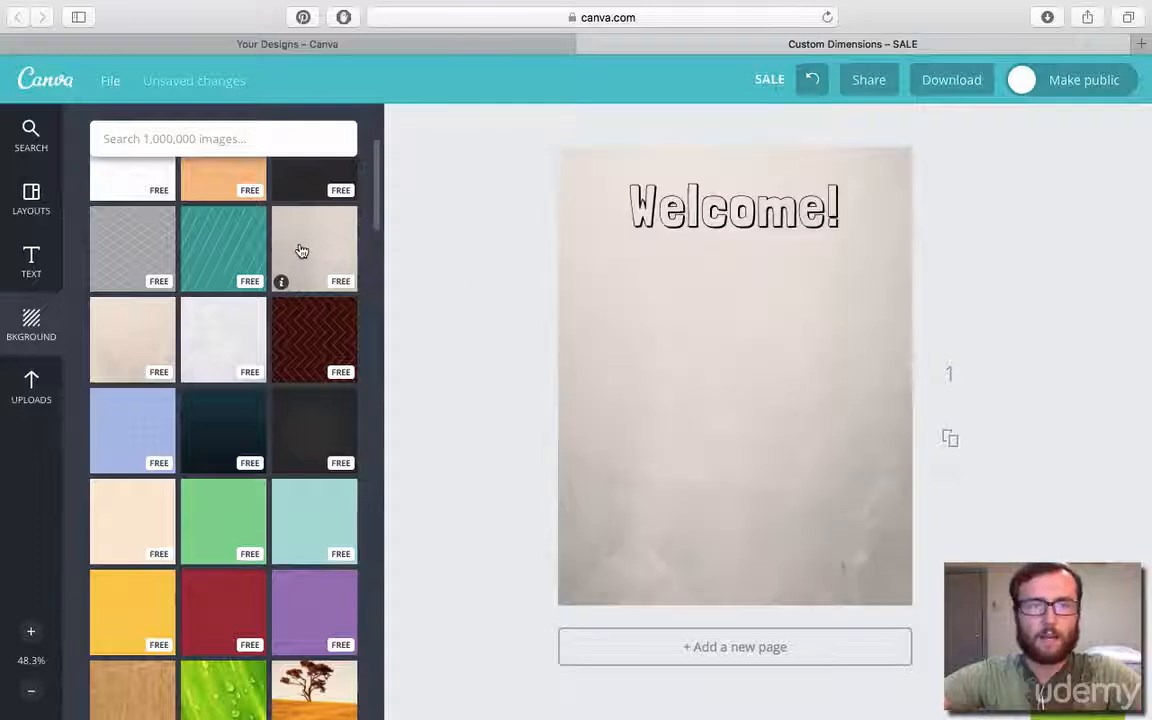
Upload google124.png from the Downloads folder as an own image.
click(35, 384)
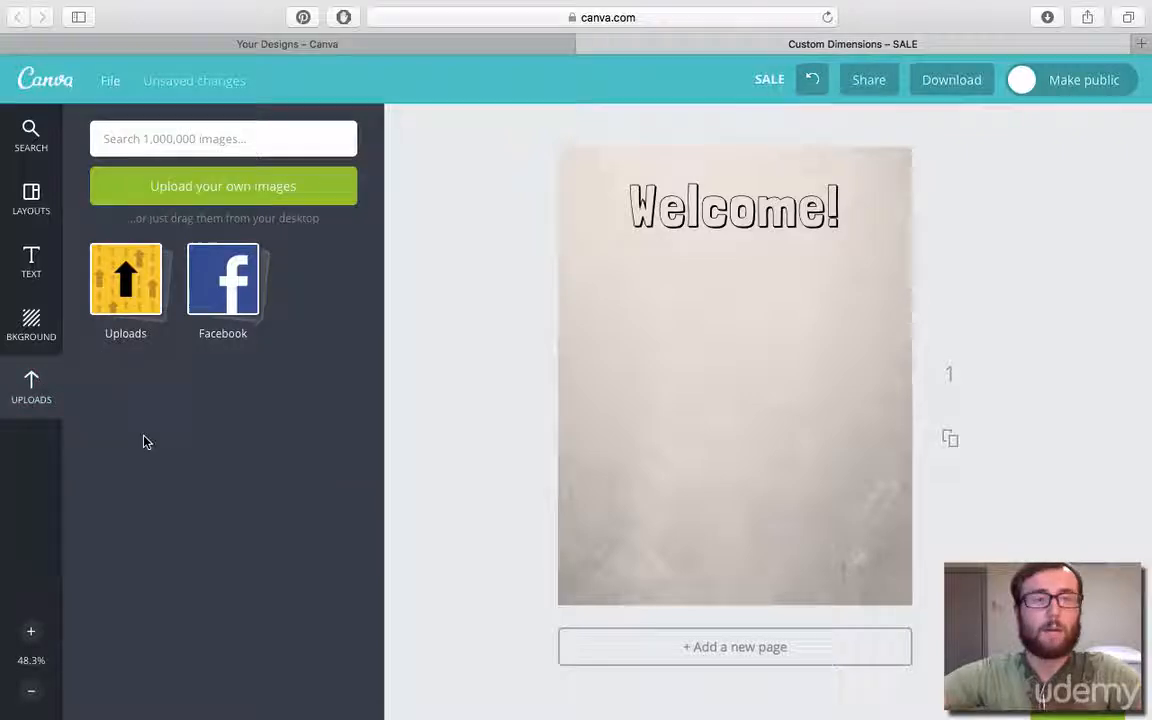
click(145, 300)
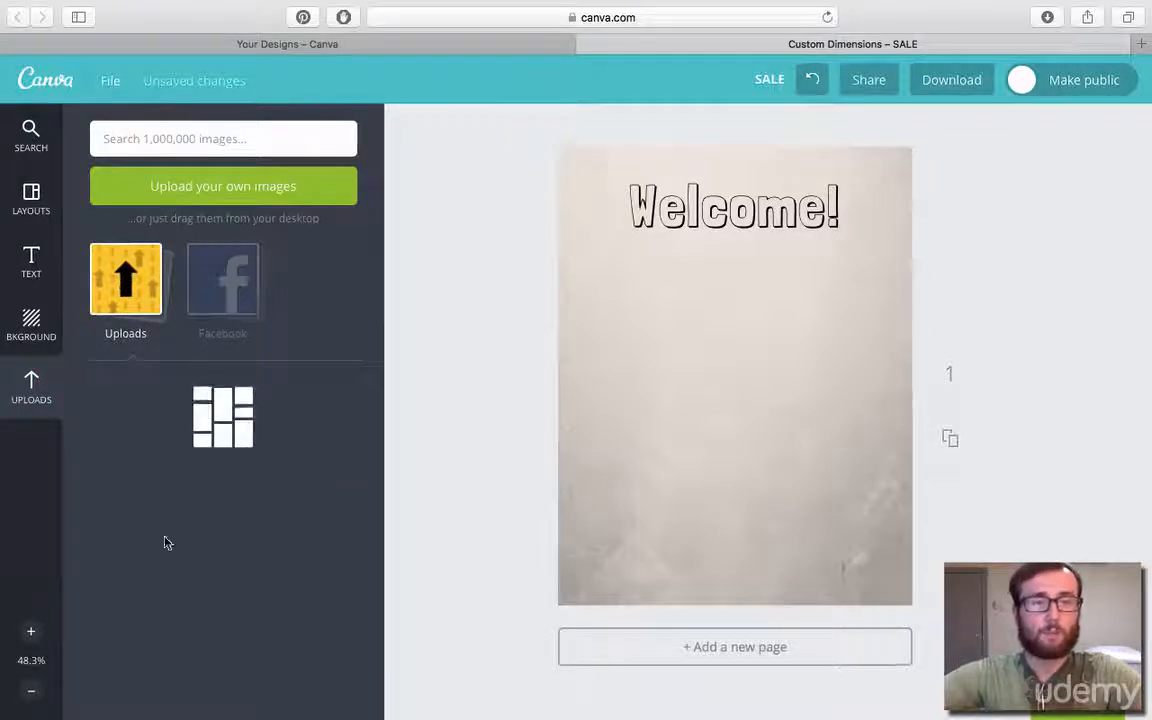
click(221, 292)
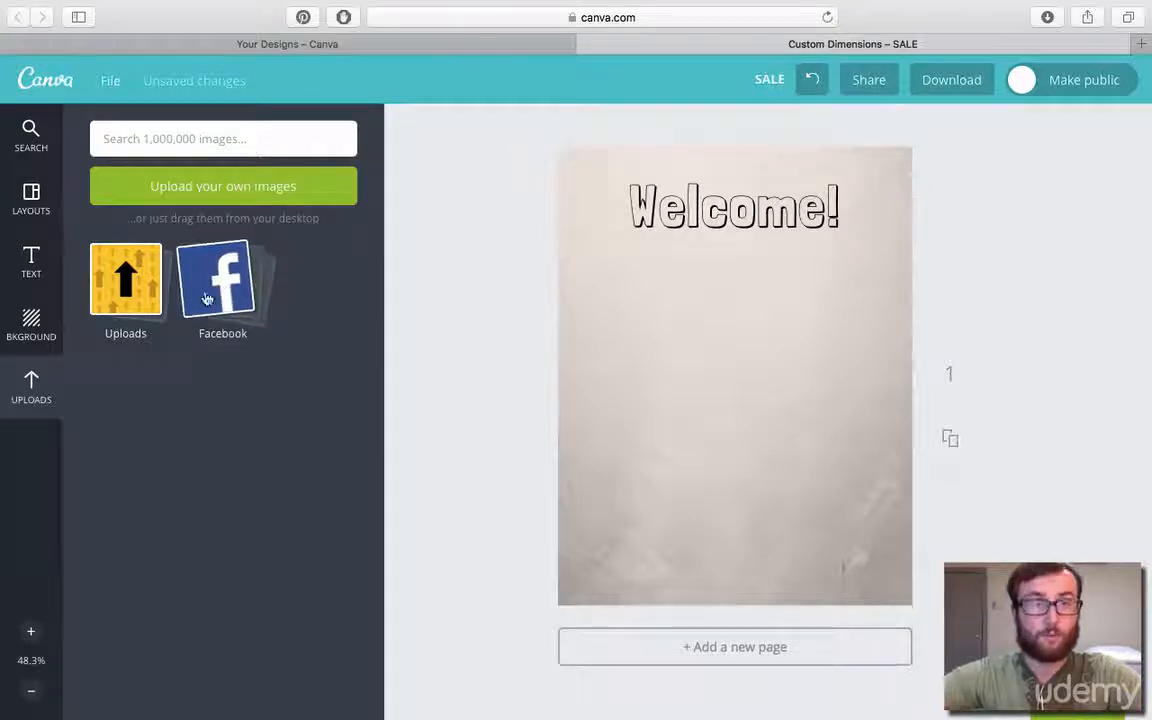
click(210, 190)
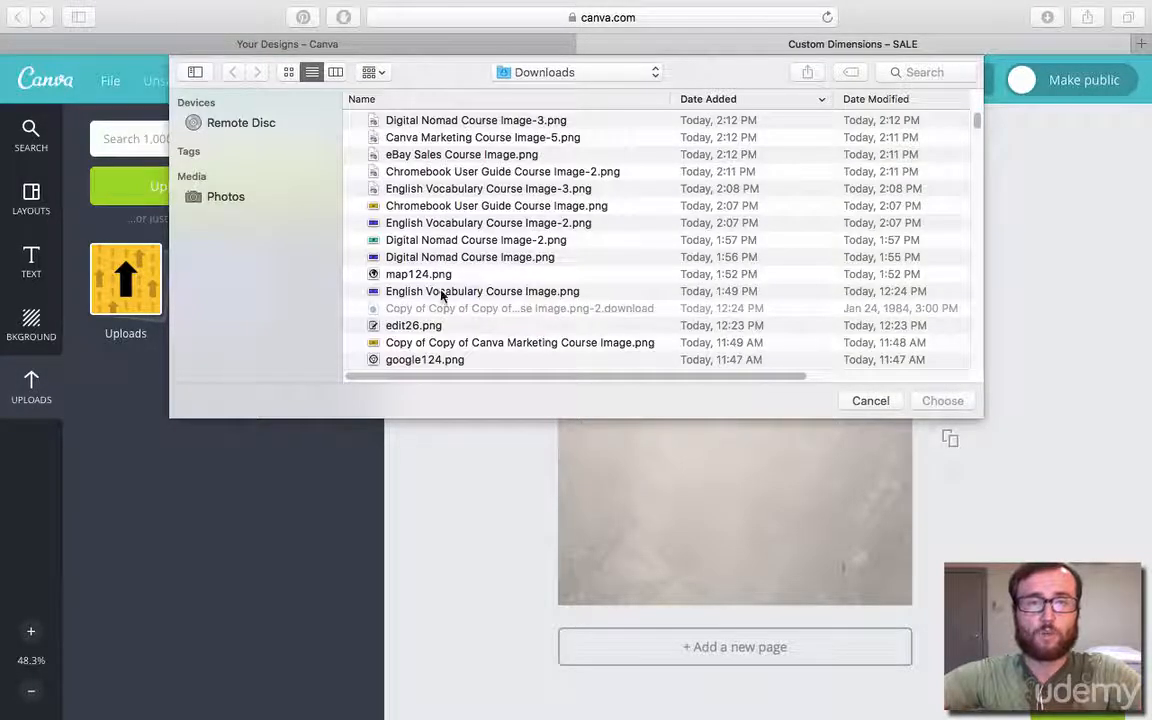
scroll(441, 293, down, 5)
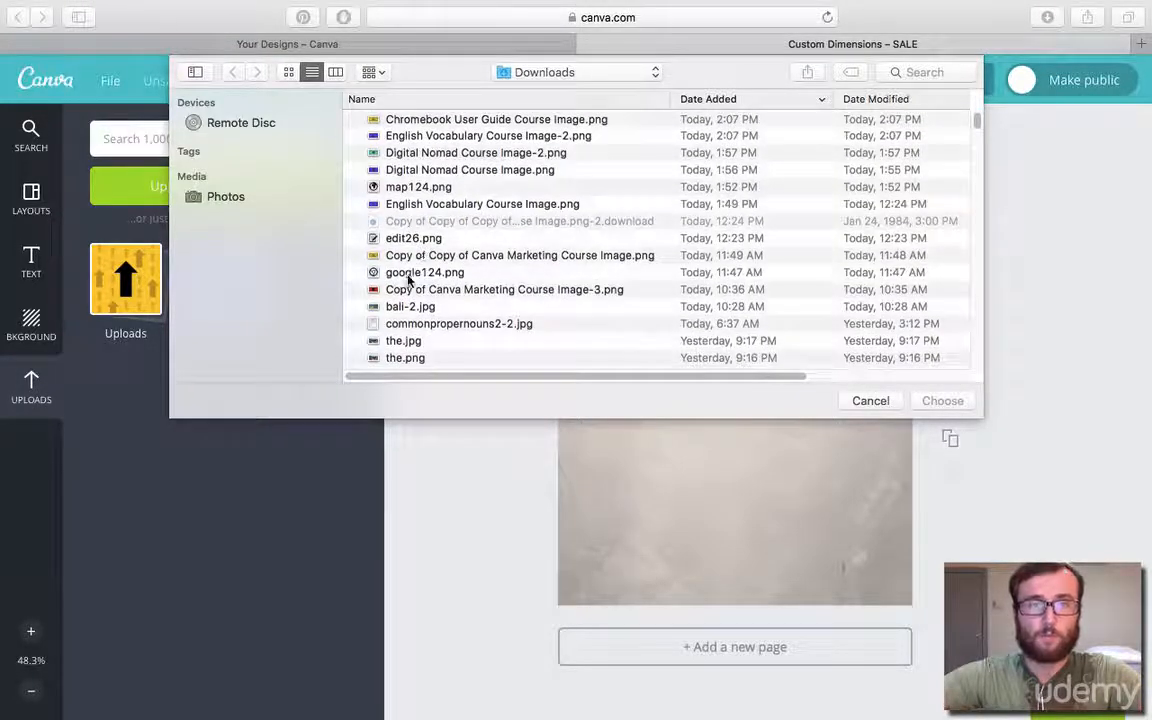
double_click(408, 274)
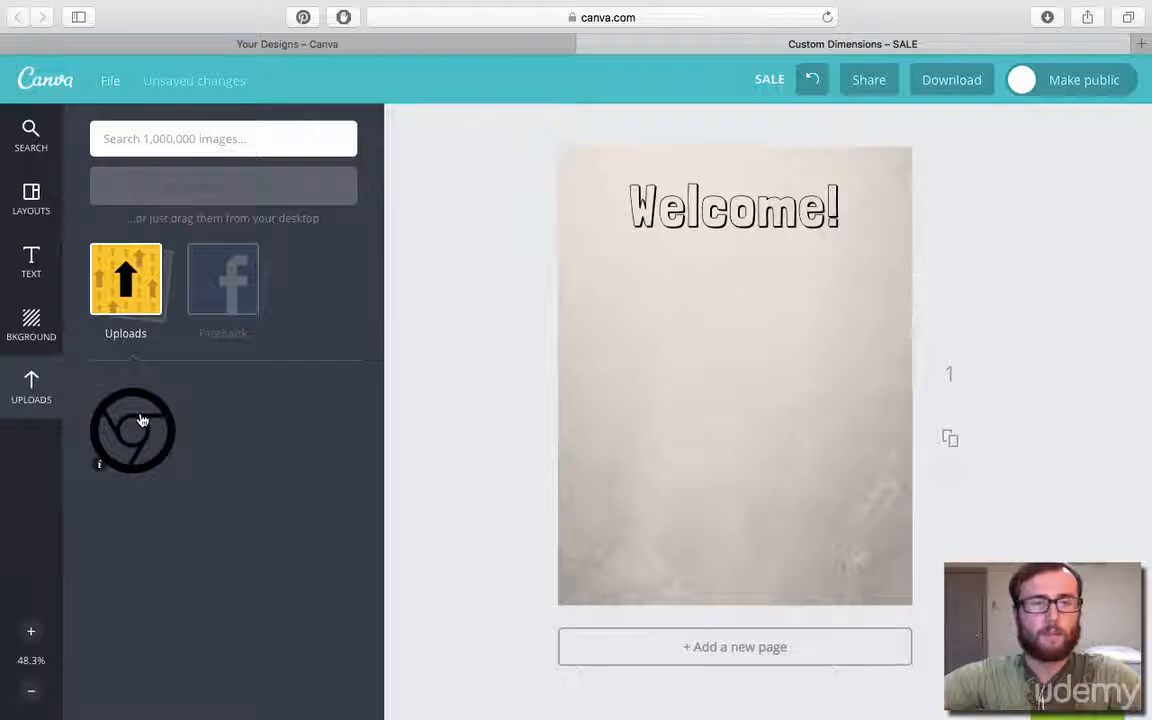
Add the uploaded Chrome logo to the page below the heading, and delete the image from the uploads.
click(100, 425)
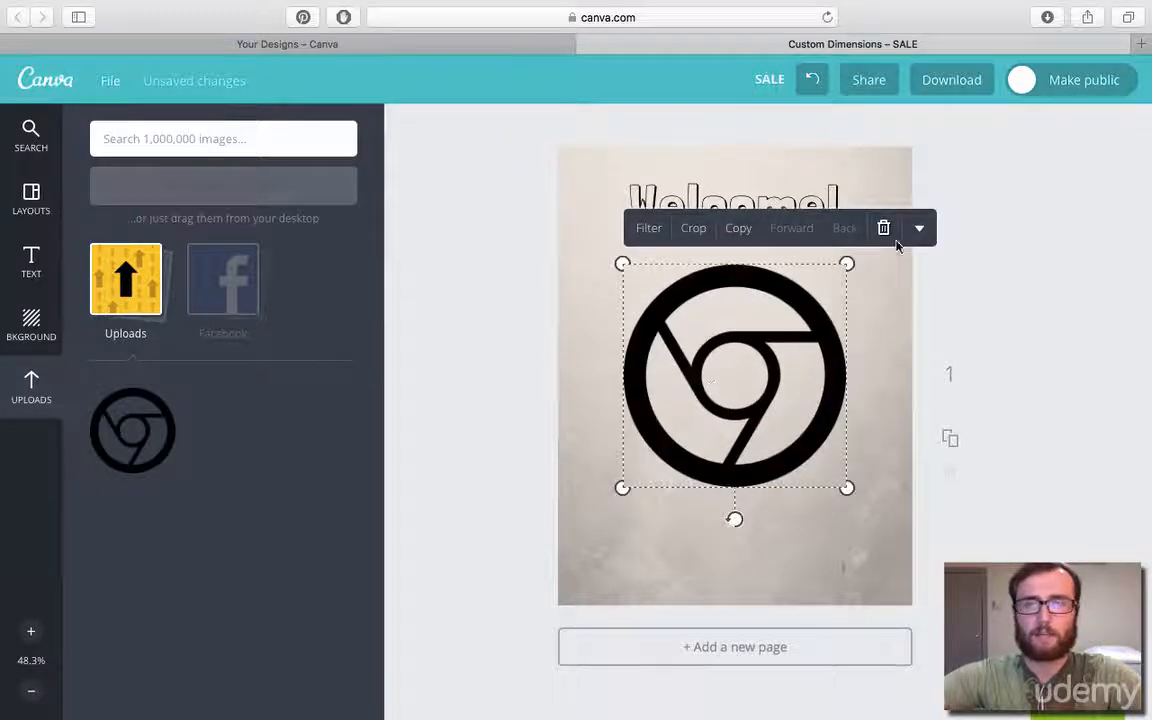
click(1028, 265)
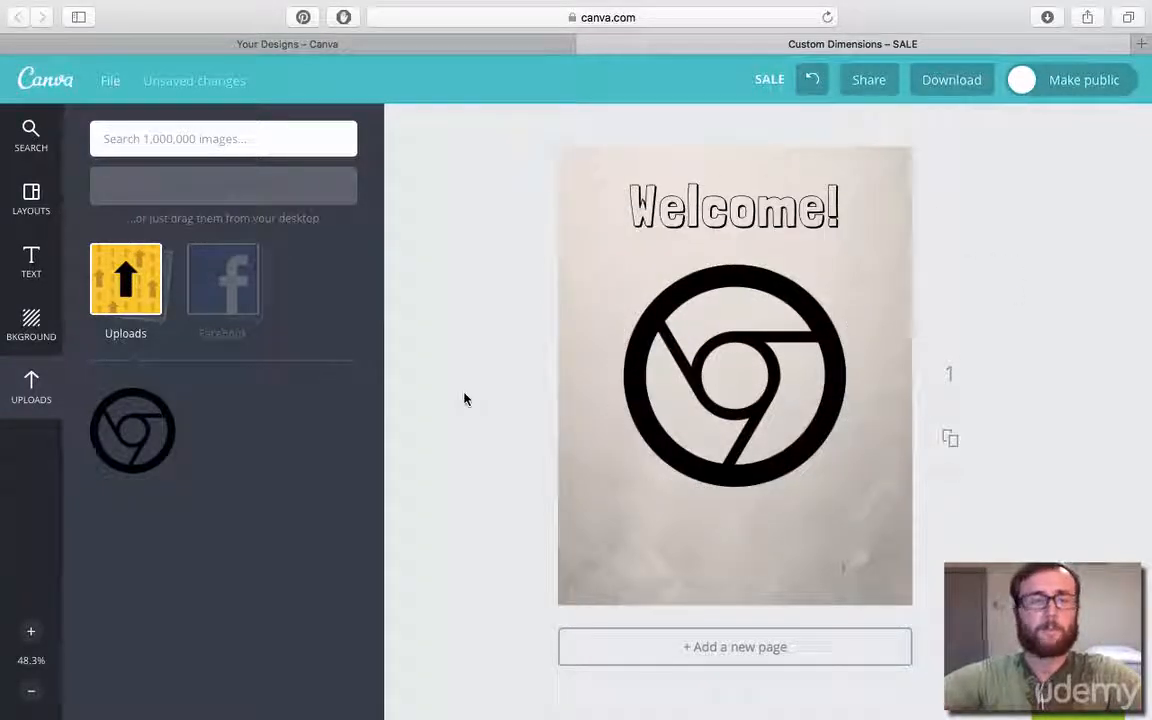
click(99, 464)
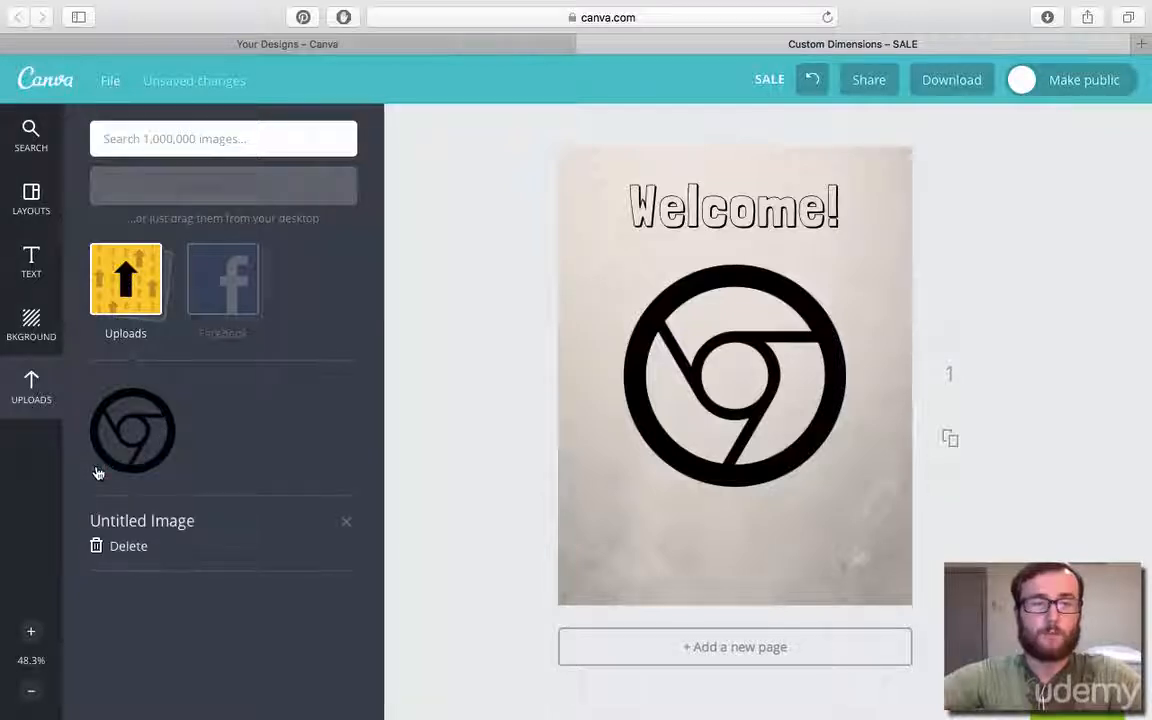
click(136, 548)
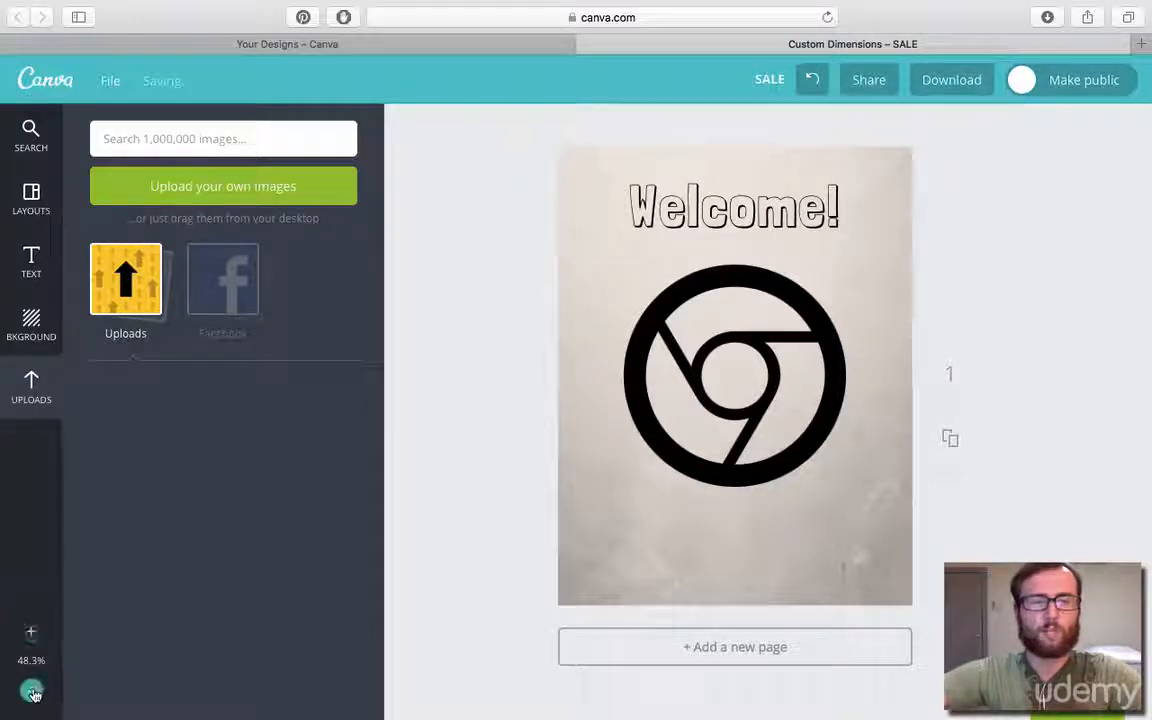
Zoom in to 200% to examine the heading and logo up close, and return to 50% to see the whole page.
click(31, 634)
click(31, 632)
click(31, 632)
scroll(563, 452, up, 5)
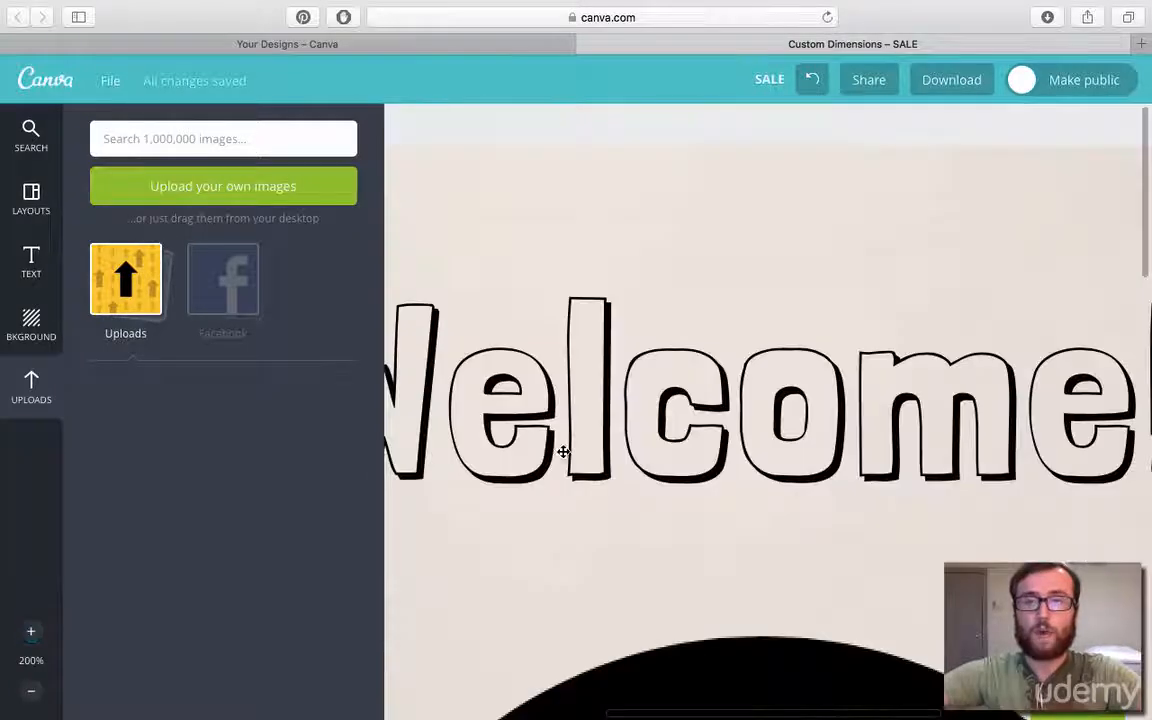
scroll(565, 452, down, 5)
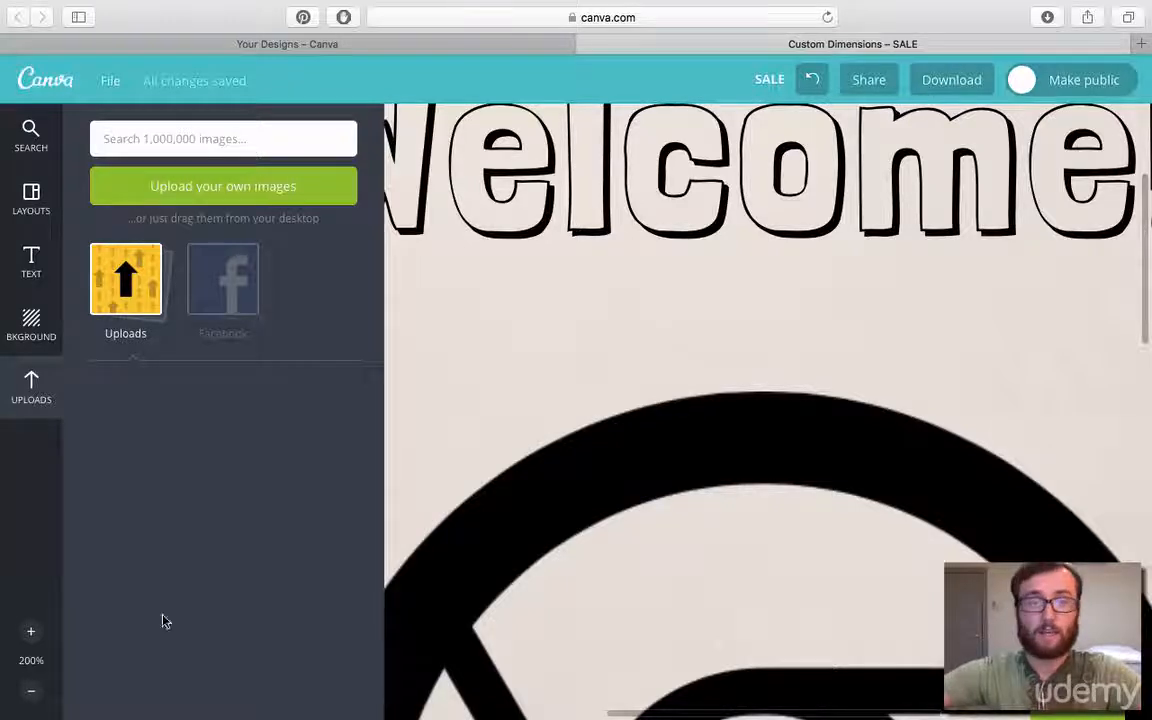
click(34, 690)
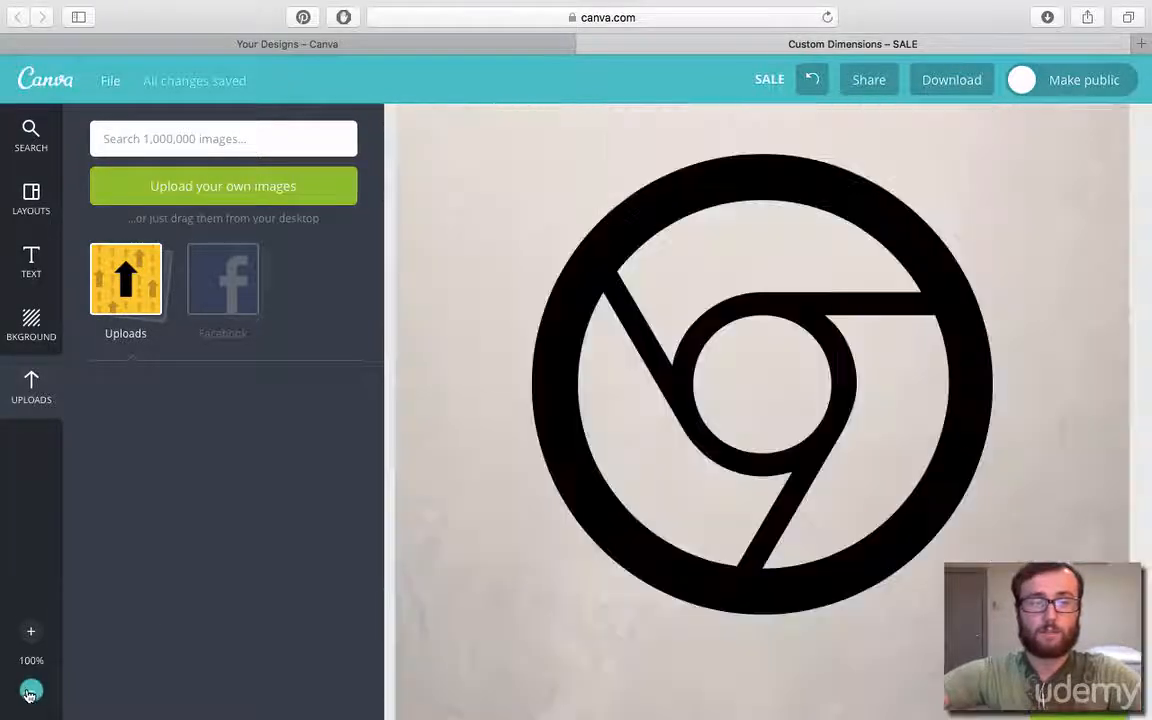
click(32, 692)
click(31, 692)
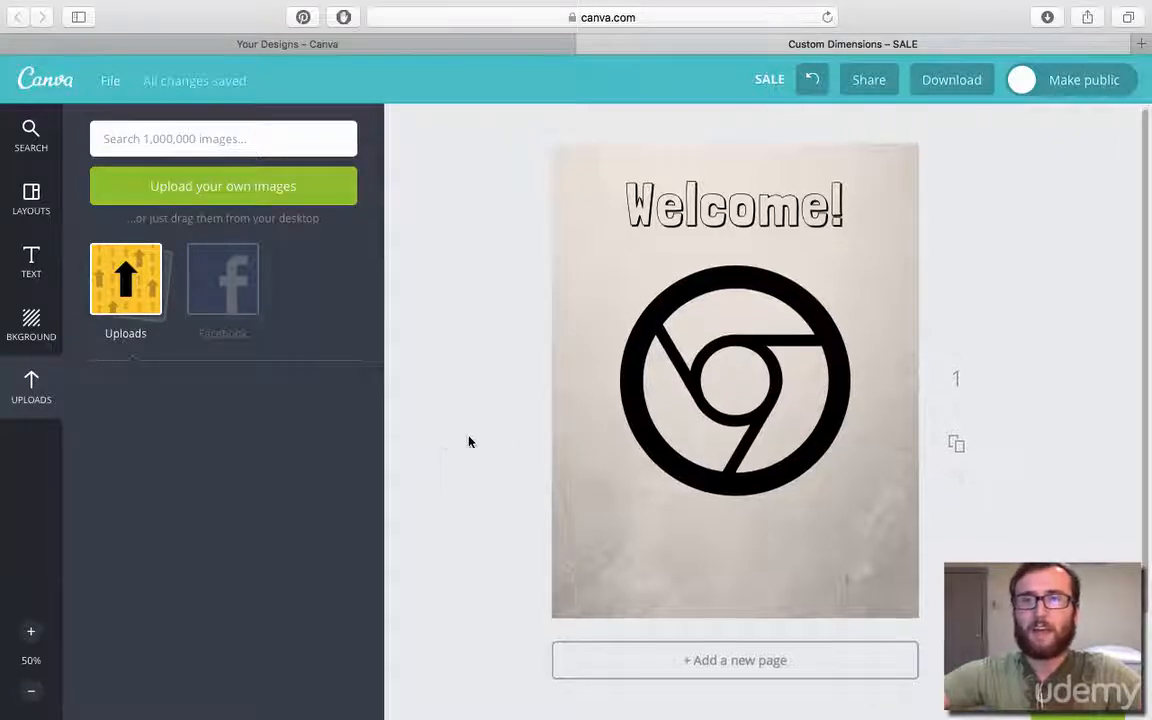
Copy the design's link from the sharing options and close them.
click(866, 84)
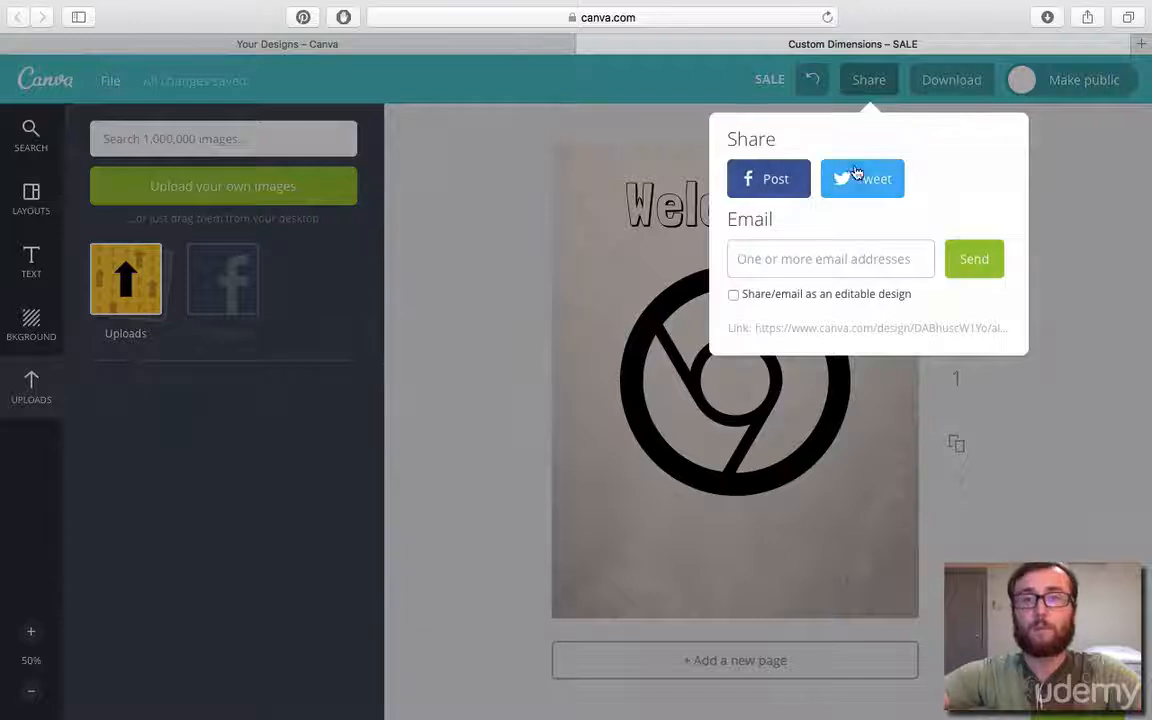
click(806, 328)
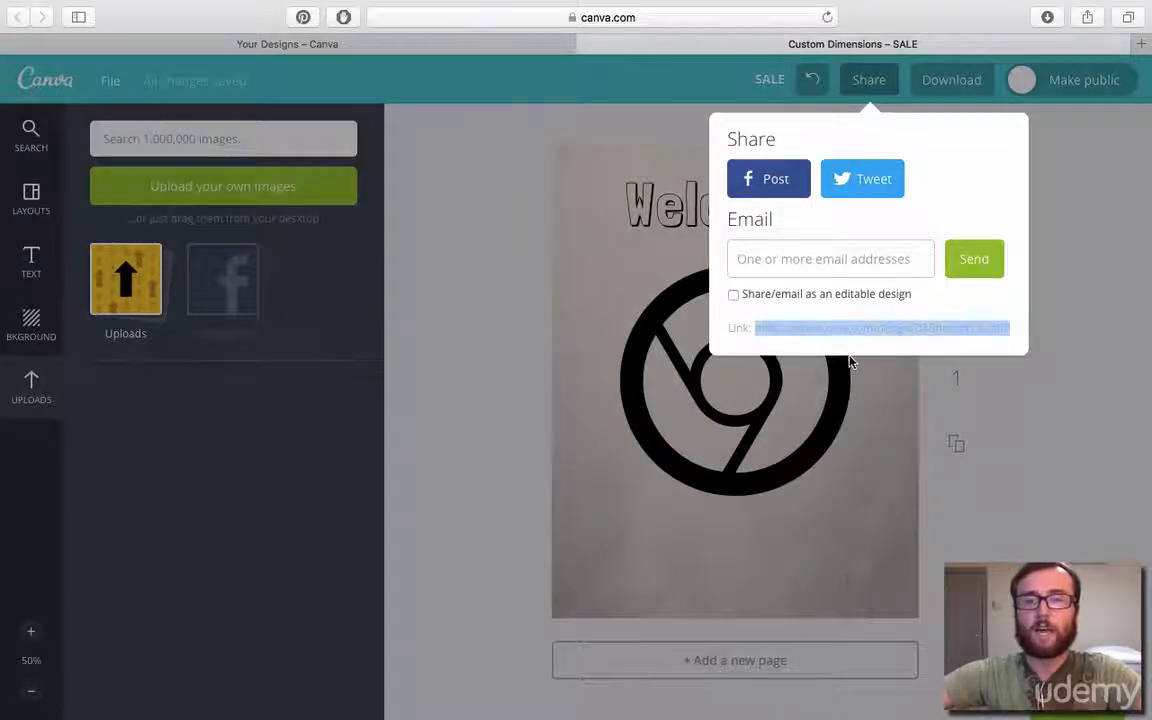
right_click(811, 331)
click(840, 401)
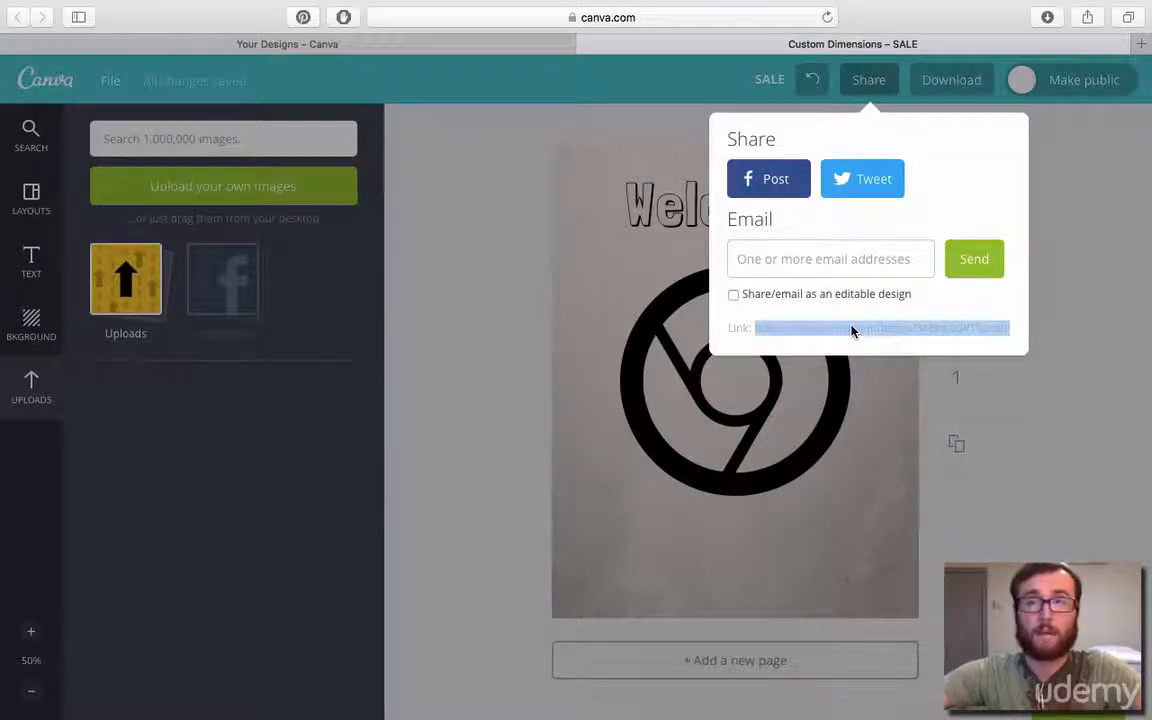
click(1093, 224)
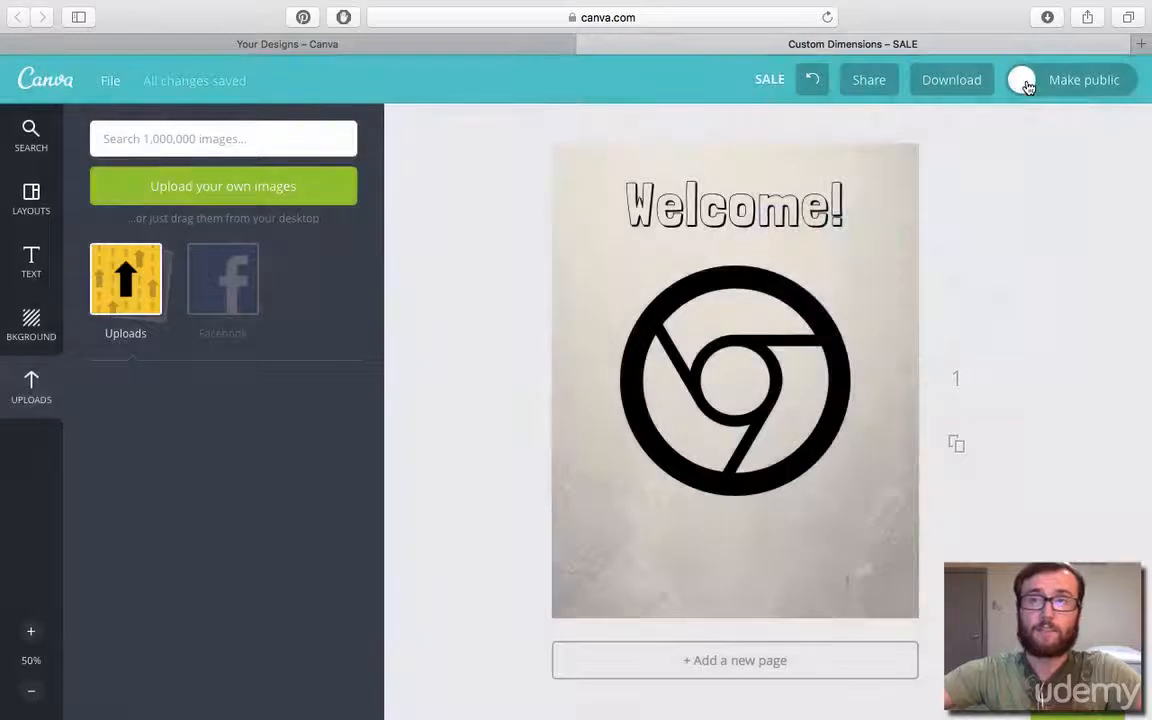
Make the design public, and switch it back to private.
click(1021, 80)
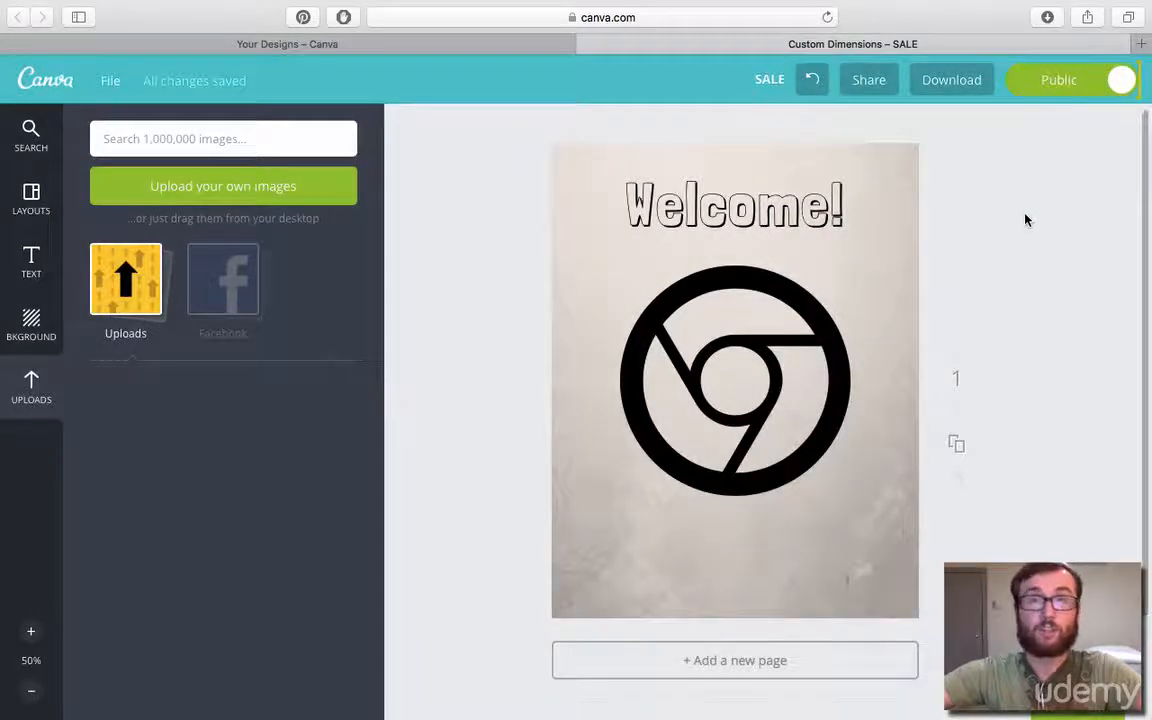
click(1120, 80)
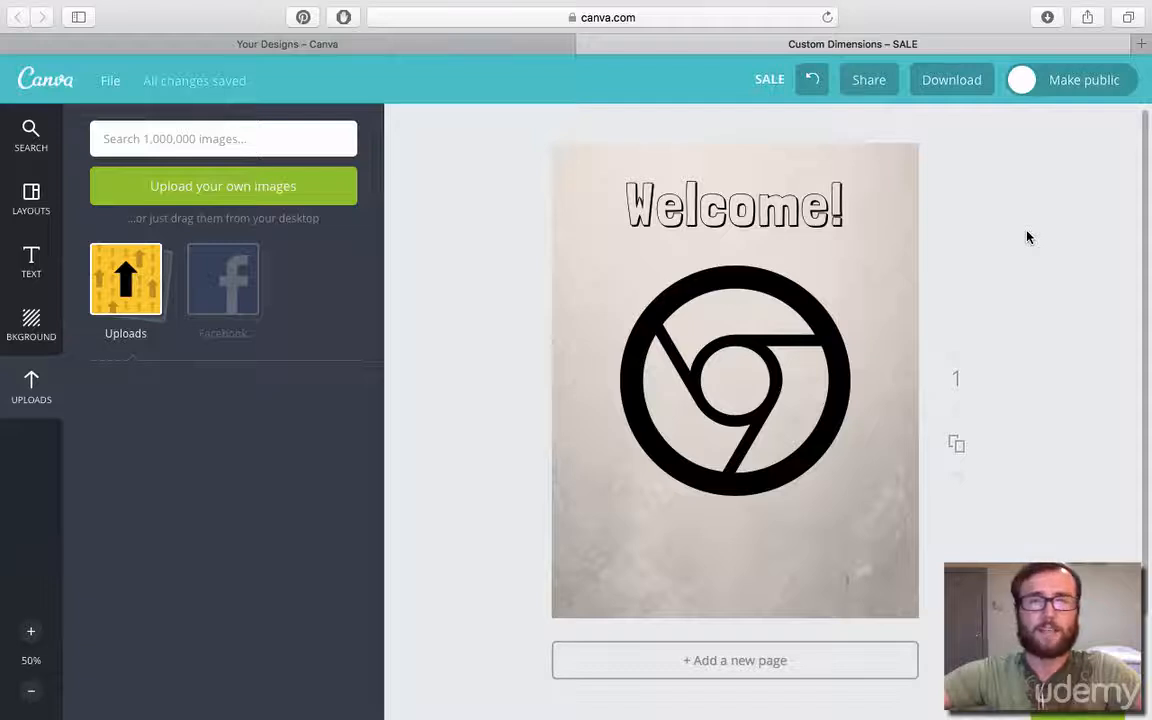